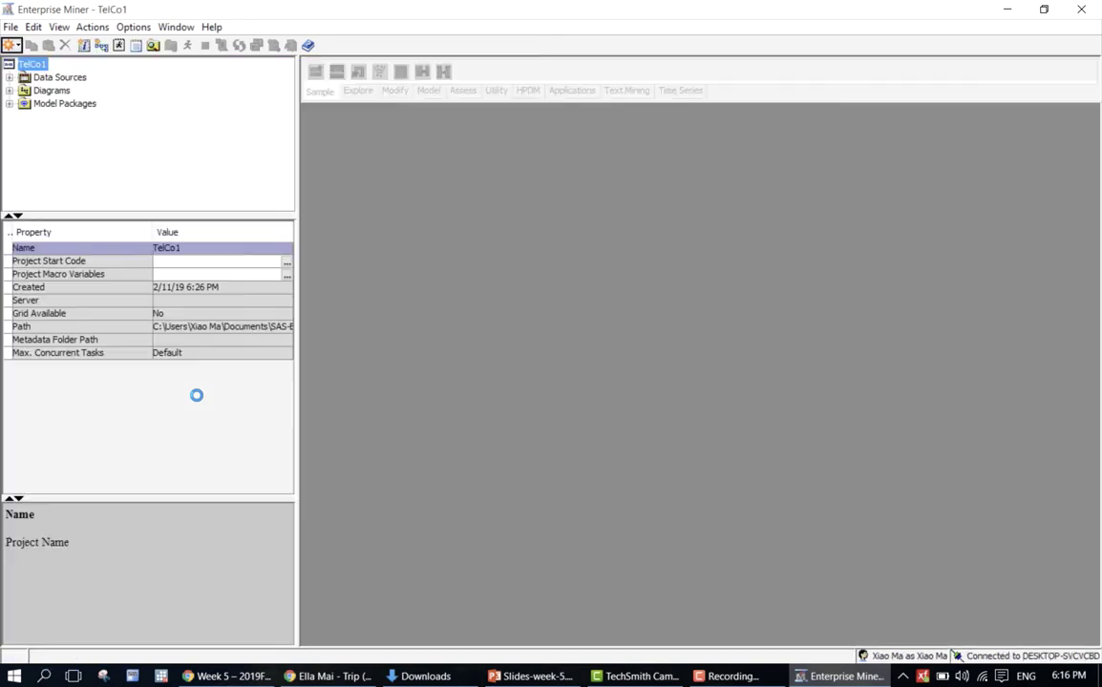
Open the firstDia diagram of the TelCo1 project.
left_click(9, 90)
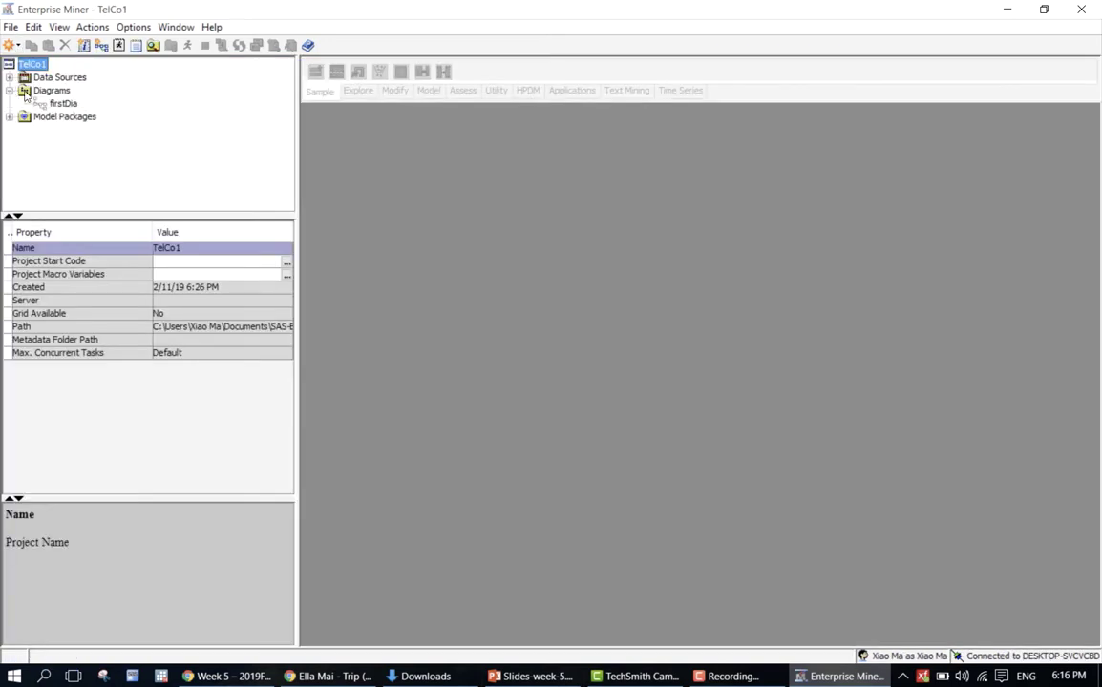
double_click(61, 104)
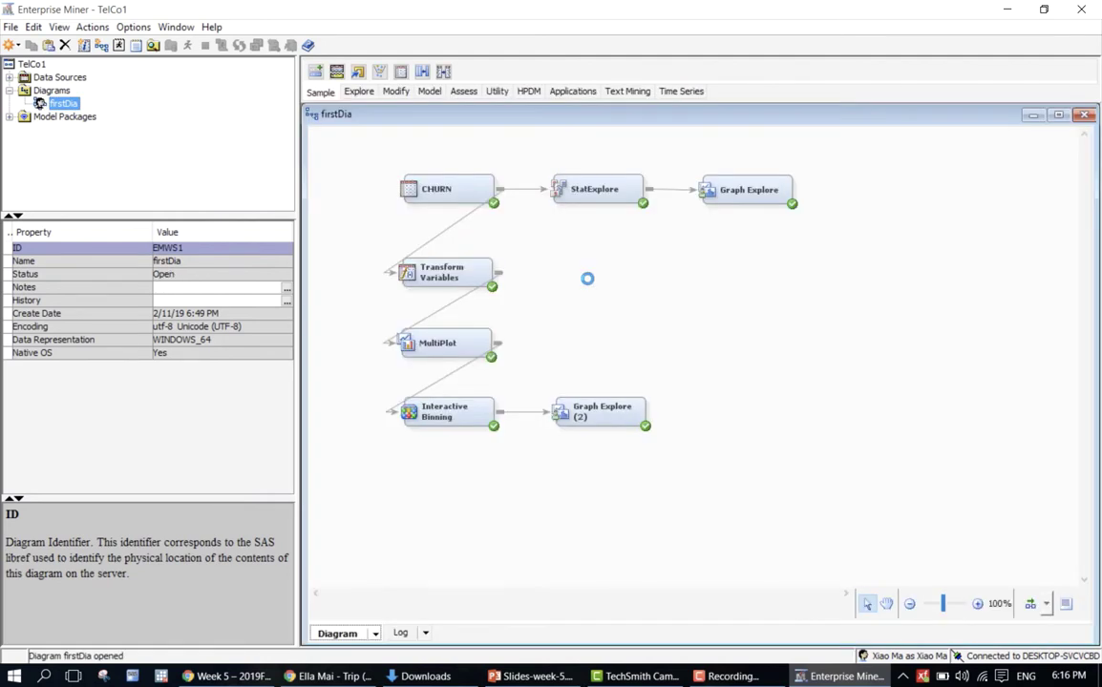
Examine the existing Interactive Binning, Graph Explore, Transform Variables and MultiPlot nodes and their properties in the firstDia diagram.
left_click(458, 418)
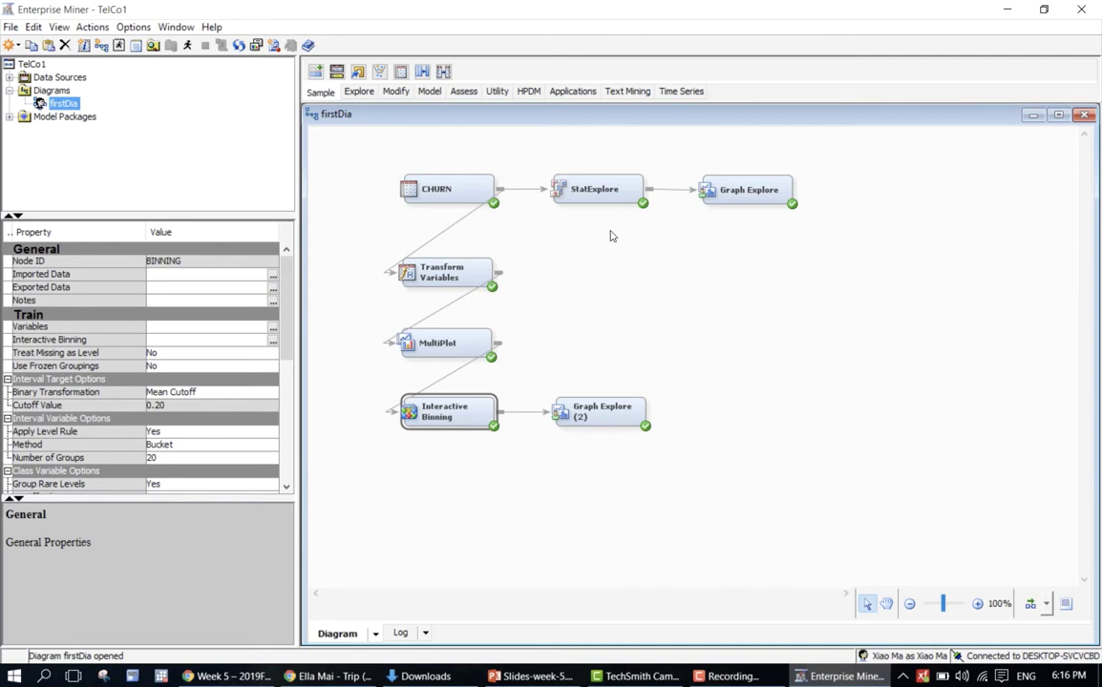
left_click(733, 198)
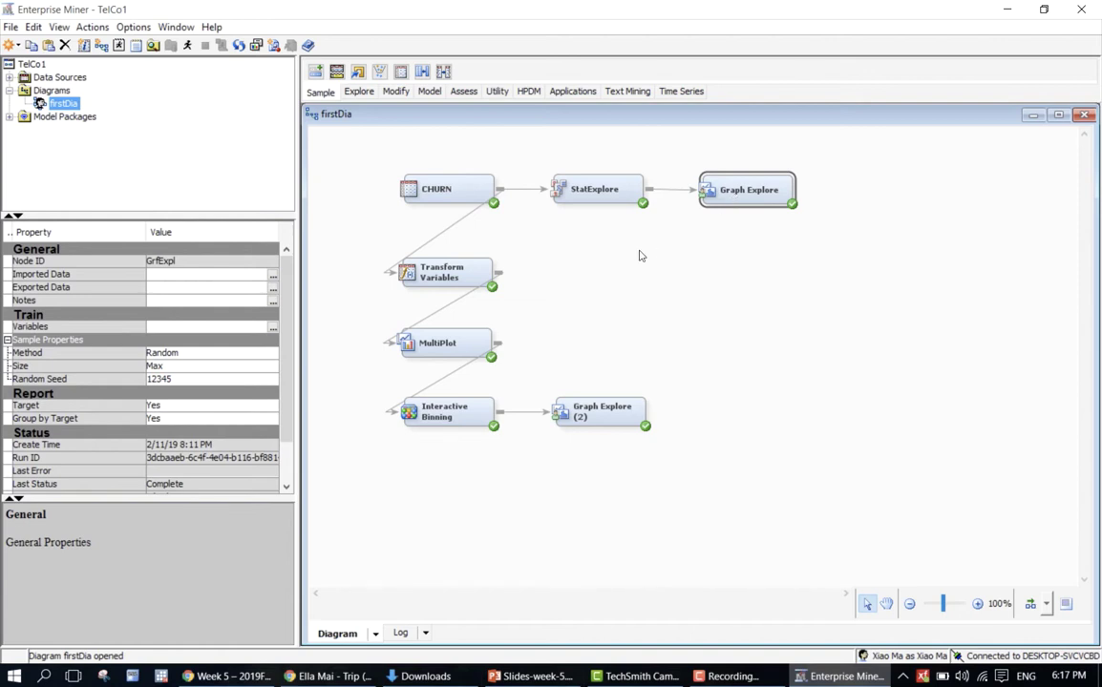
left_click(481, 272)
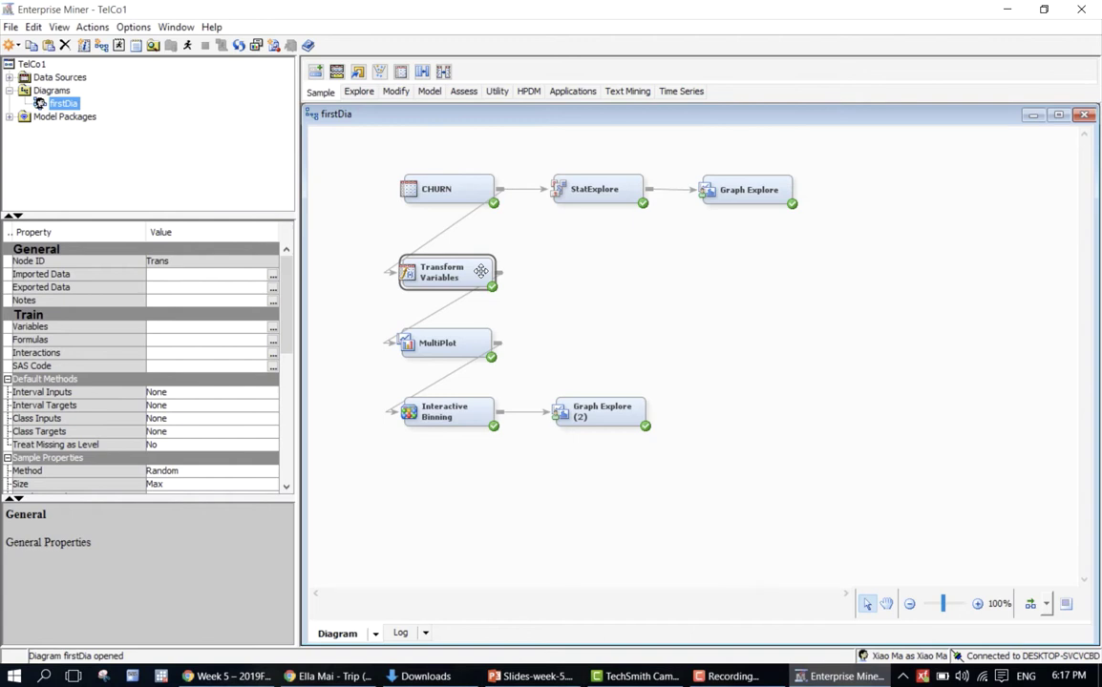
left_click(473, 342)
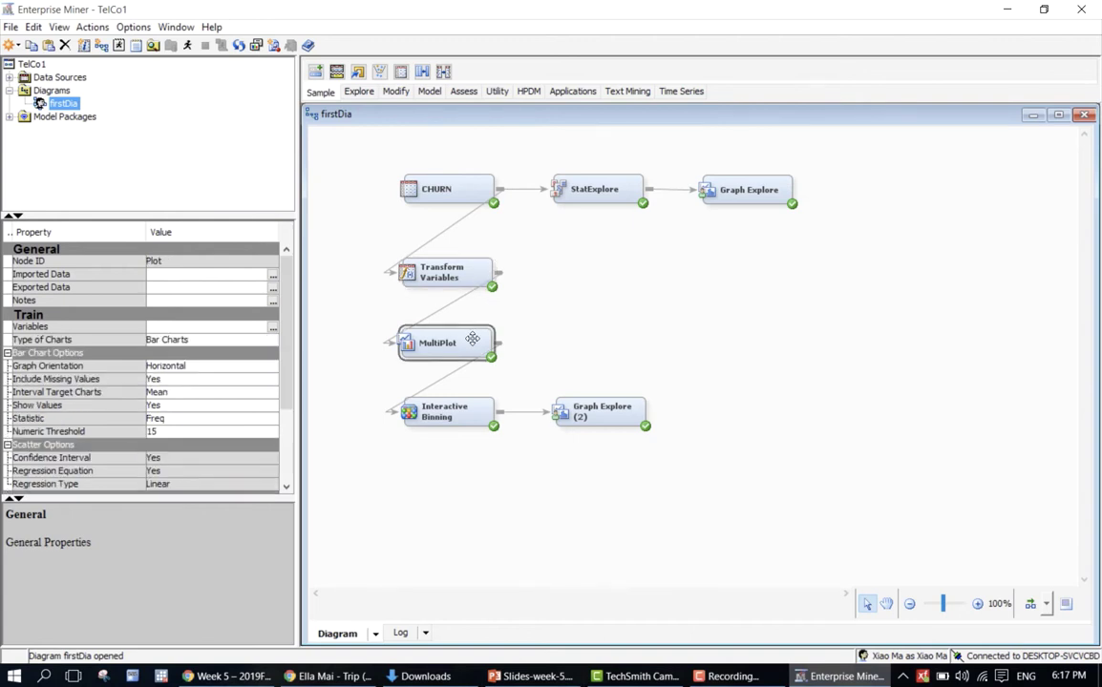
left_click(570, 333)
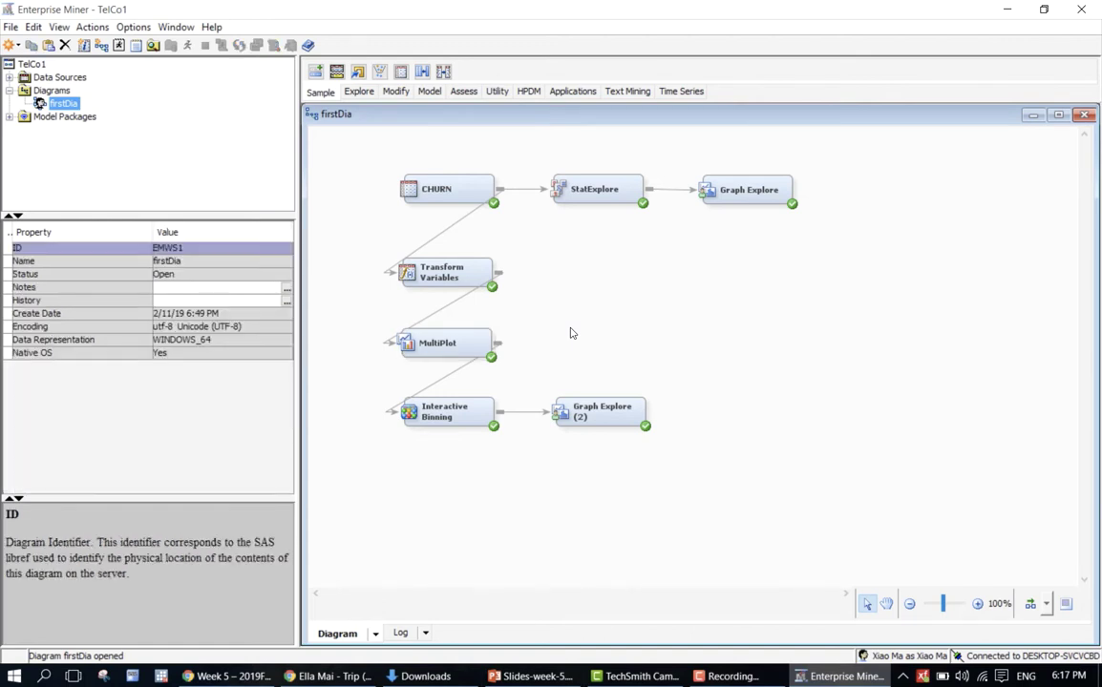
left_click(478, 409)
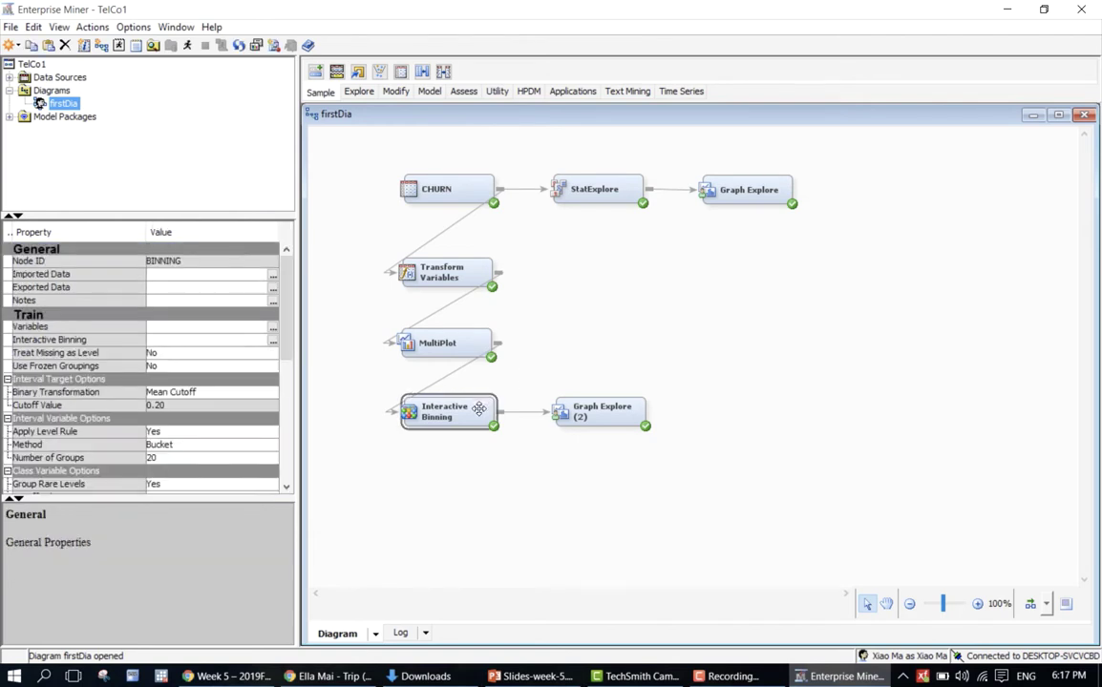
left_click(567, 337)
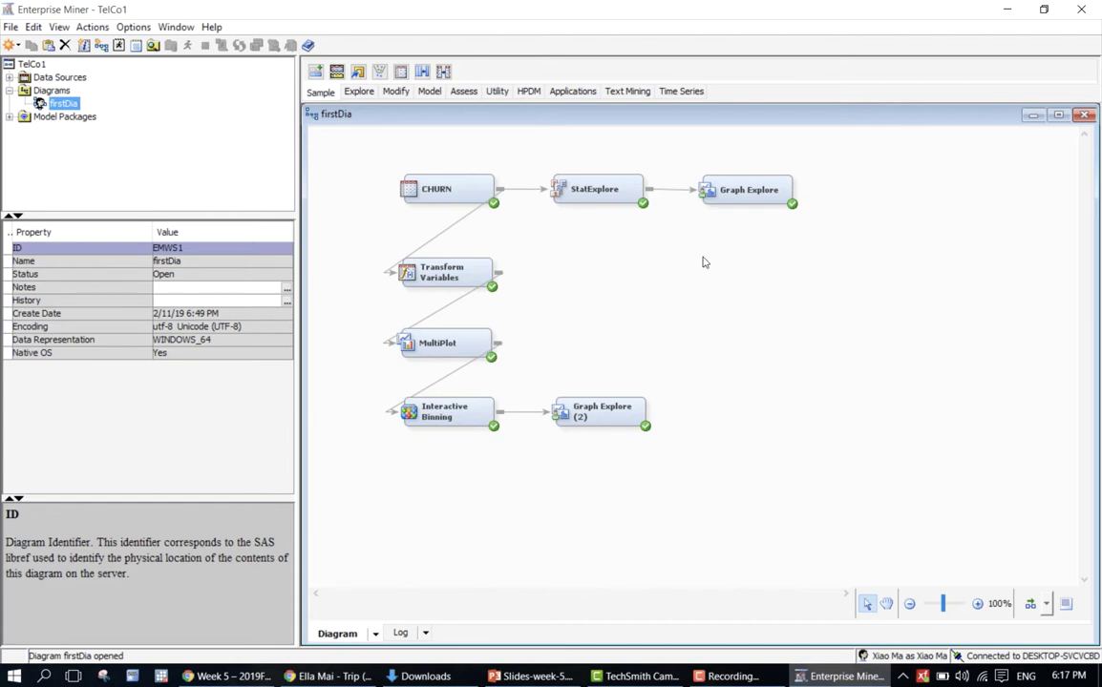
left_click(770, 191)
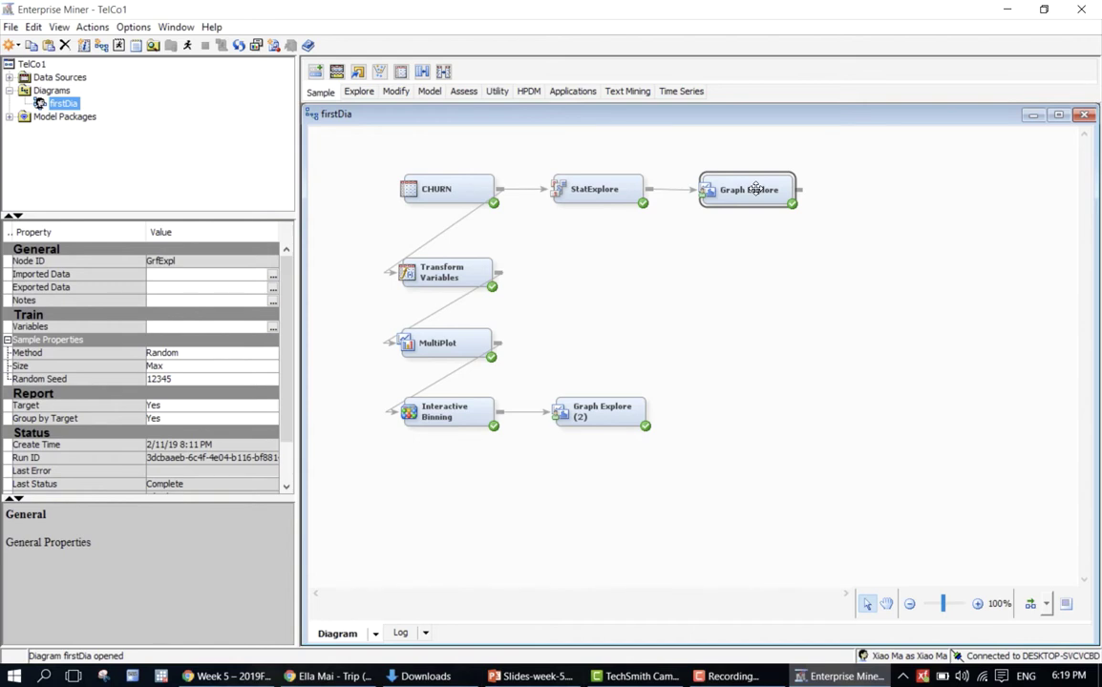
Open the results of the MultiPlot node and maximize the Train Graphs view.
left_click(436, 349)
right_click(437, 353)
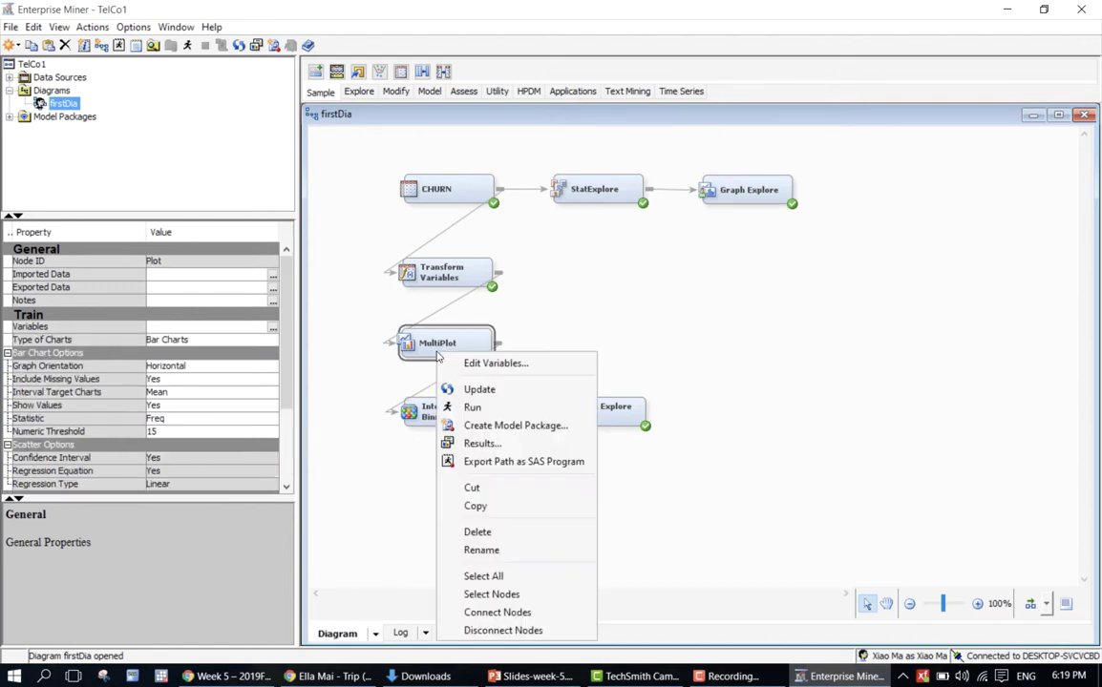
left_click(531, 443)
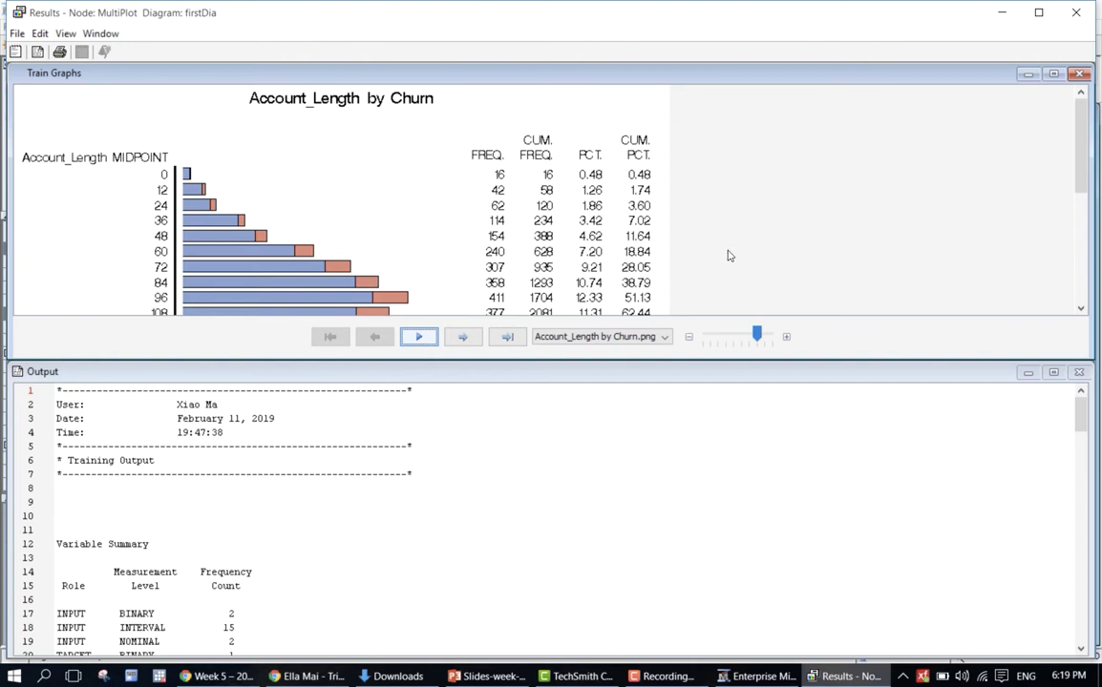
left_click(1053, 73)
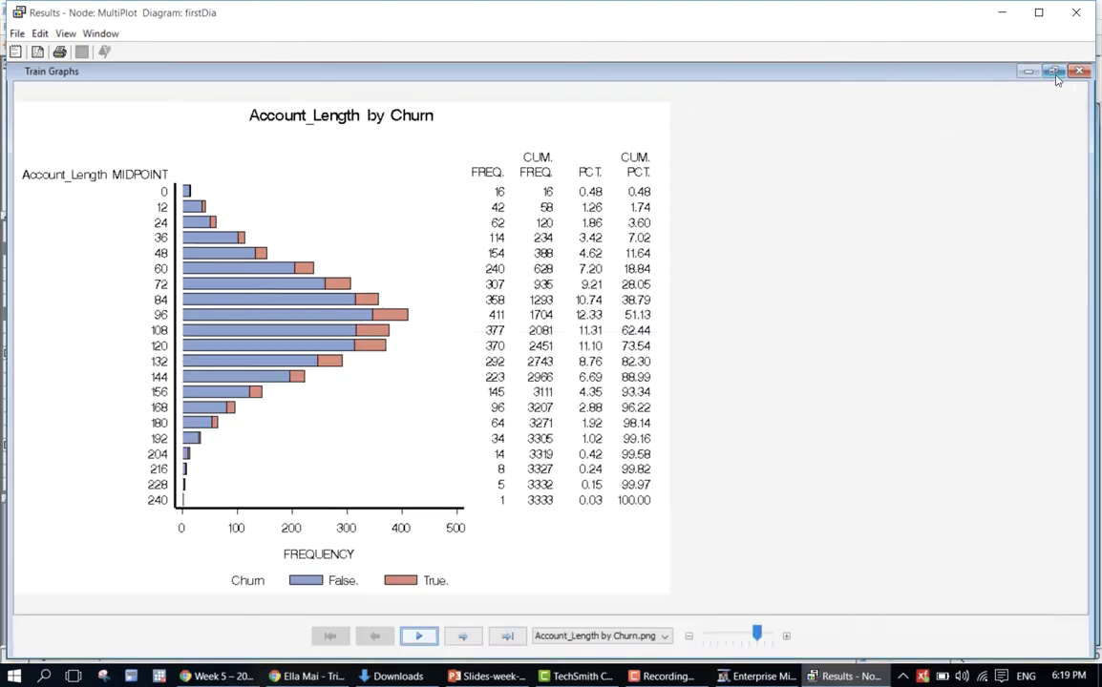
Browse the train graphs up to Day_Mins by Churn to examine that chart, and close the MultiPlot results.
left_click(464, 635)
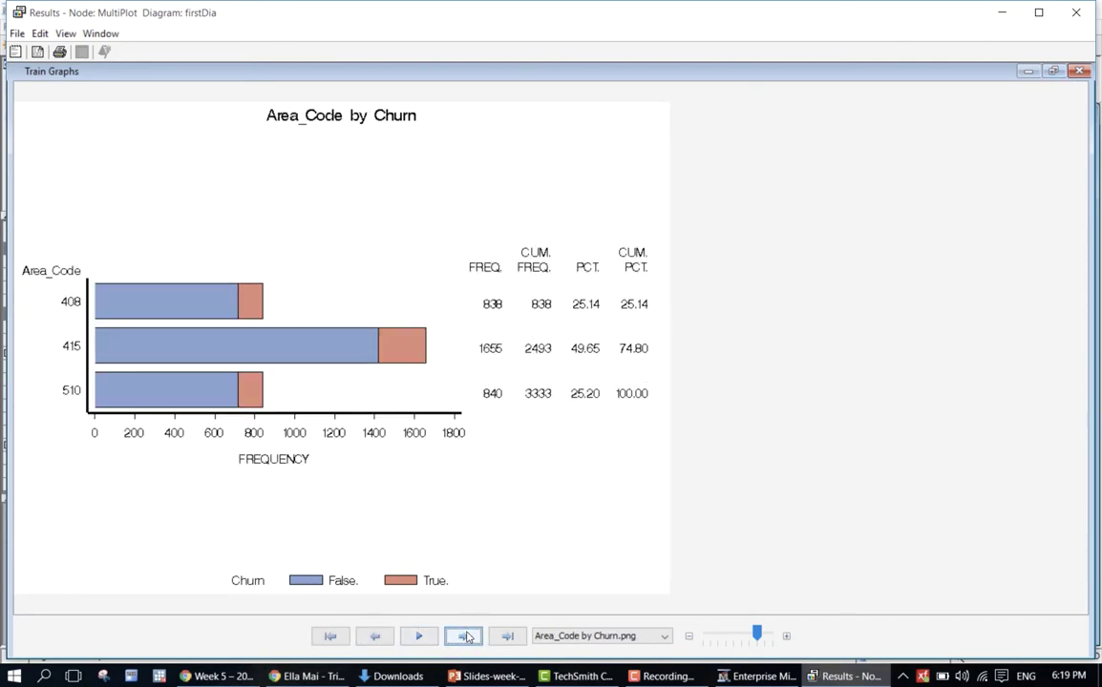
left_click(463, 636)
left_click(463, 636)
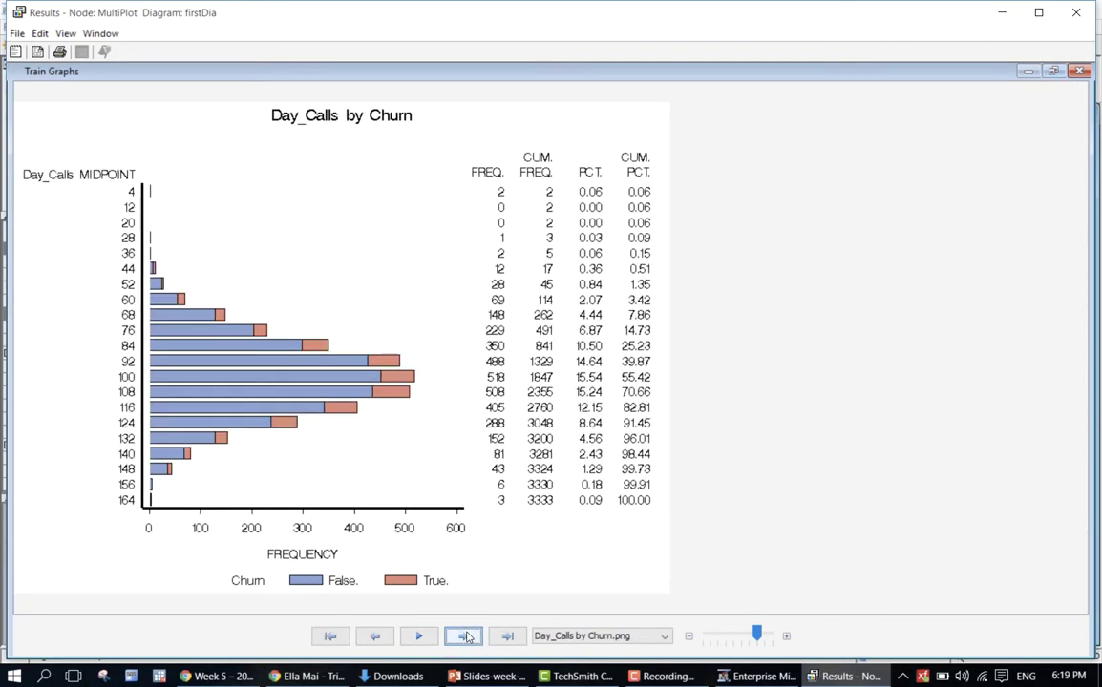
left_click(564, 637)
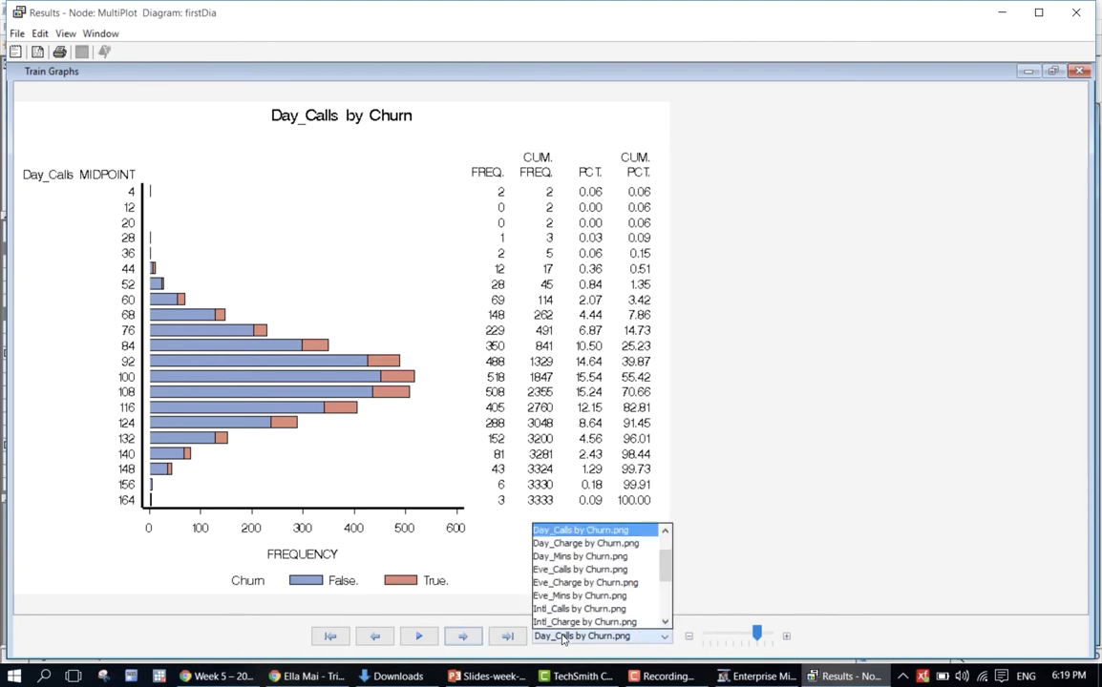
left_click(642, 557)
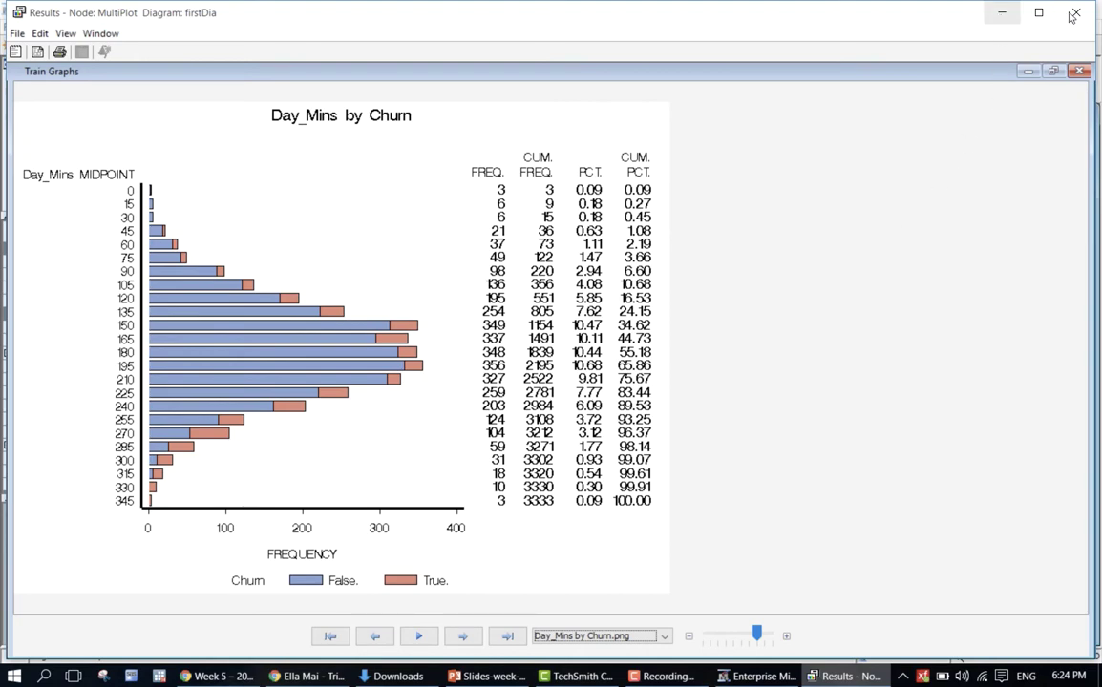
left_click(1001, 18)
Add a second Interactive Binning node beside MultiPlot in the diagram and connect MultiPlot to it.
left_click(457, 415)
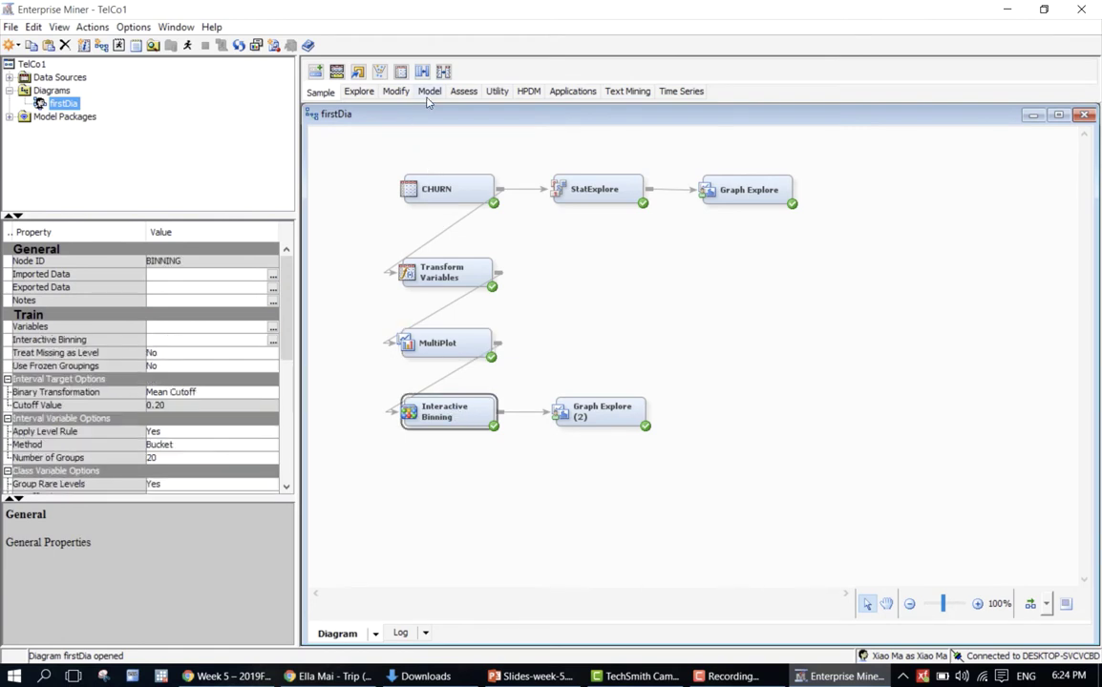
left_click(367, 96)
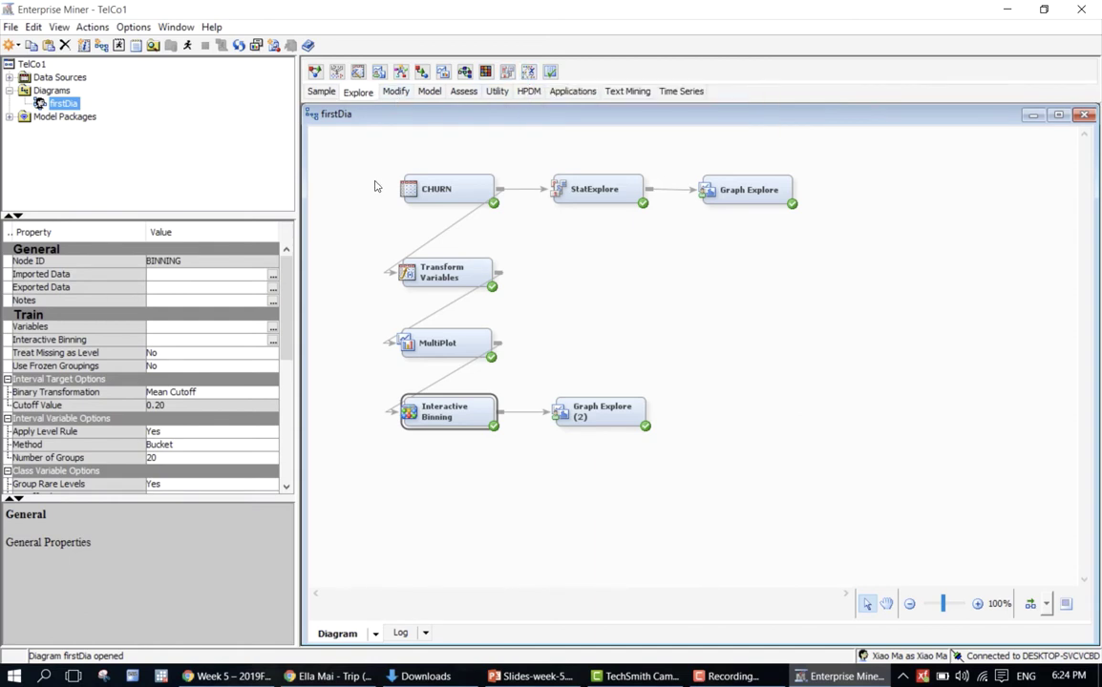
left_click(397, 93)
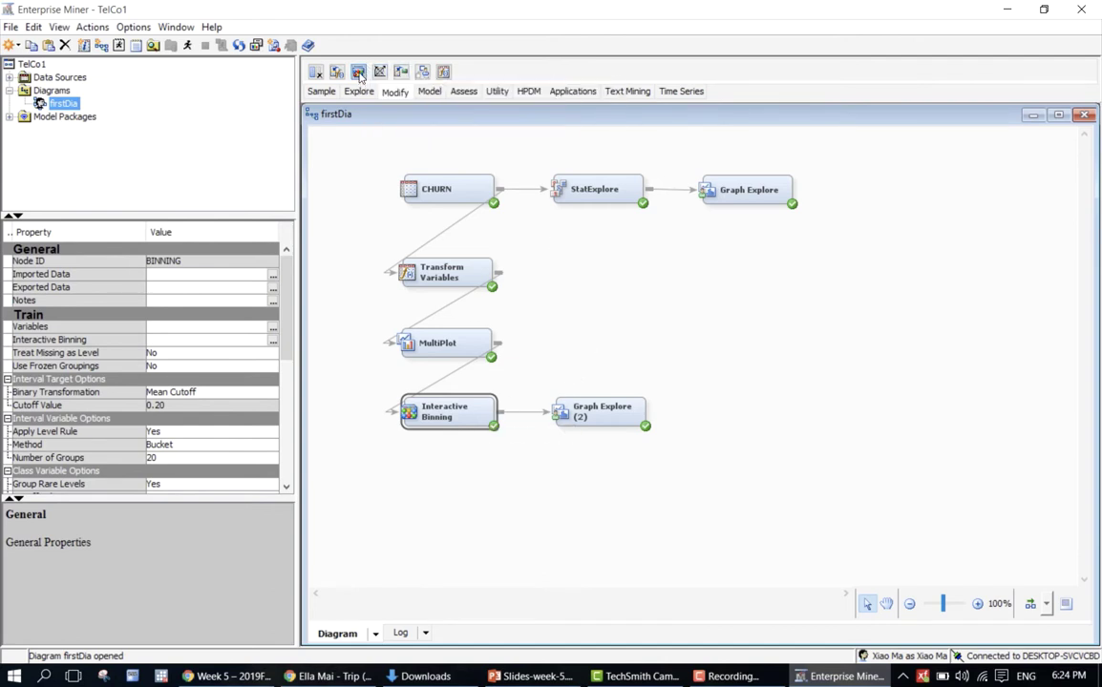
left_click_drag(359, 75, 538, 336)
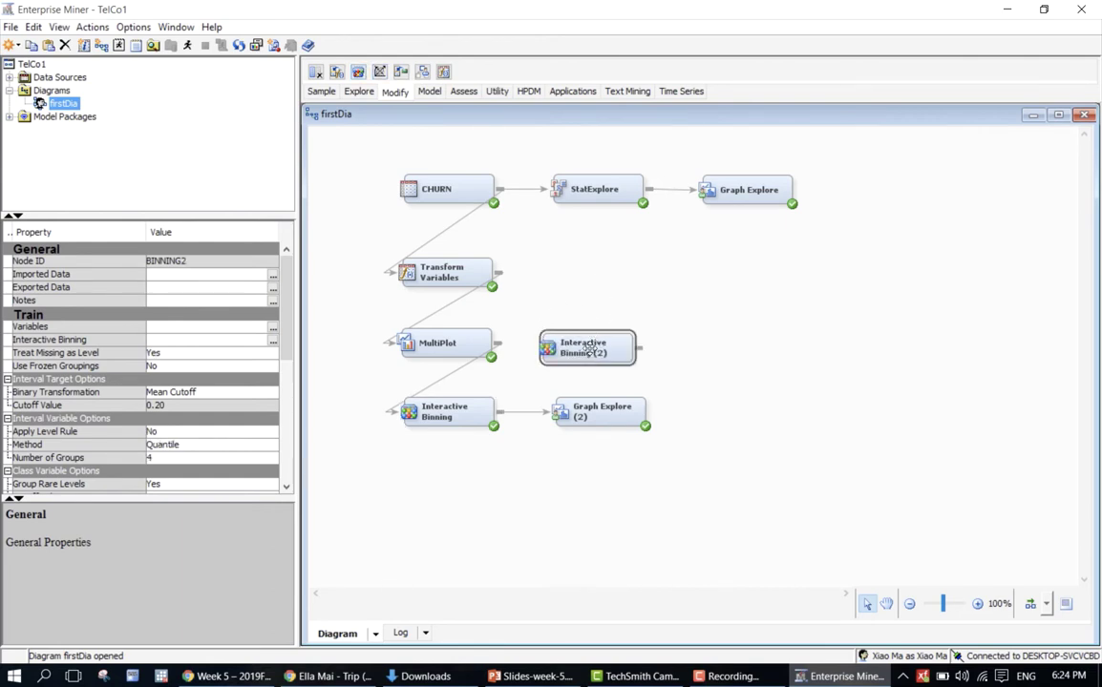
mouse_move(589, 350)
left_mouse_down()
mouse_move(830, 187)
mouse_move(597, 346)
left_mouse_up()
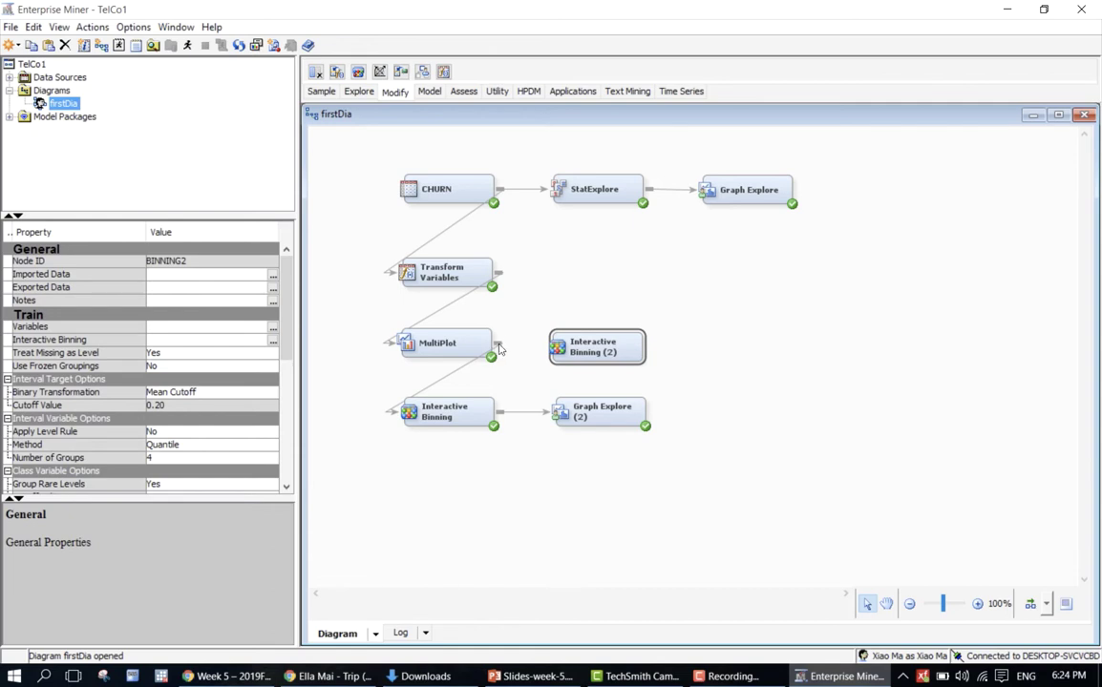
left_click_drag(497, 347, 580, 332)
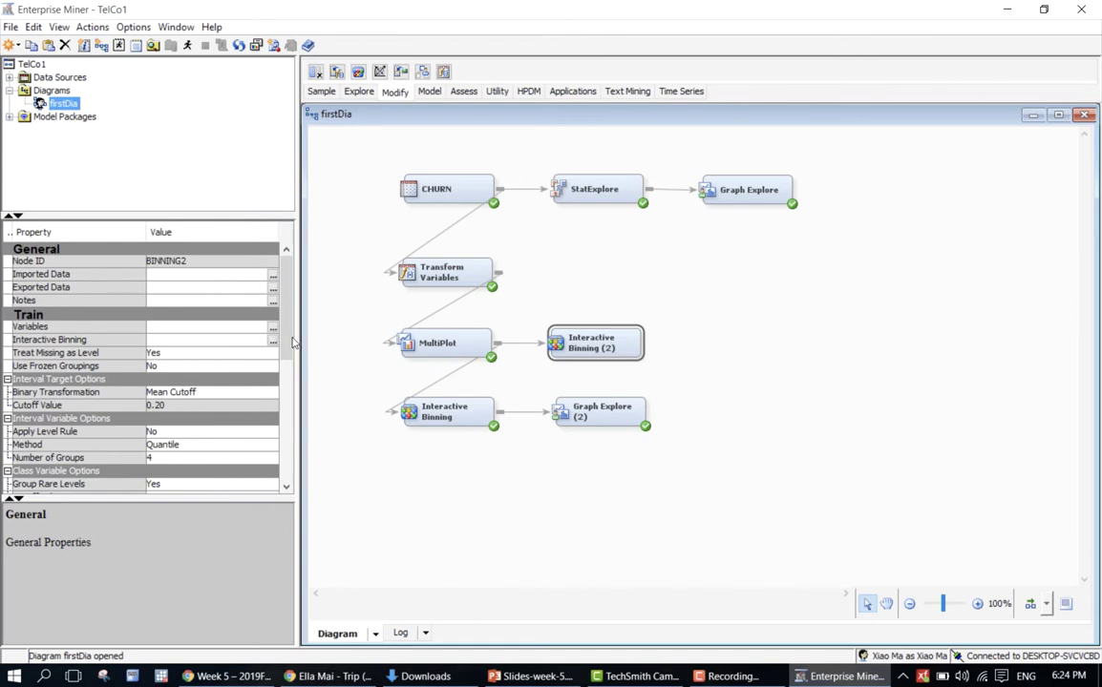
Set the new Interactive Binning node's interval variable options to Apply Level Rule Yes and Method Bucket.
scroll(287, 329, "down", 2)
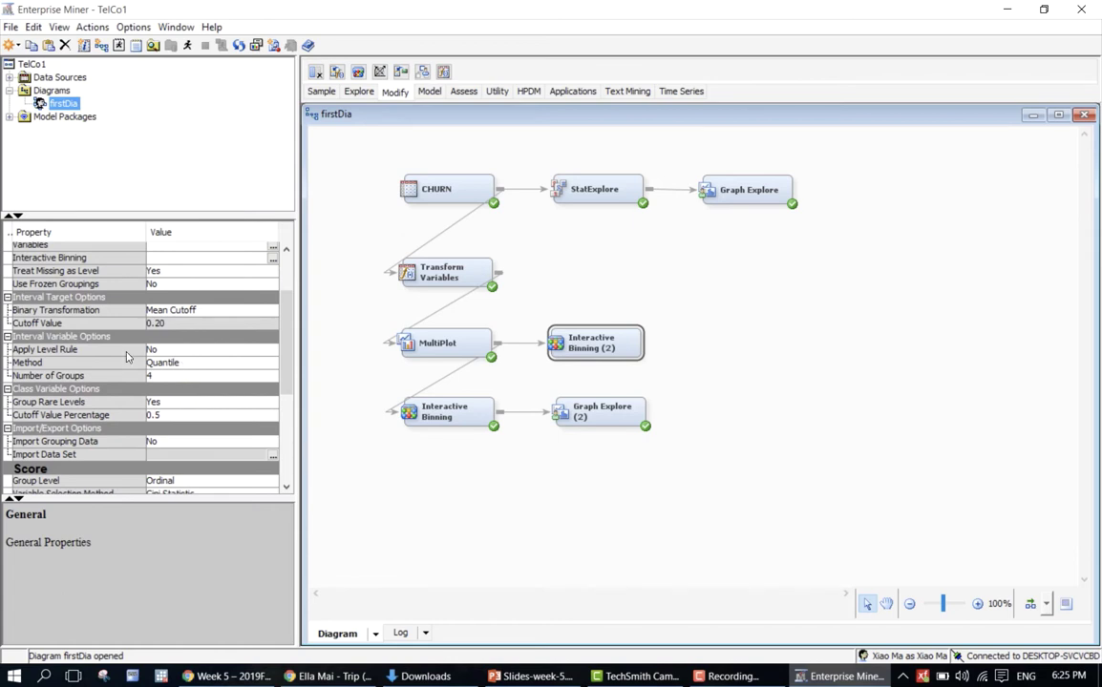
mouse_move(127, 356)
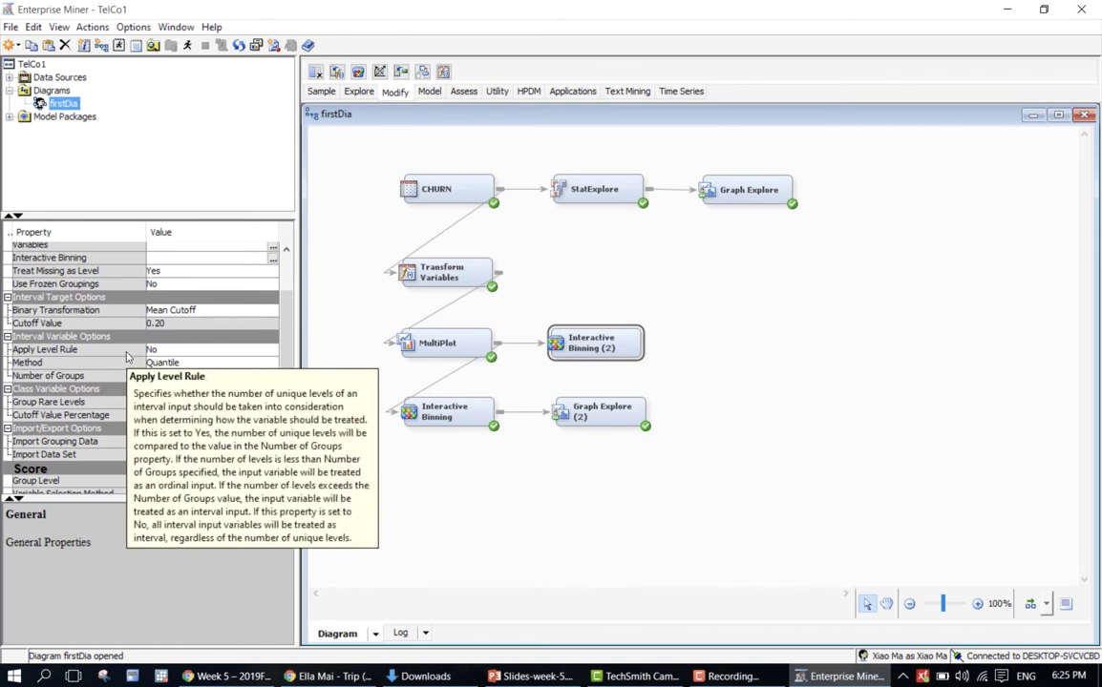
left_click(175, 351)
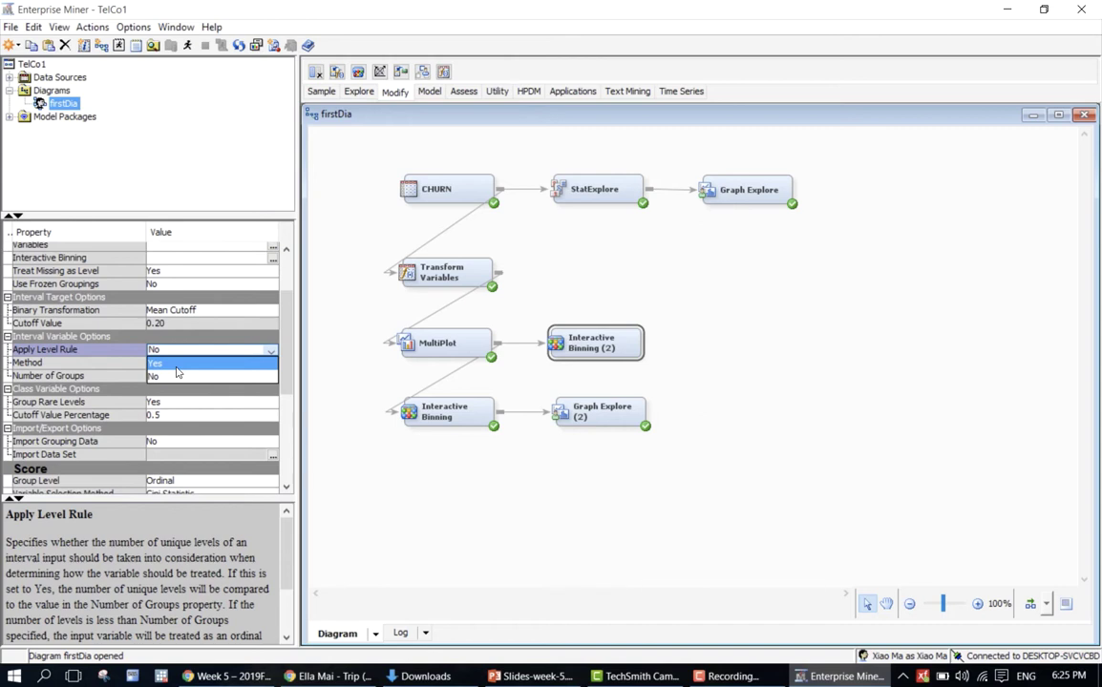
left_click(165, 364)
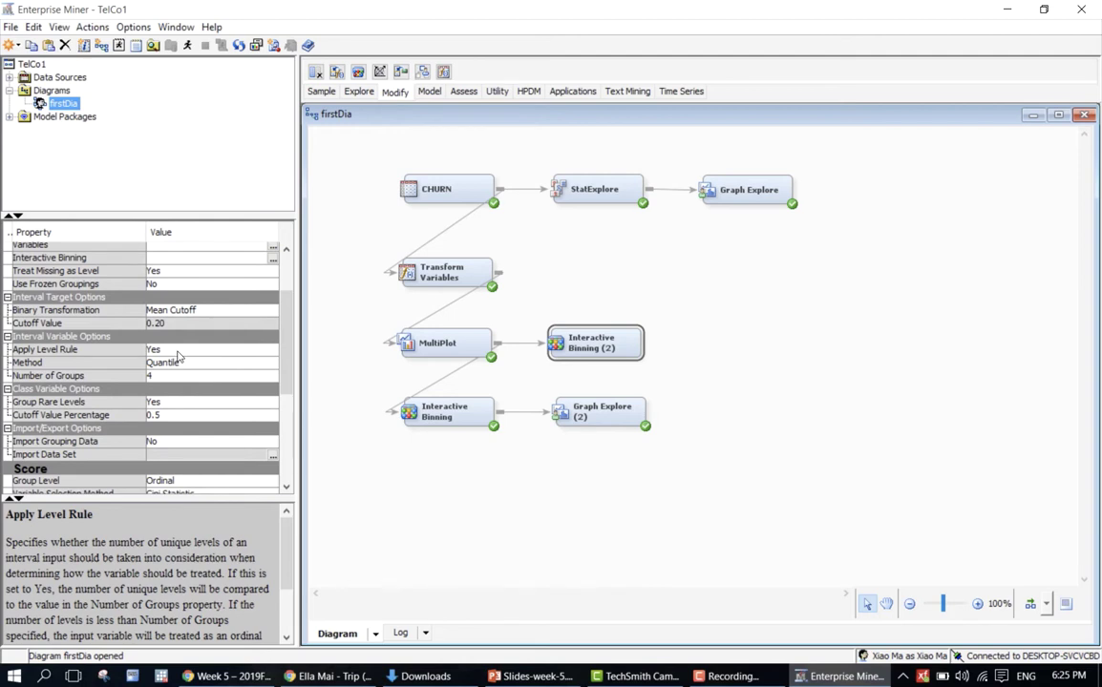
left_click(176, 363)
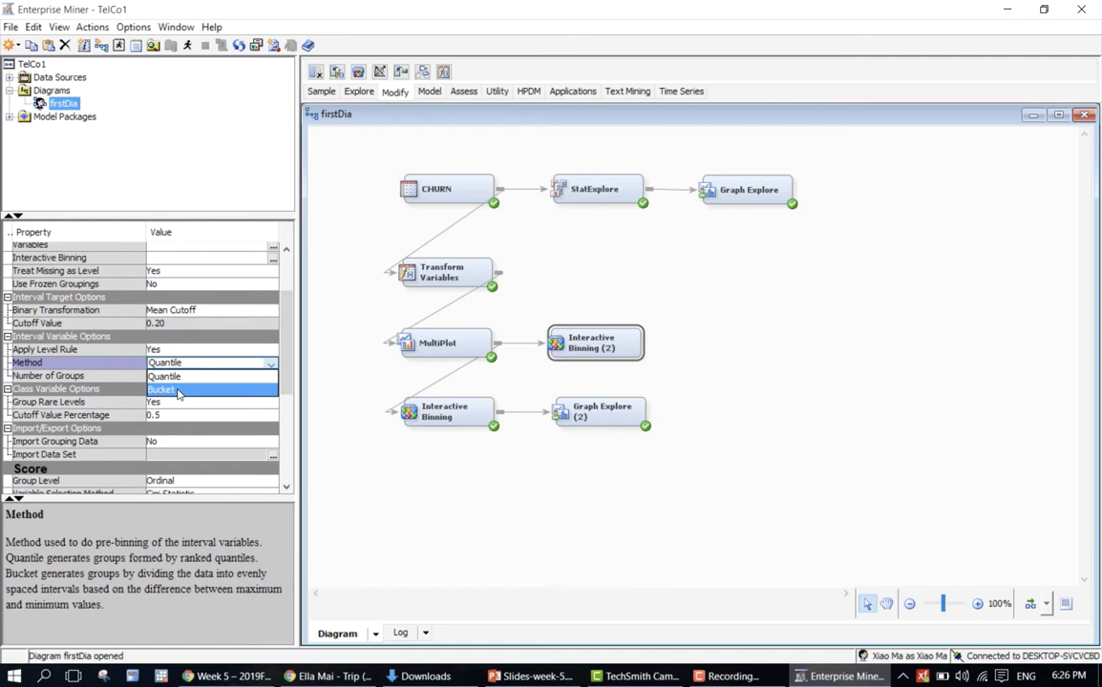
left_click(178, 391)
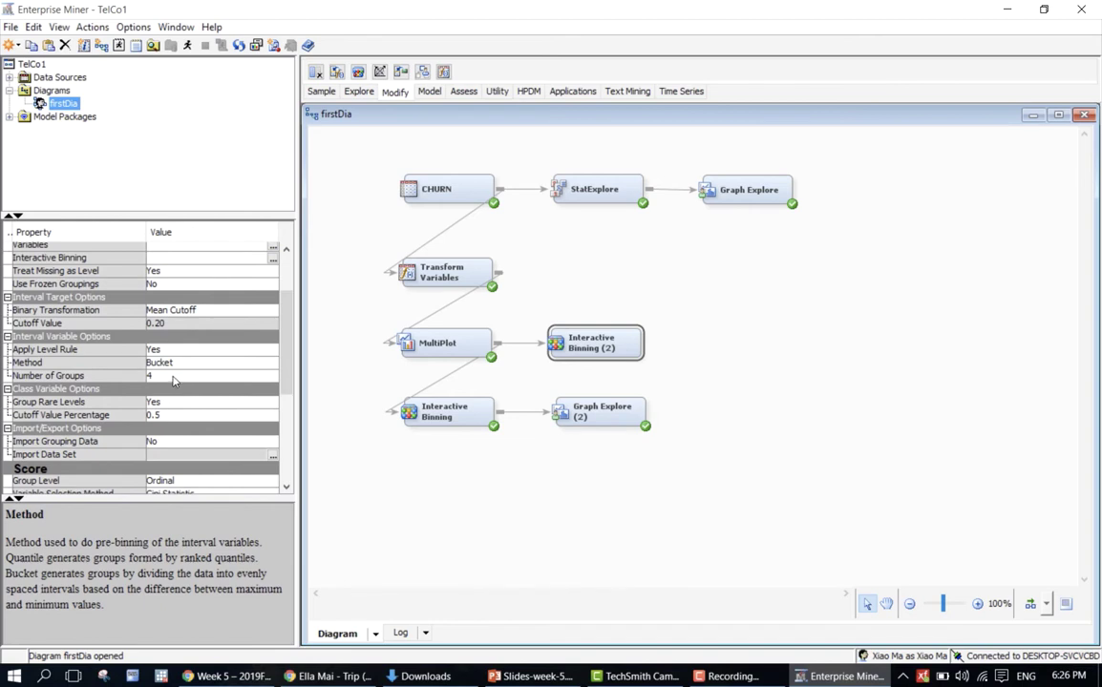
Set the Number of Groups for interval variables to 20 on the new Interactive Binning node.
left_click(174, 377)
type("2")
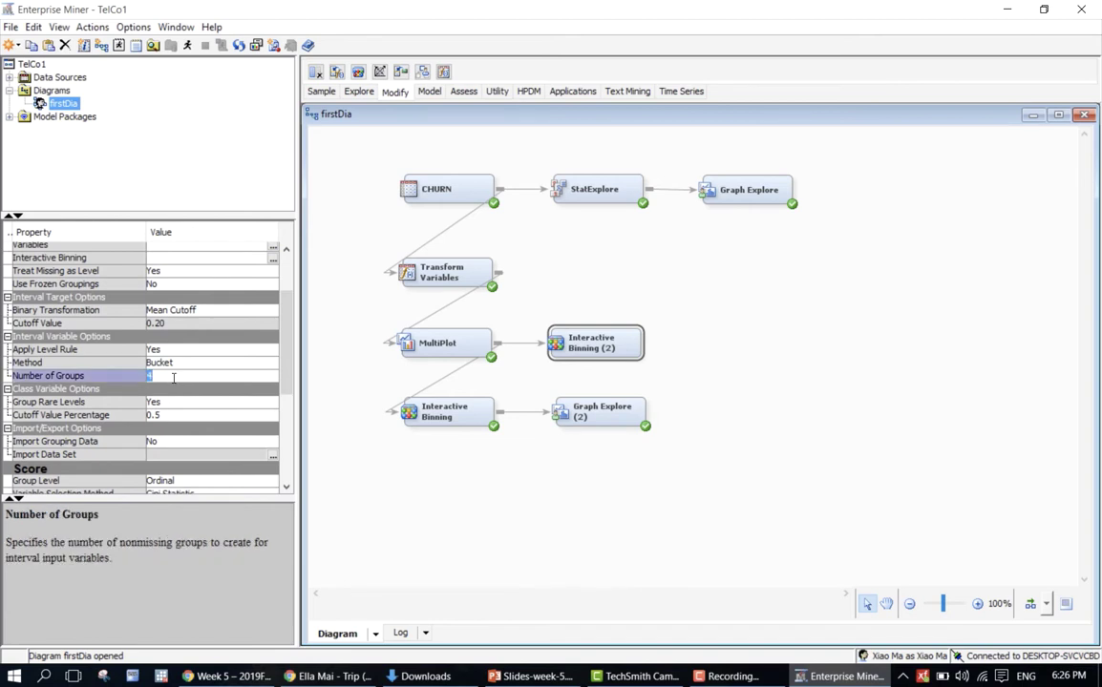
type("0")
key("Return")
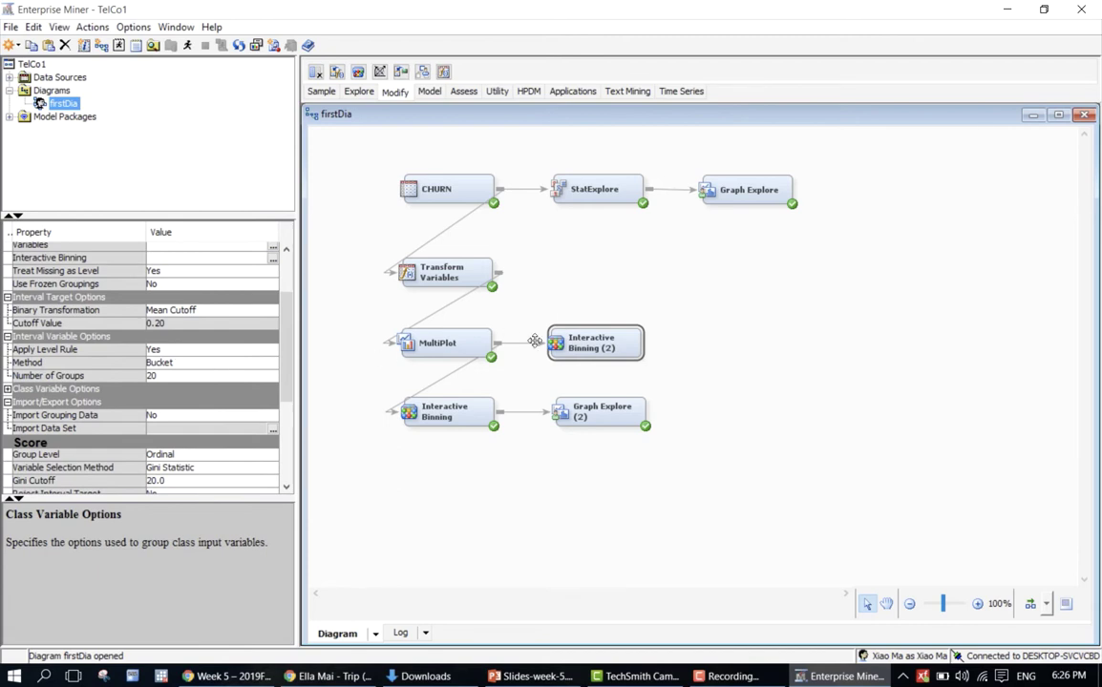
left_click_drag(534, 341, 542, 342)
Set the new Interactive Binning node's Variable Selection Method to None.
scroll(287, 375, "down", 1)
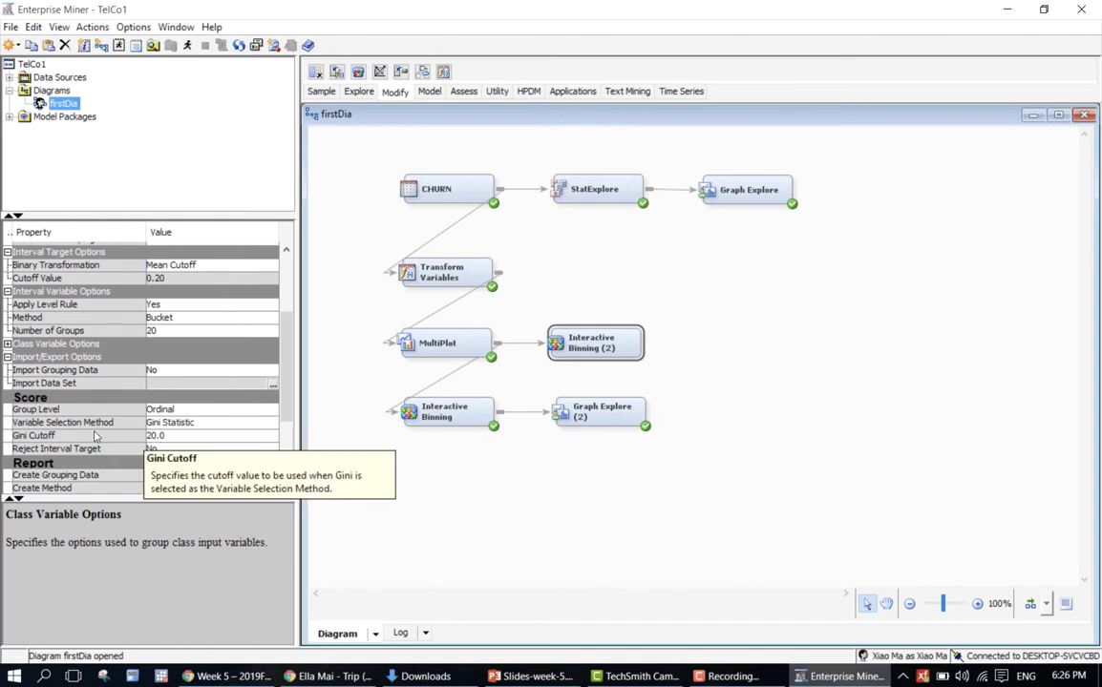
left_click(202, 423)
left_click(196, 449)
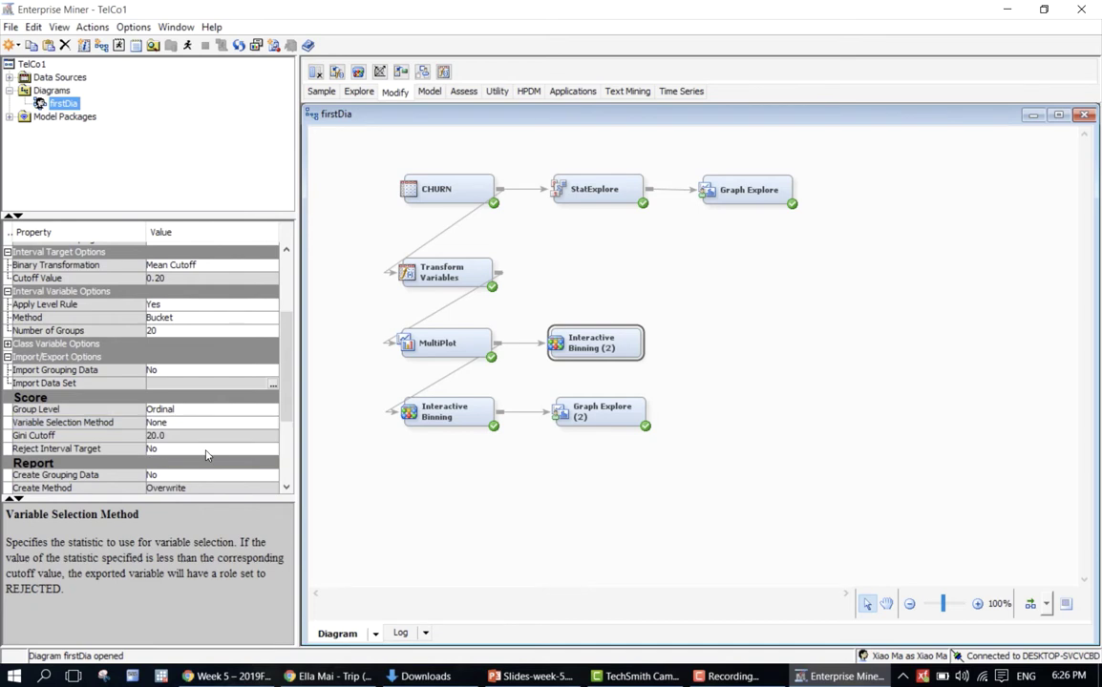
left_click(204, 424)
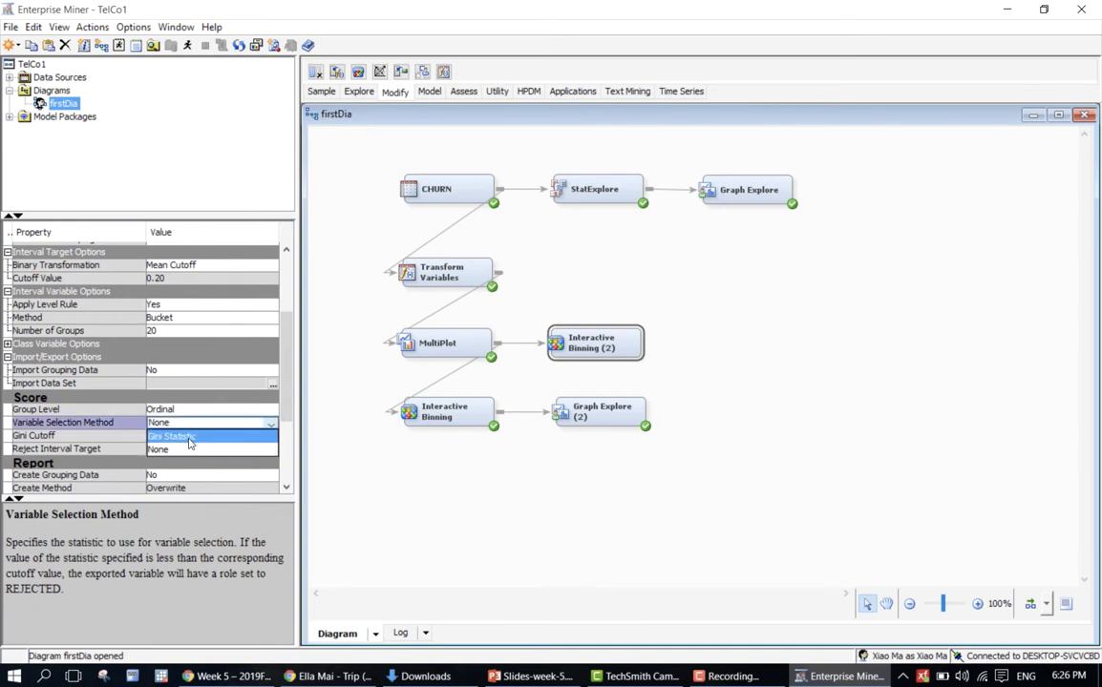
left_click(204, 425)
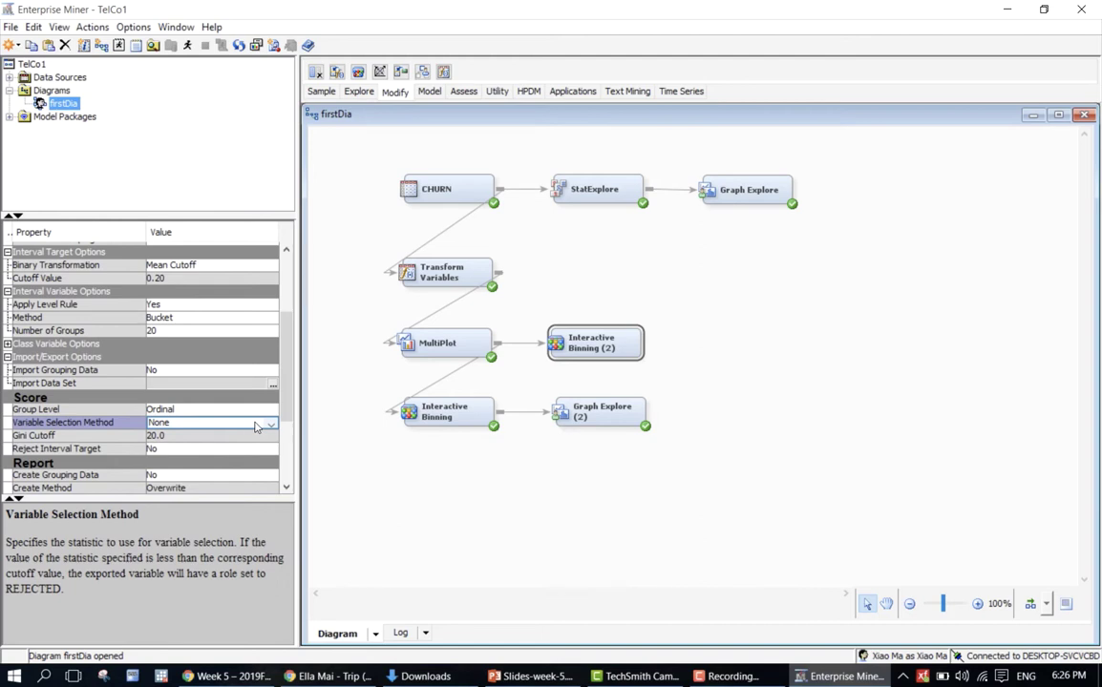
Run the Interactive Binning (2) node and review its results, including the event rate and Gini statistics plots.
right_click(581, 335)
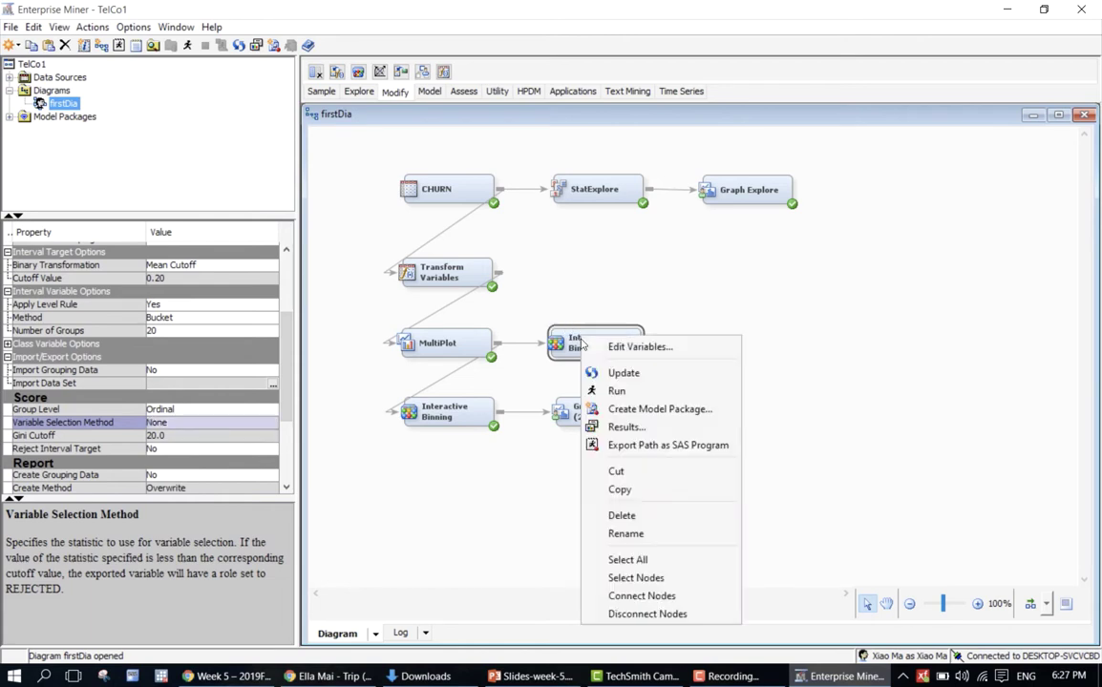
left_click(590, 391)
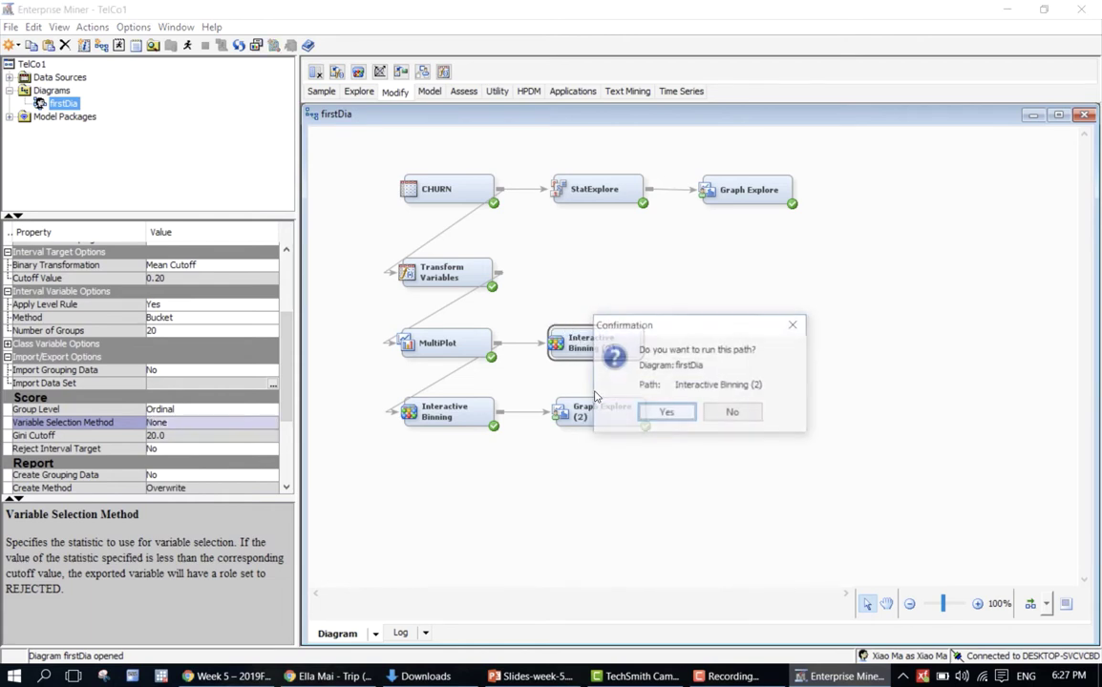
left_click(646, 415)
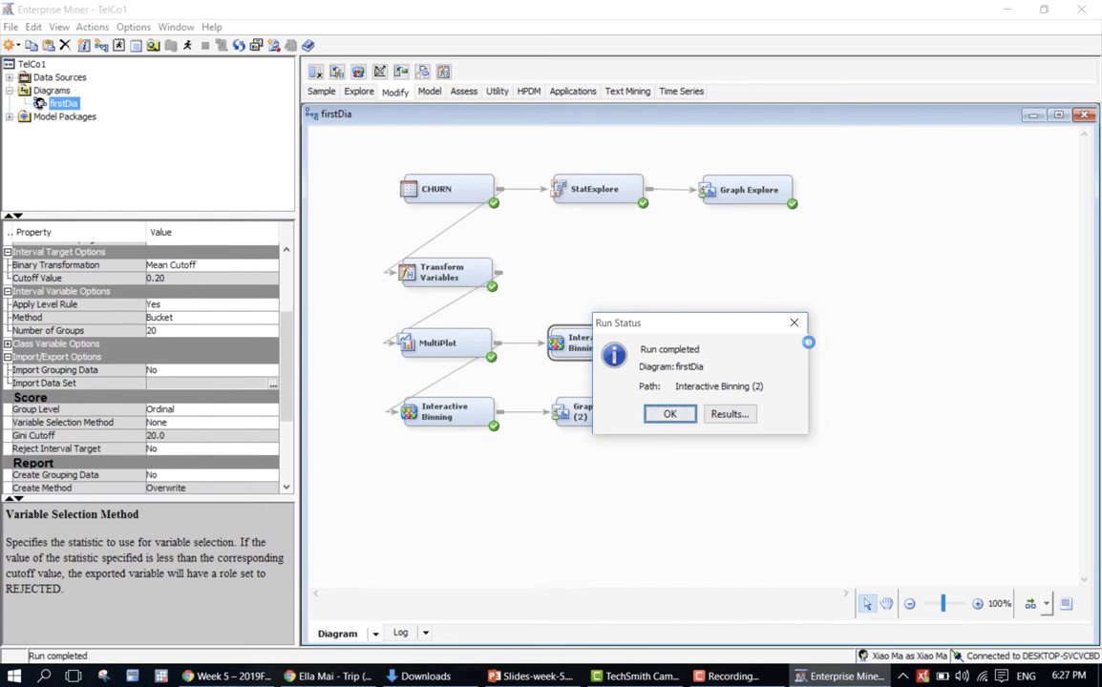
left_click(745, 417)
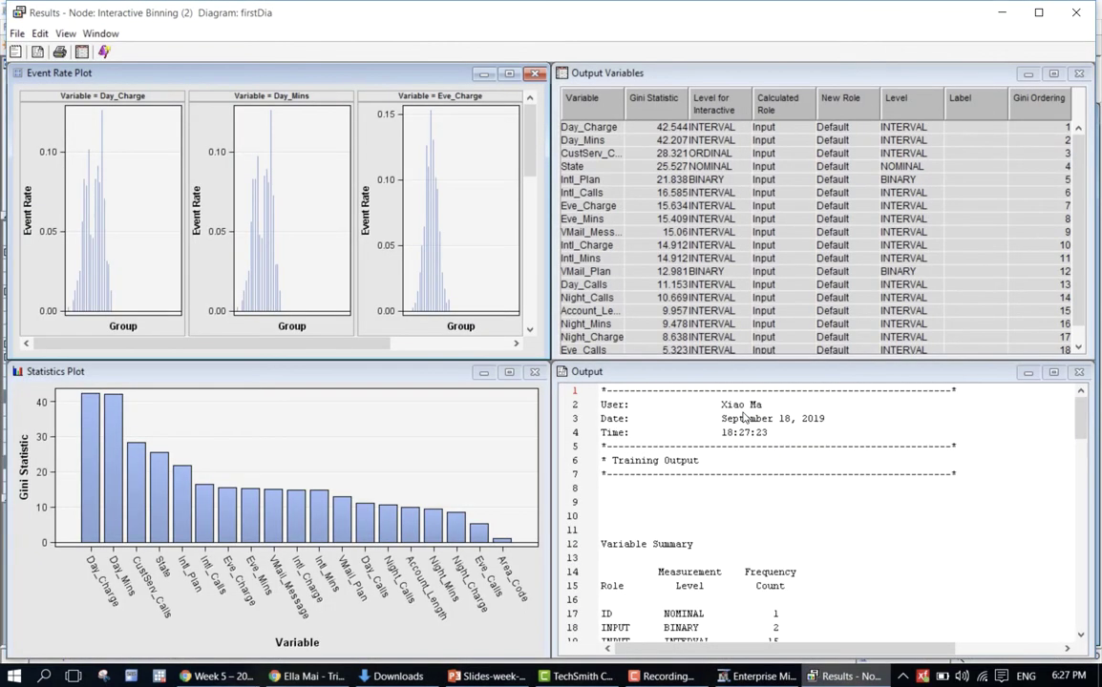
left_click(1076, 13)
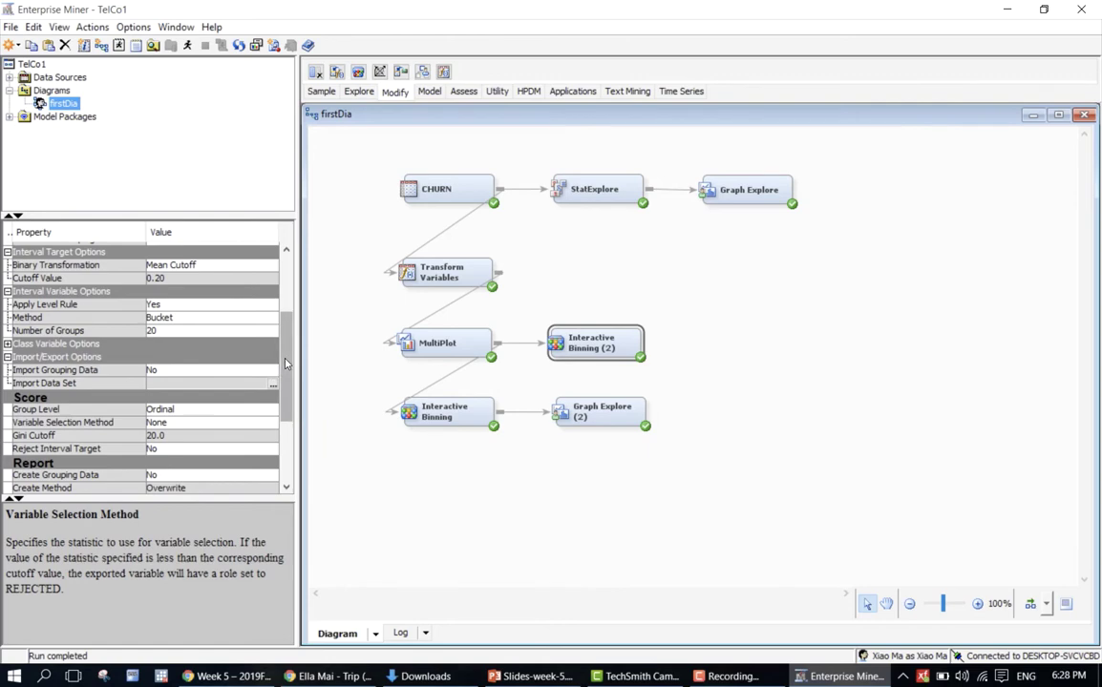
Open the variable list of Interactive Binning (2), widen the Name column, and set Use to No for all variables.
scroll(287, 341, "up", 1)
scroll(287, 341, "up", 2)
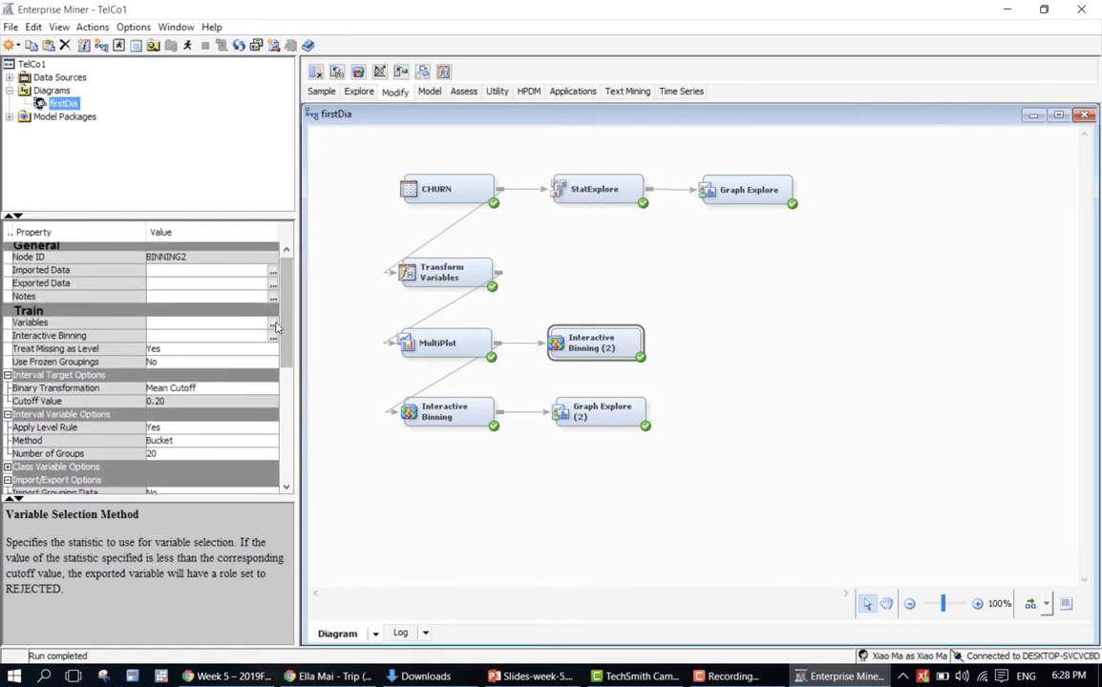
left_click(274, 326)
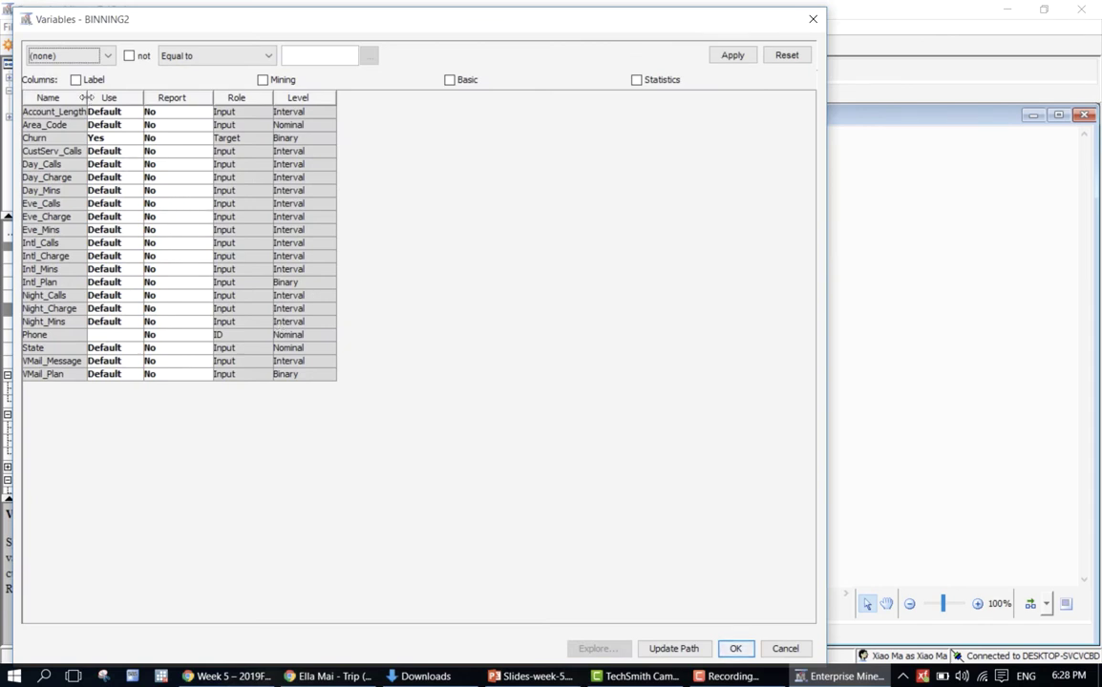
left_click_drag(110, 99, 130, 99)
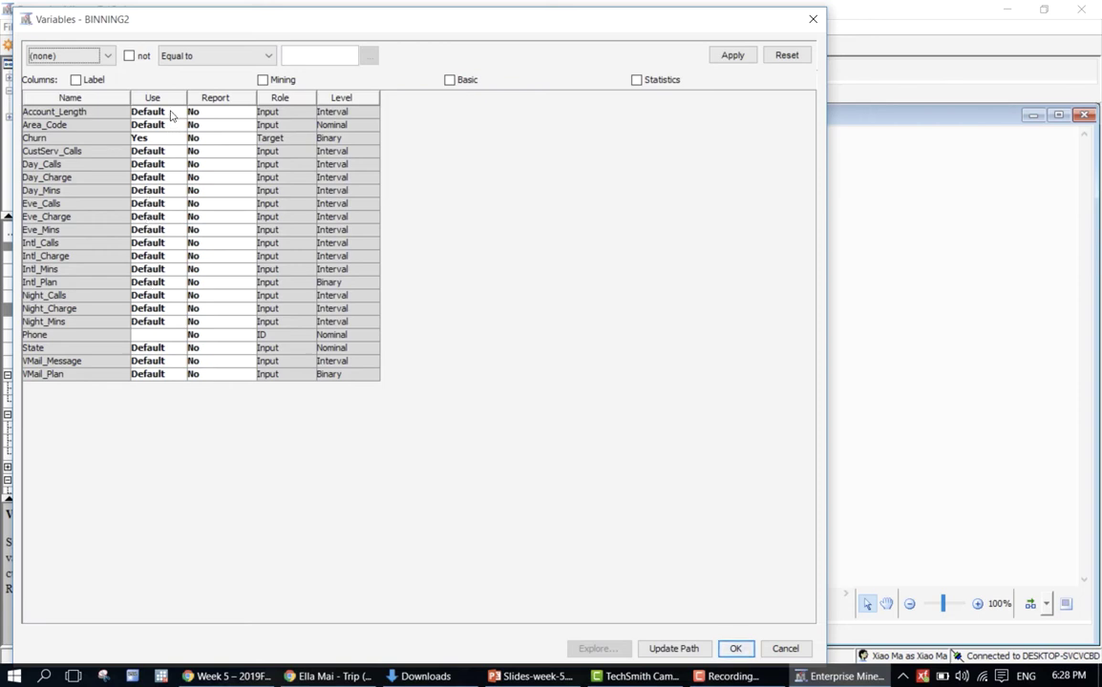
left_click(159, 322)
left_click(152, 335)
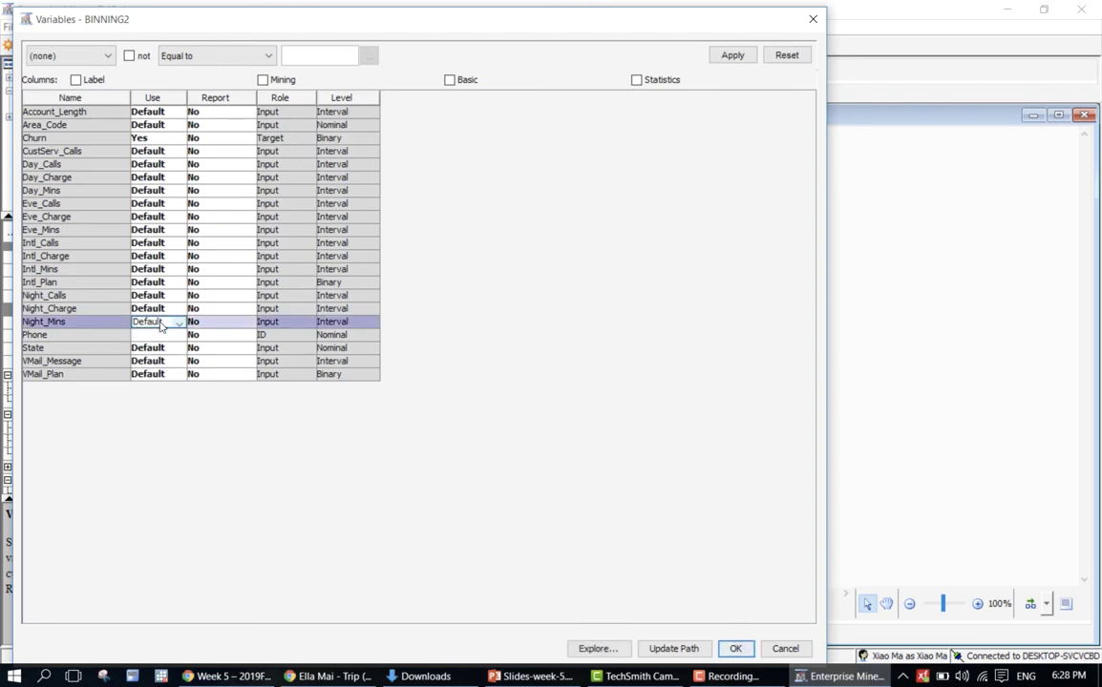
left_click(152, 112)
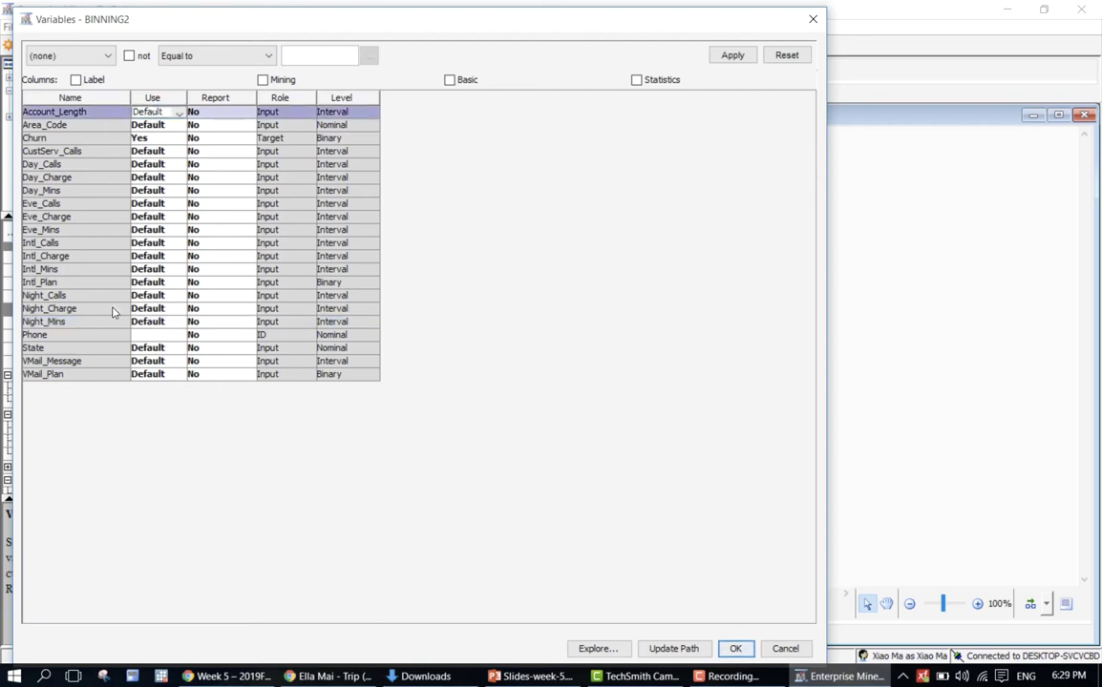
left_click(109, 375, "shift")
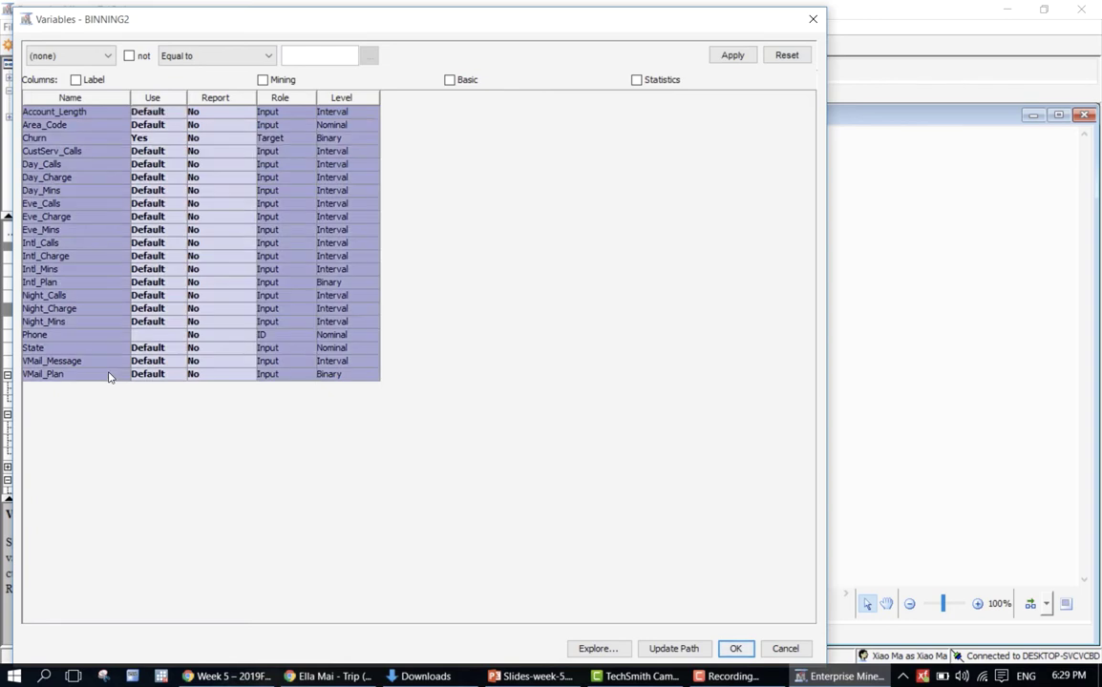
left_click(144, 374)
left_click(144, 401)
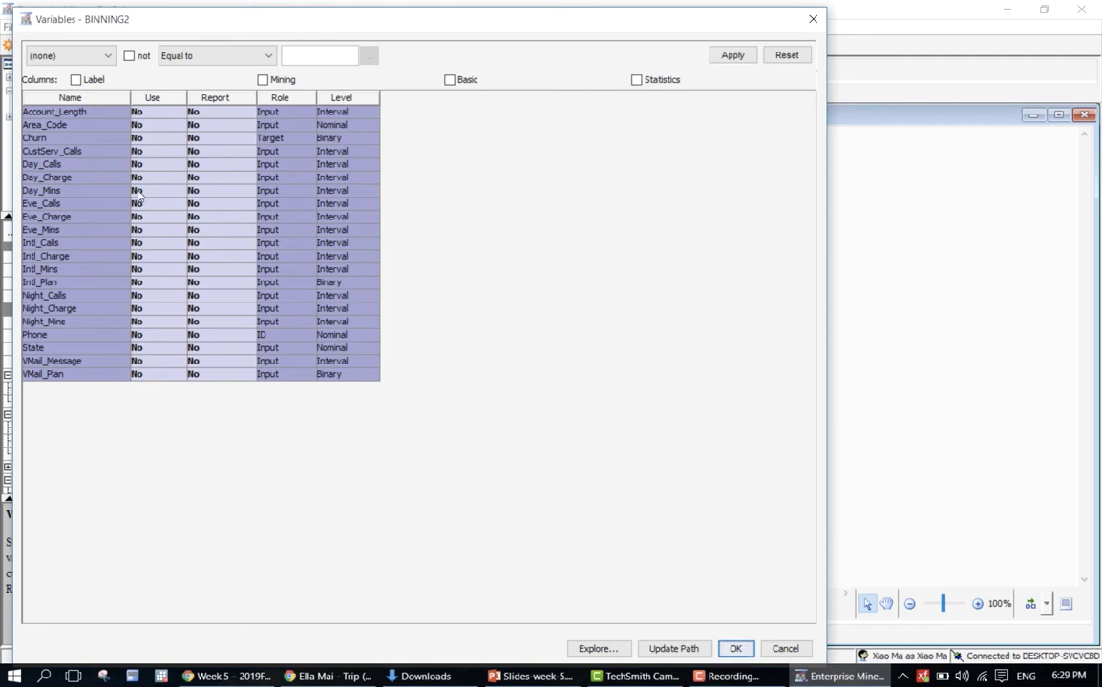
Try setting Churn's Use to Yes with every variable selected, and return Use to No for all of them.
left_click(149, 141)
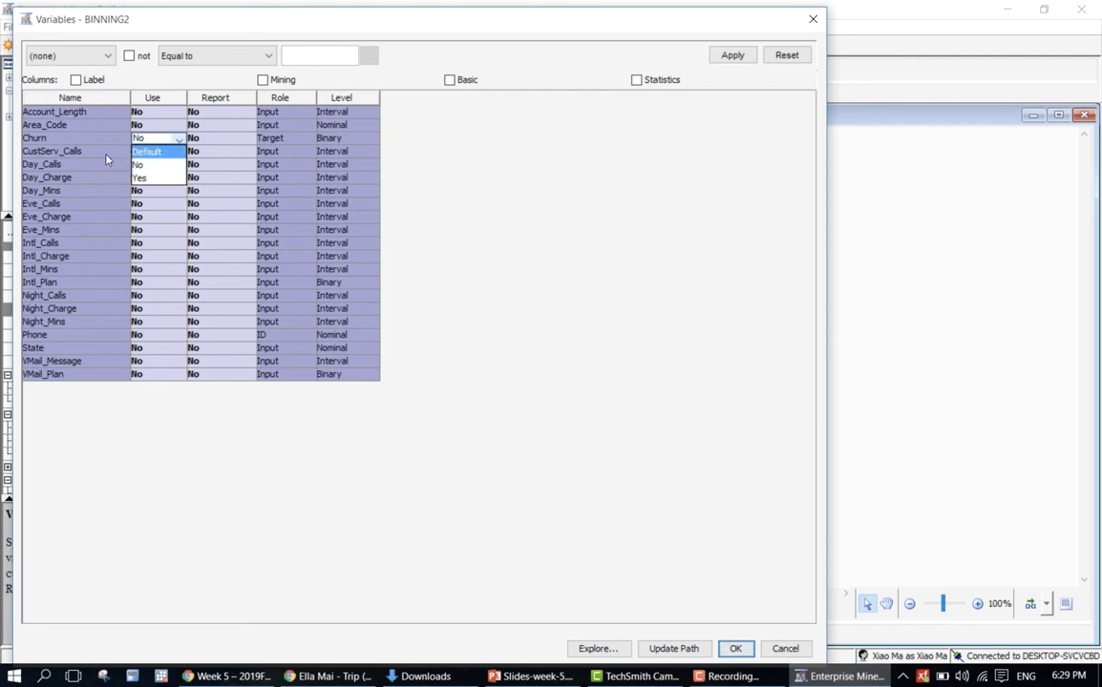
left_click(166, 180)
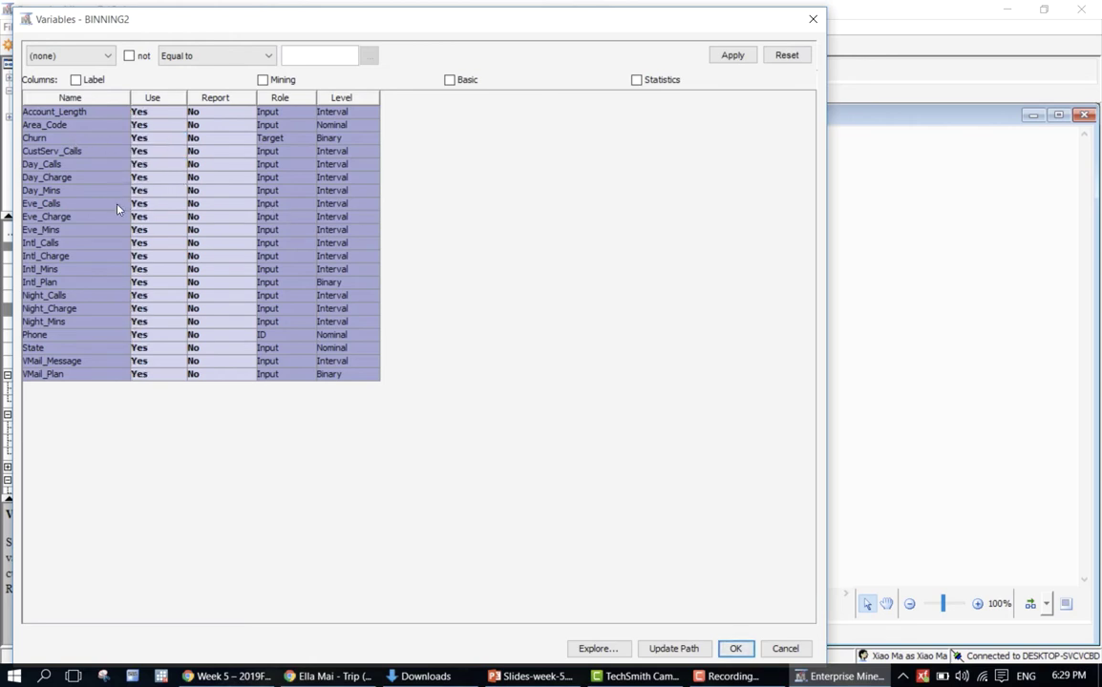
left_click(143, 203)
left_click(143, 231)
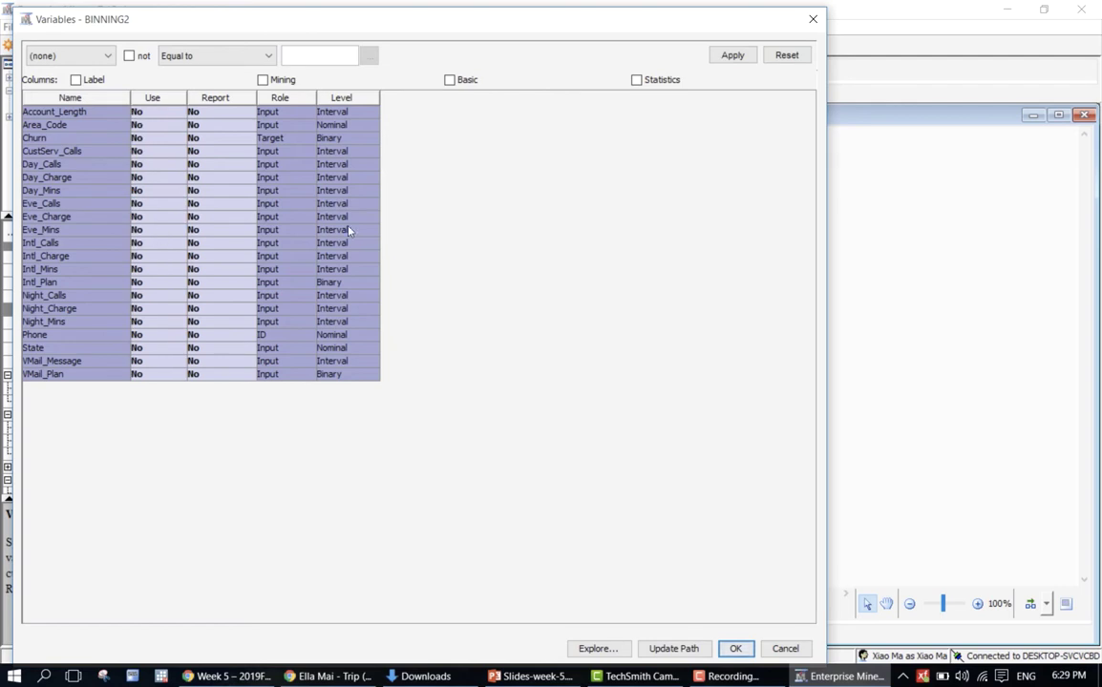
Set Use to Yes for the Churn target alone and to Default for Day_Mins.
left_click(217, 232)
left_click(217, 232)
left_click(88, 113)
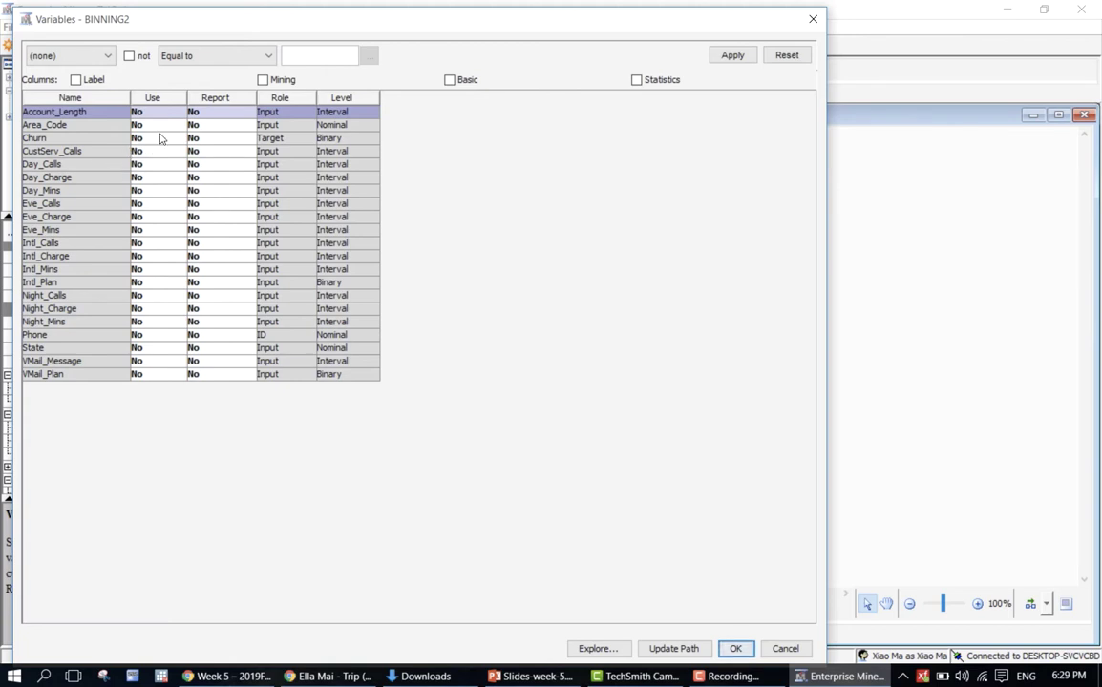
left_click(161, 138)
left_click(160, 139)
left_click(160, 178)
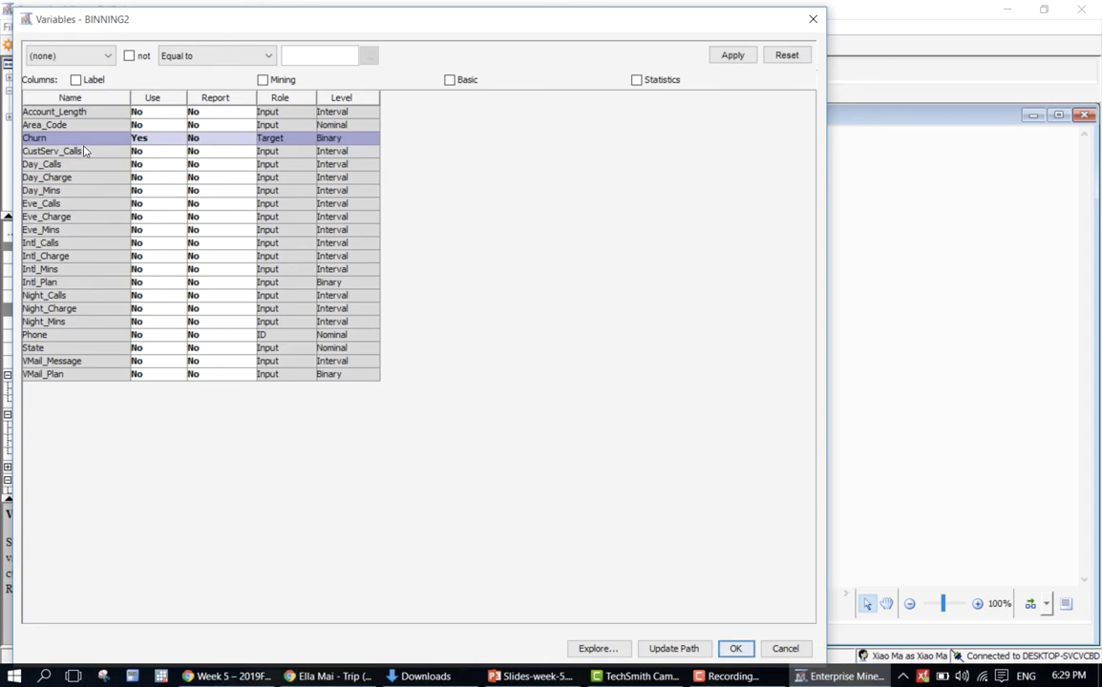
left_click(133, 190)
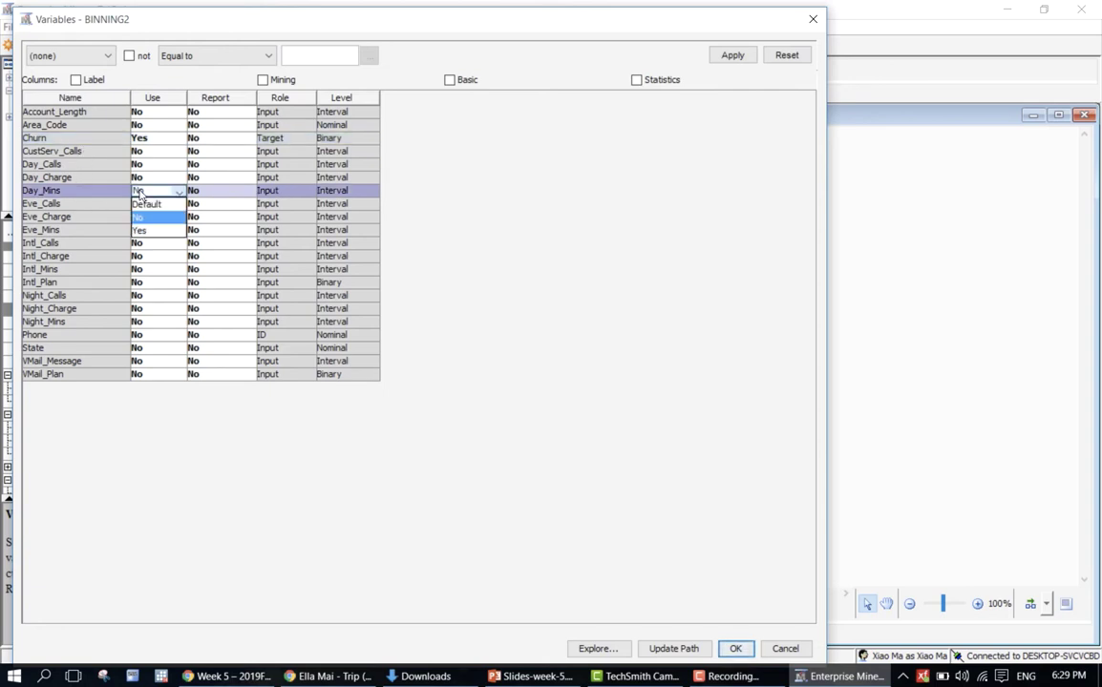
left_click(147, 205)
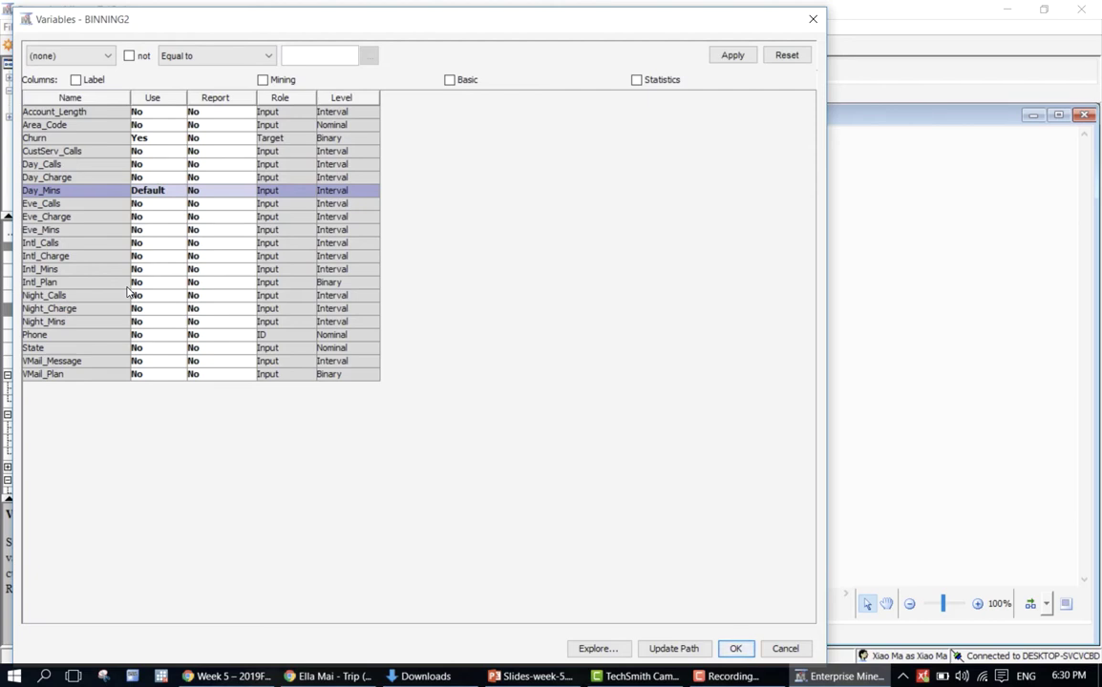
Try Default as the Use of the variables from Eve_Calls through Intl_Plan, and set them back to No.
left_click(107, 206)
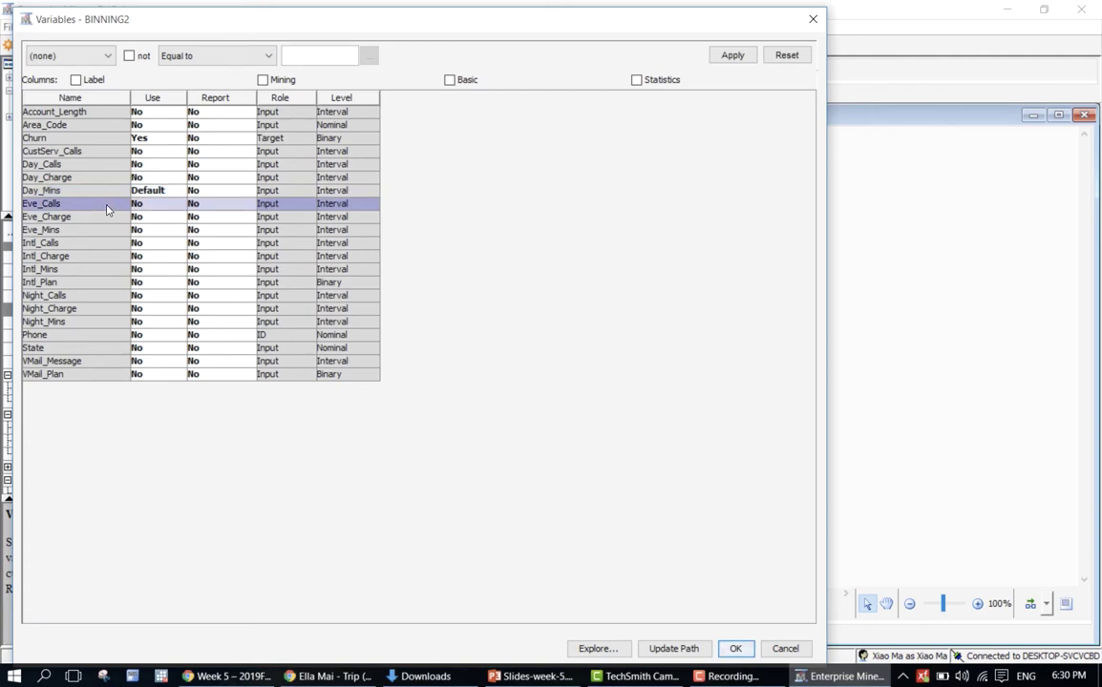
left_click(97, 283, "shift")
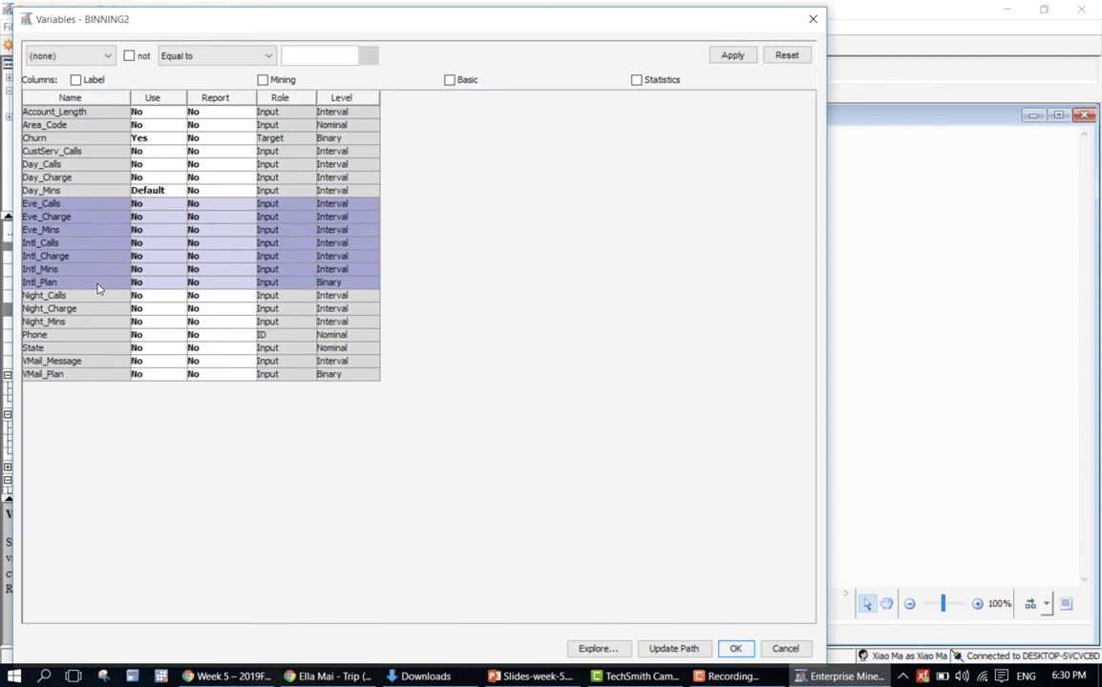
left_click(177, 284)
left_click(170, 297)
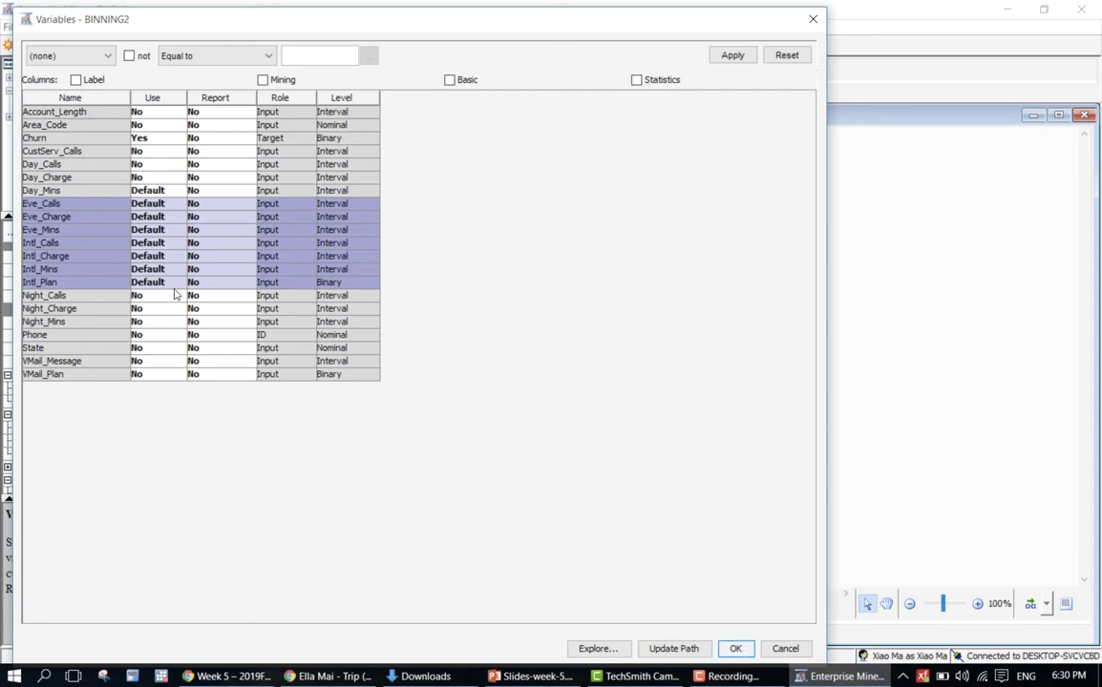
left_click(158, 281)
left_click(174, 307)
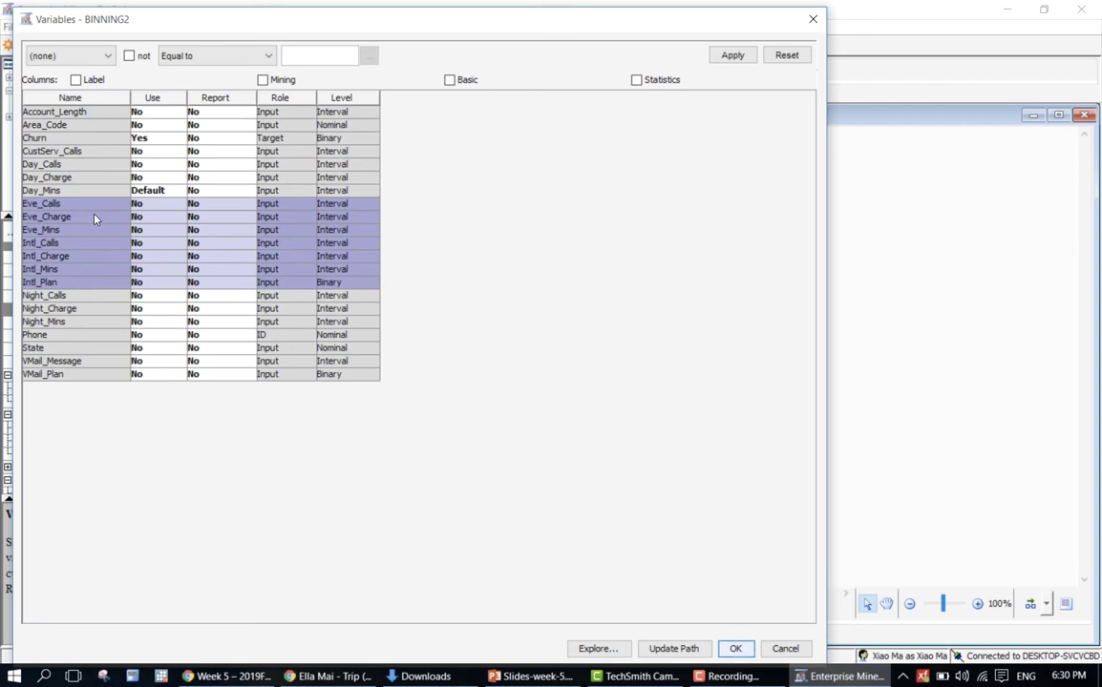
left_click(93, 153)
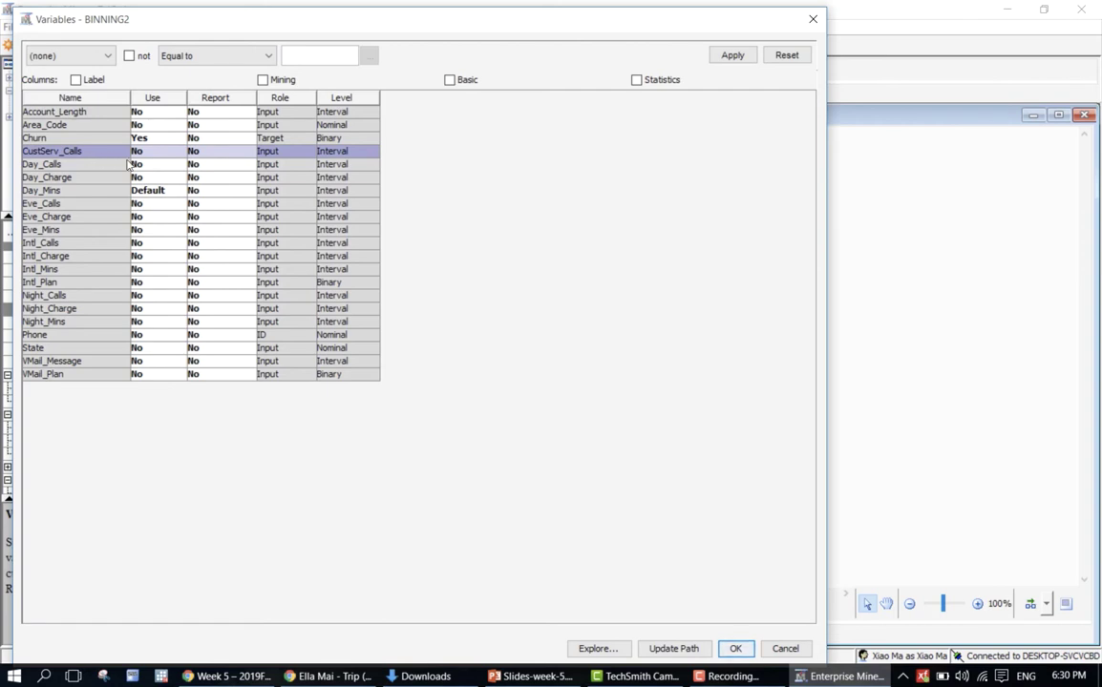
Update the path with the new variable usage and accept the variable settings.
left_click(688, 650)
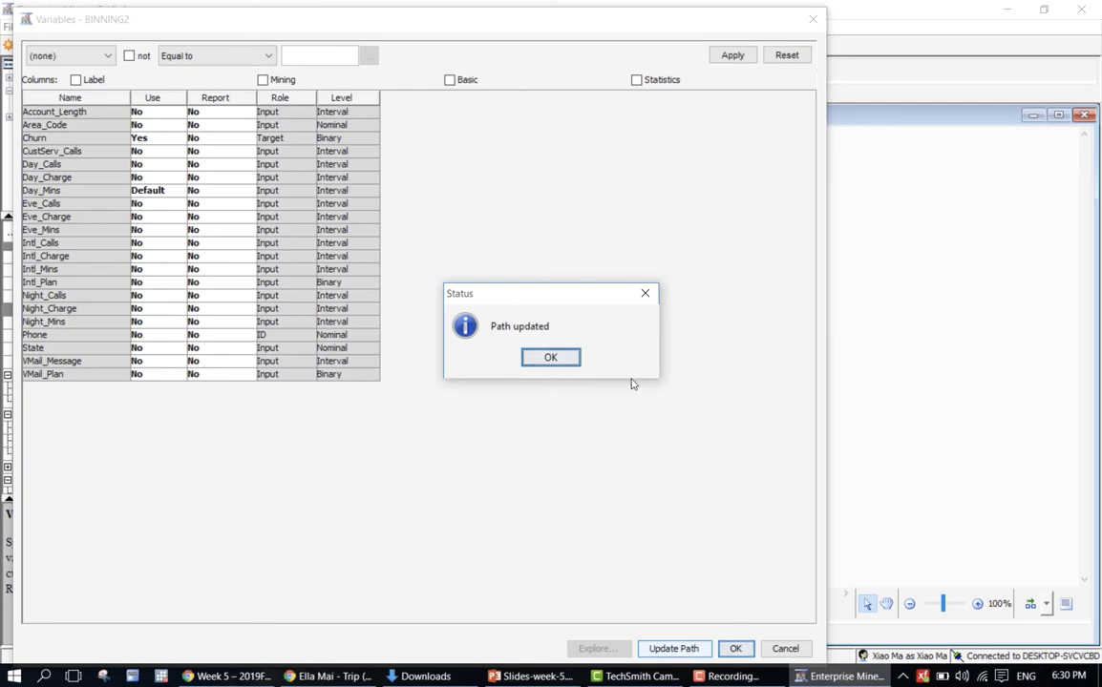
left_click(563, 360)
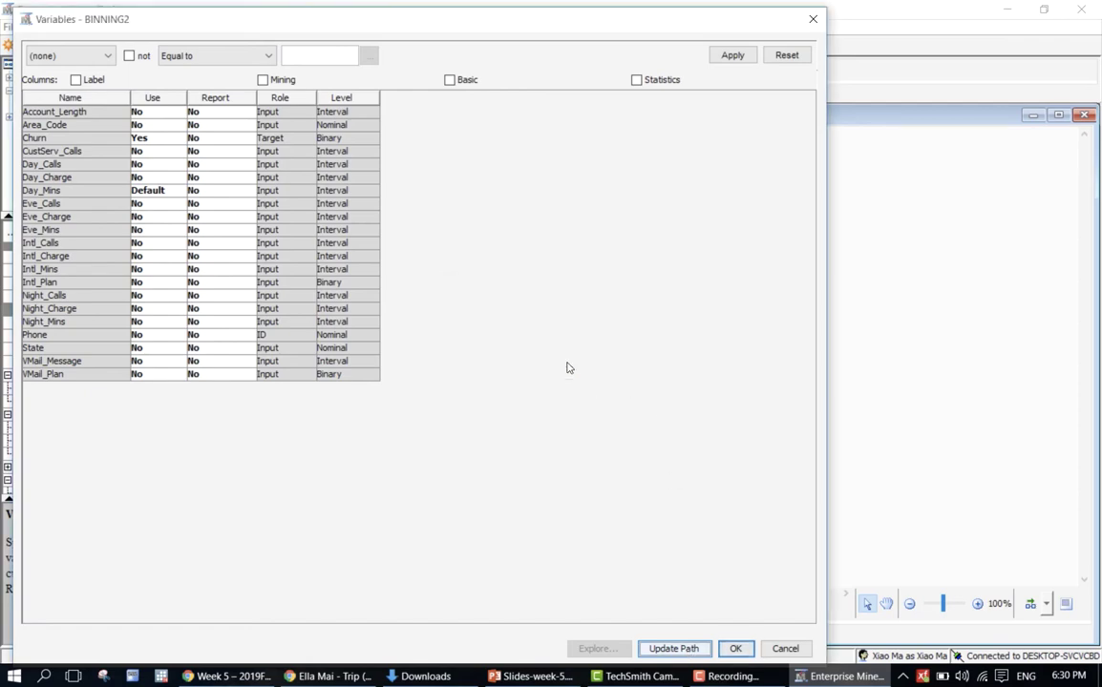
left_click(734, 649)
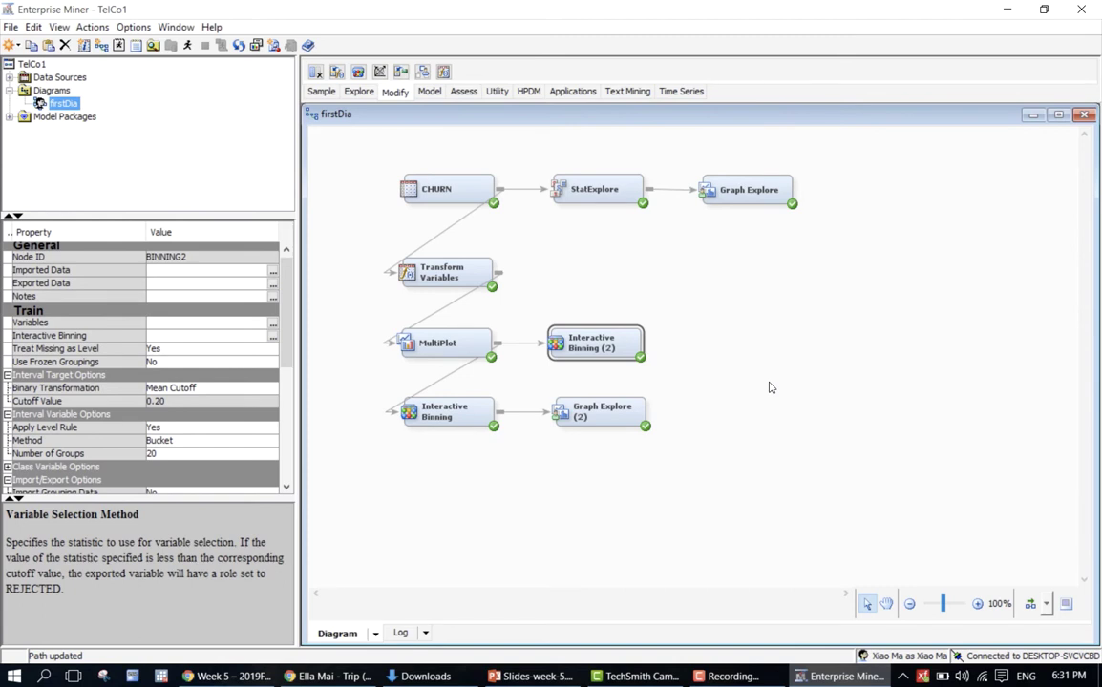
Try to open the interactive binning editor, and rerun the Interactive Binning (2) path when prompted.
left_click(273, 337)
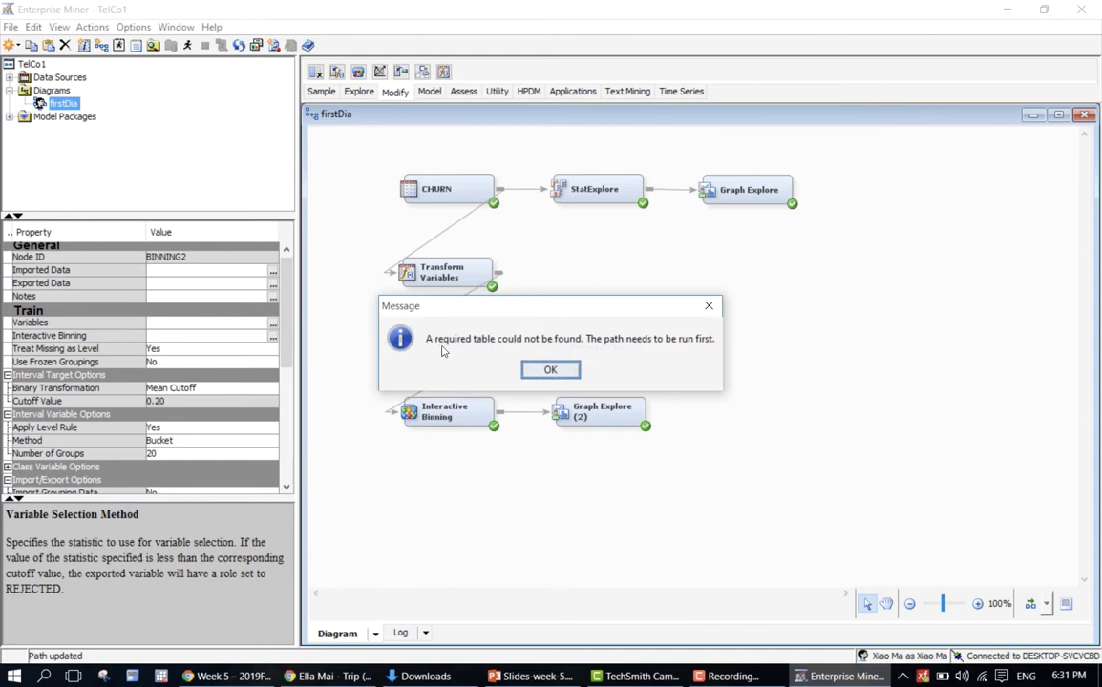
left_click(550, 371)
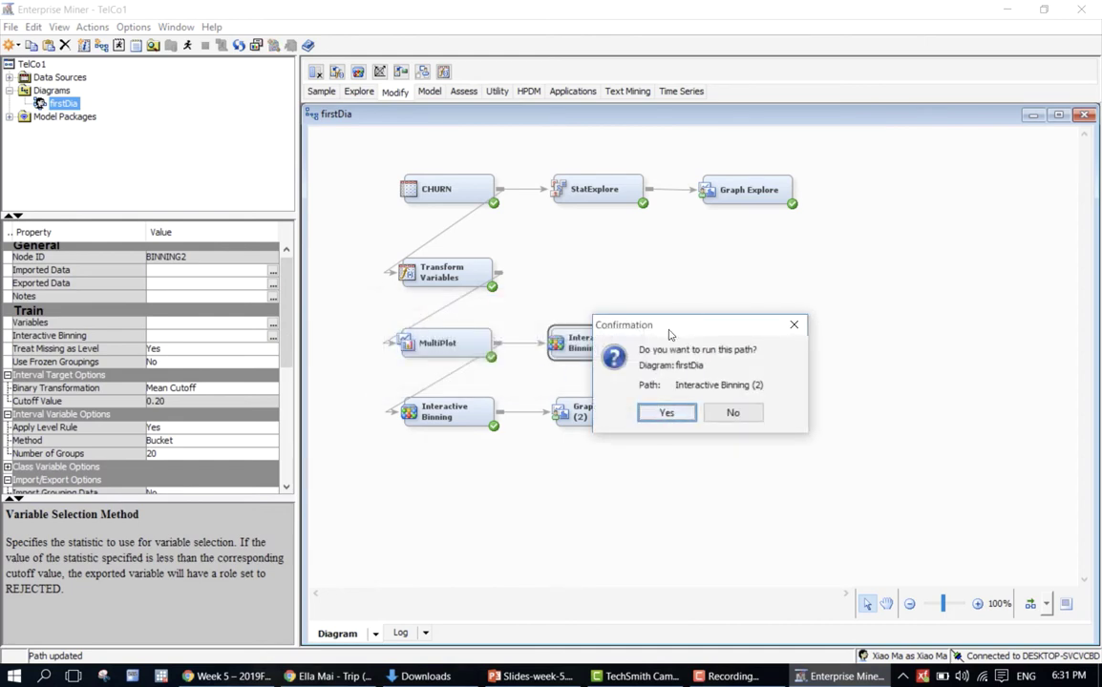
left_click_drag(670, 334, 828, 326)
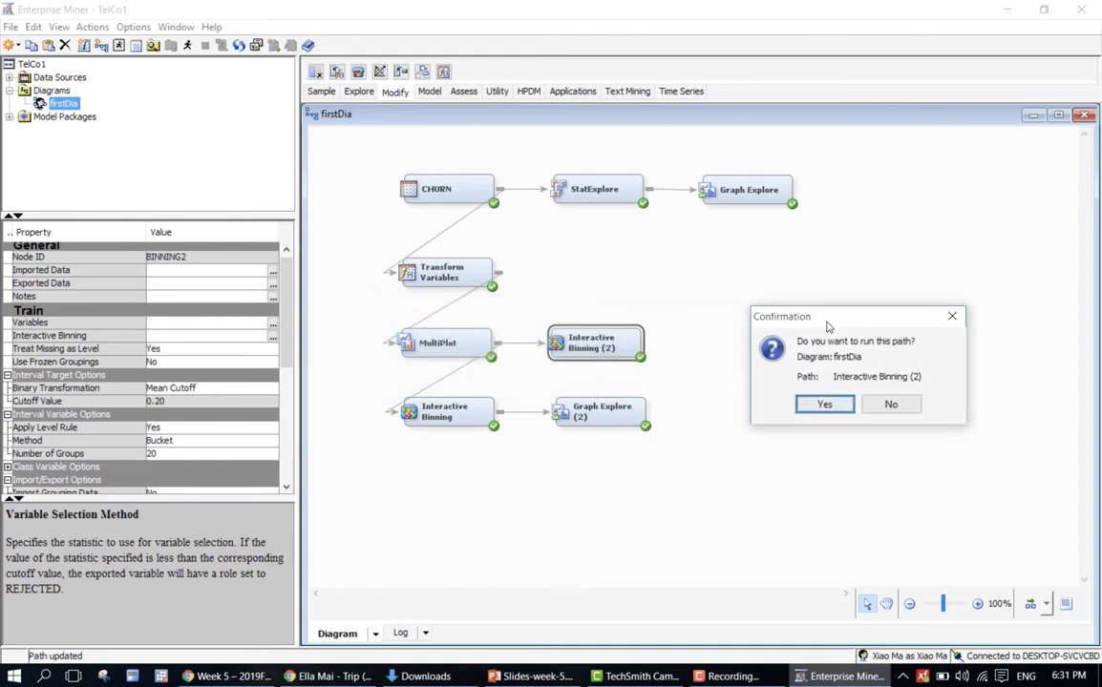
left_click(829, 413)
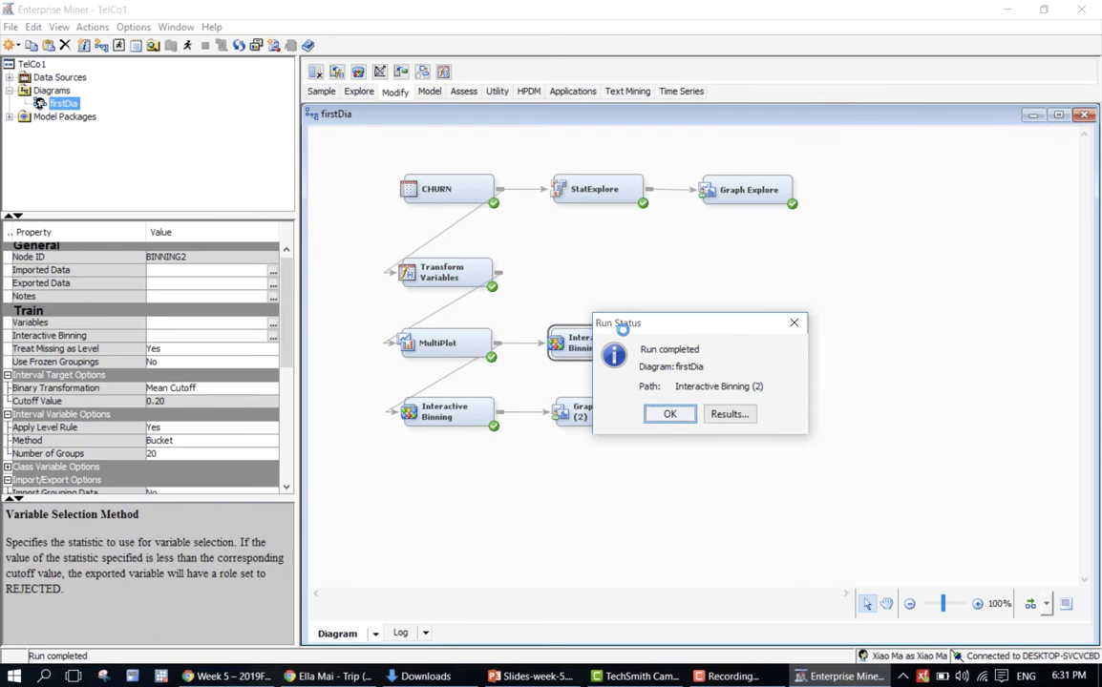
left_click(672, 417)
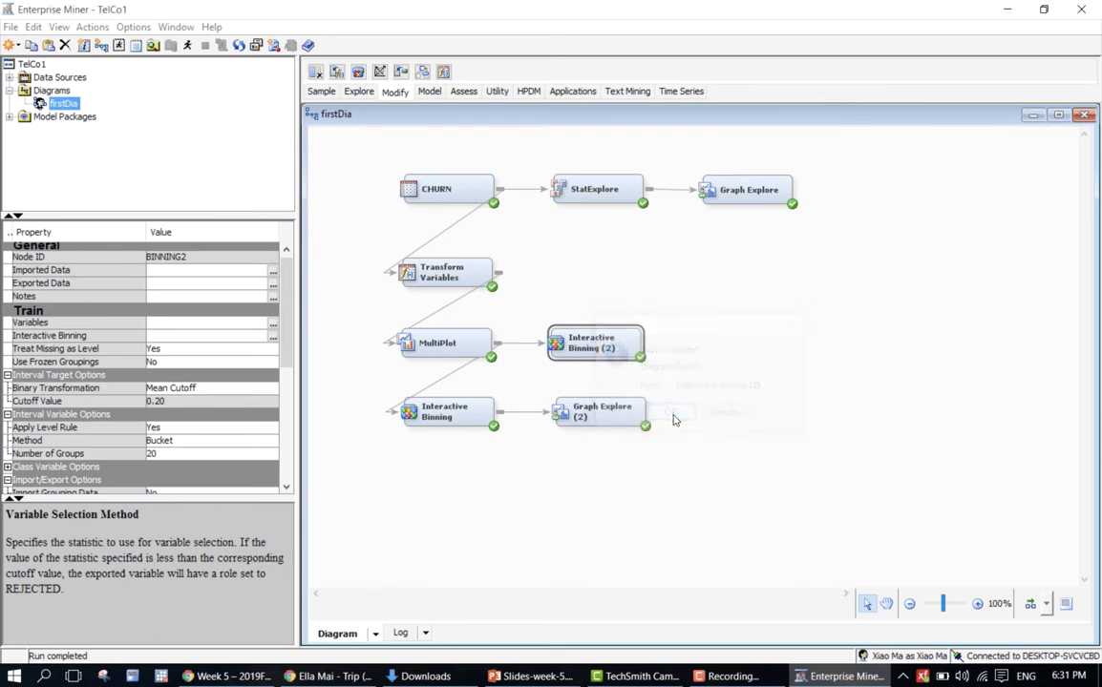
Open the interactive binning editor of Interactive Binning (2) and select the Day_Mins variable.
left_click(273, 338)
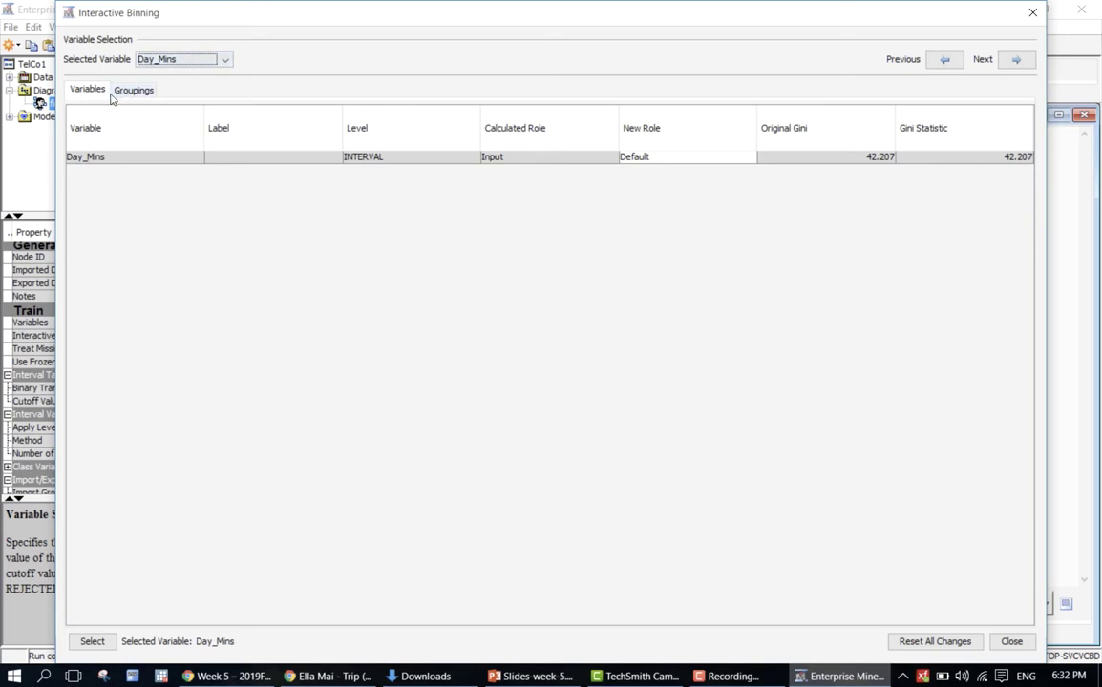
left_click(115, 163)
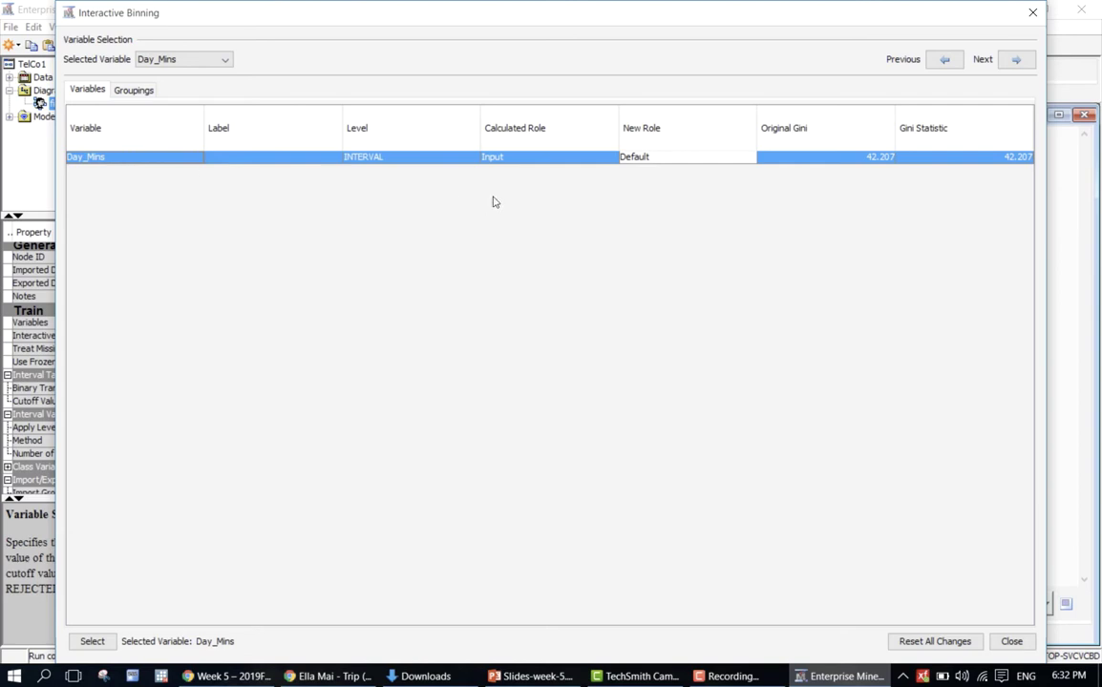
left_click(666, 164)
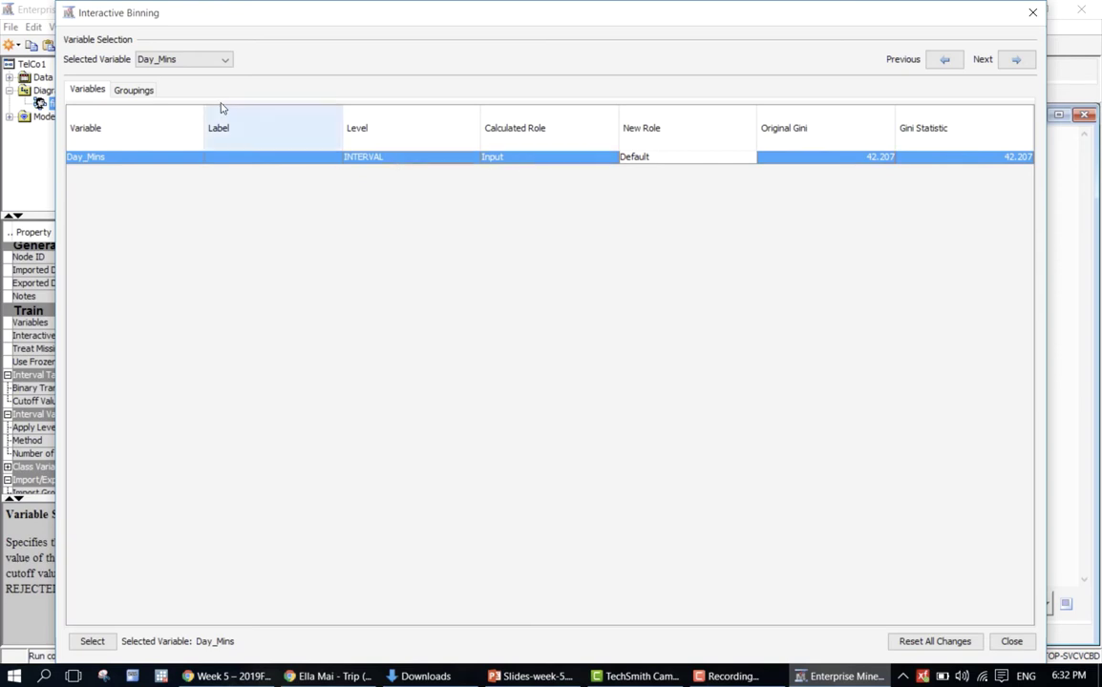
Show the groupings of Day_Mins and widen the Value column to fit the full interval ranges.
left_click(134, 90)
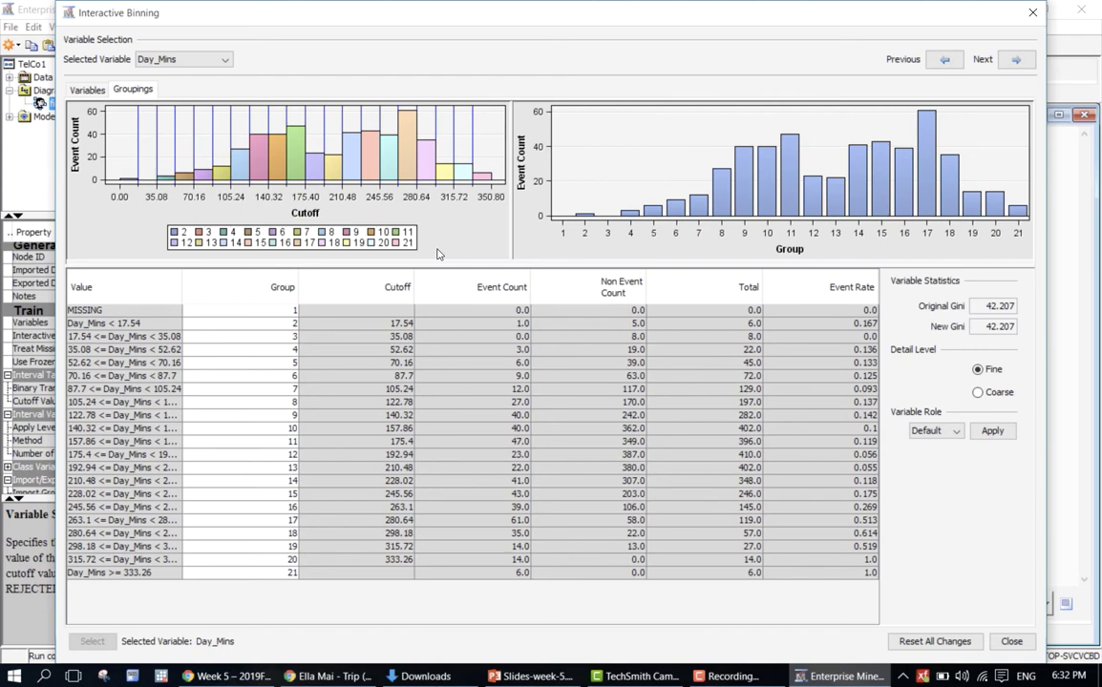
mouse_move(586, 220)
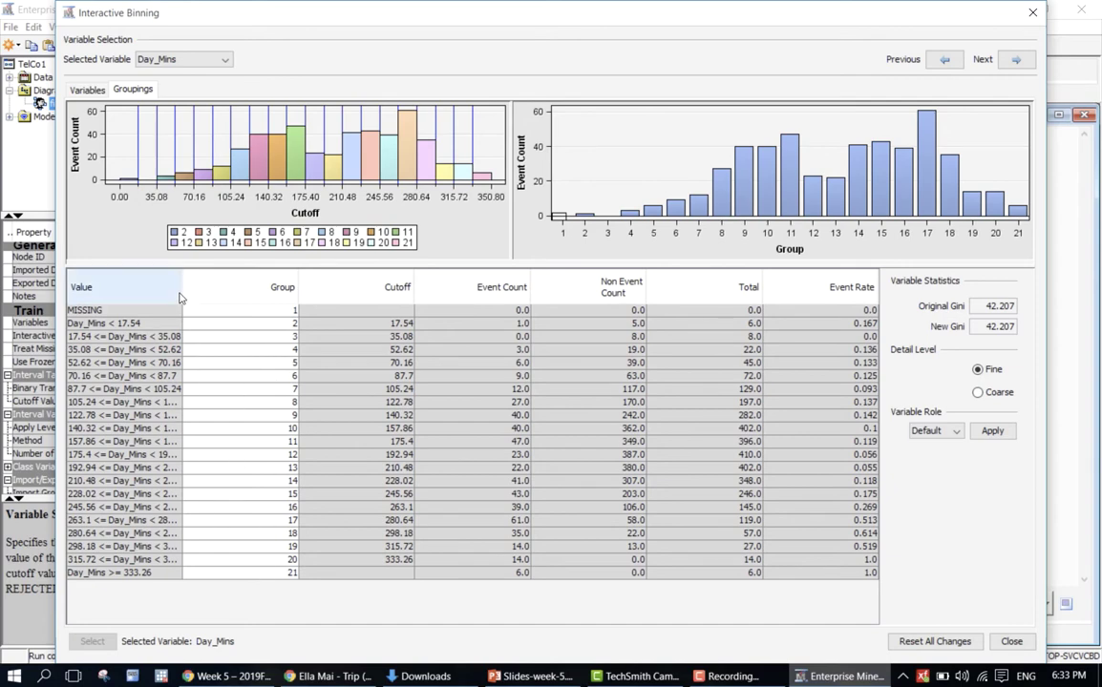
left_click_drag(181, 291, 223, 296)
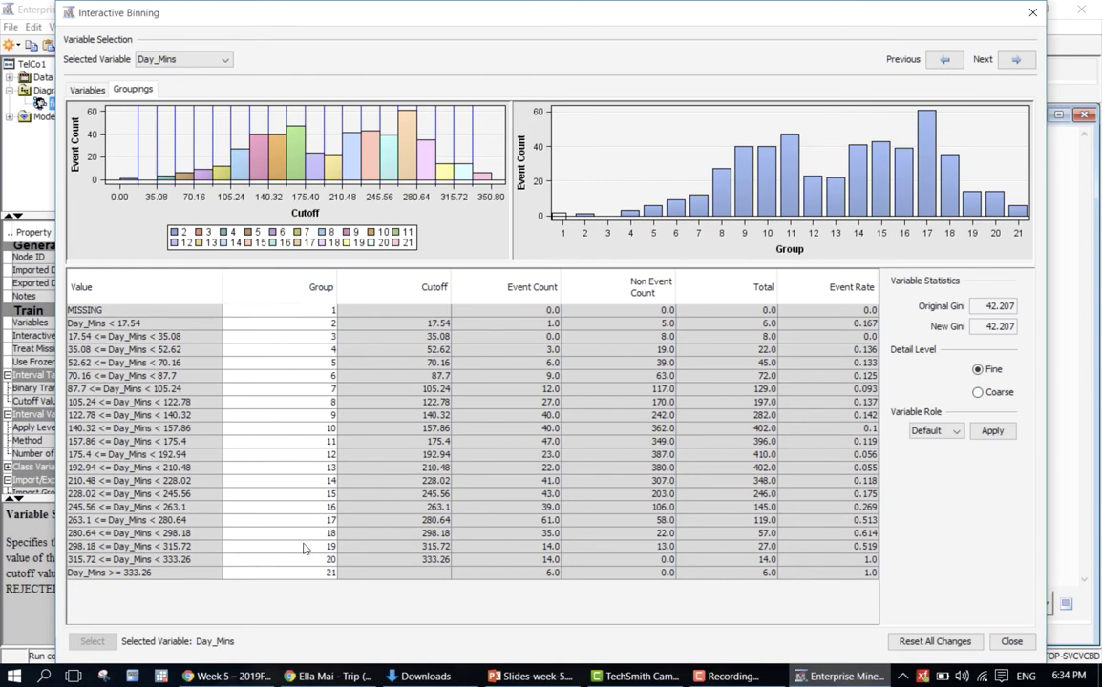
Examine individual Day_Mins grouping rows and compare their cutoffs, event counts and event rates.
left_click(331, 337)
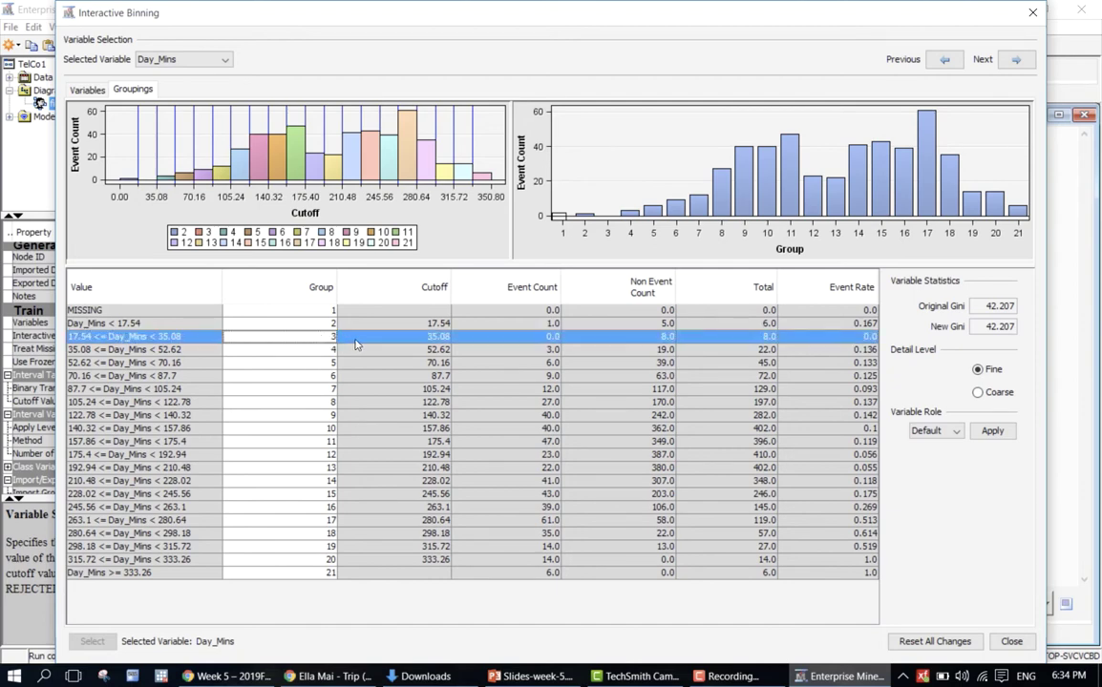
left_click(382, 454)
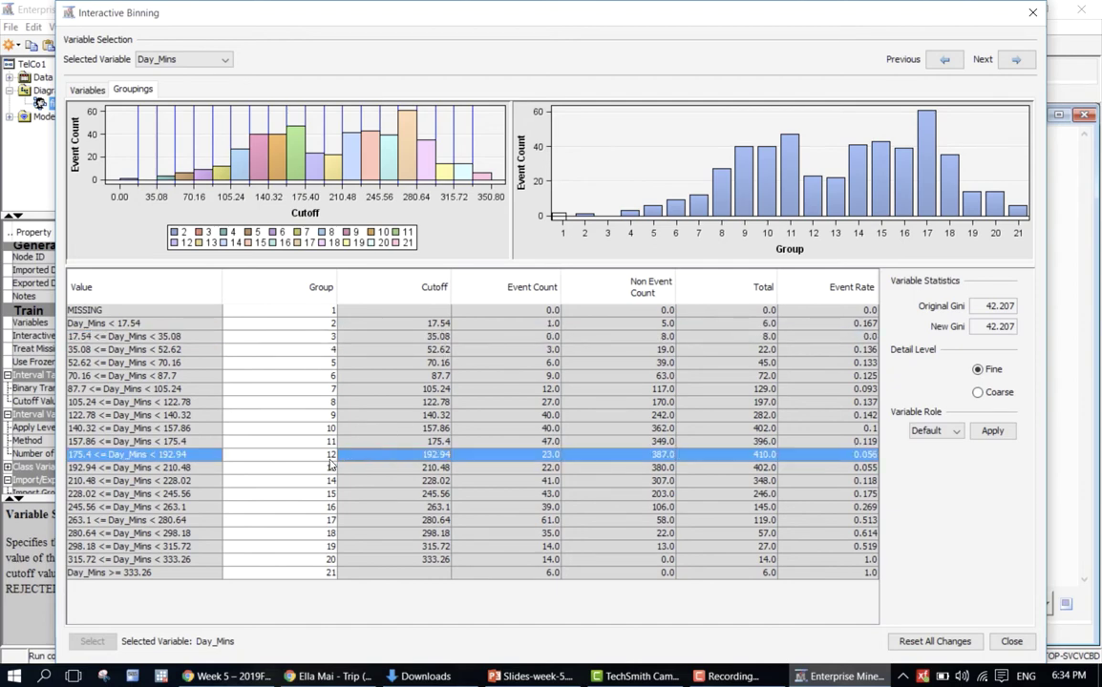
key("Up")
key("Up")
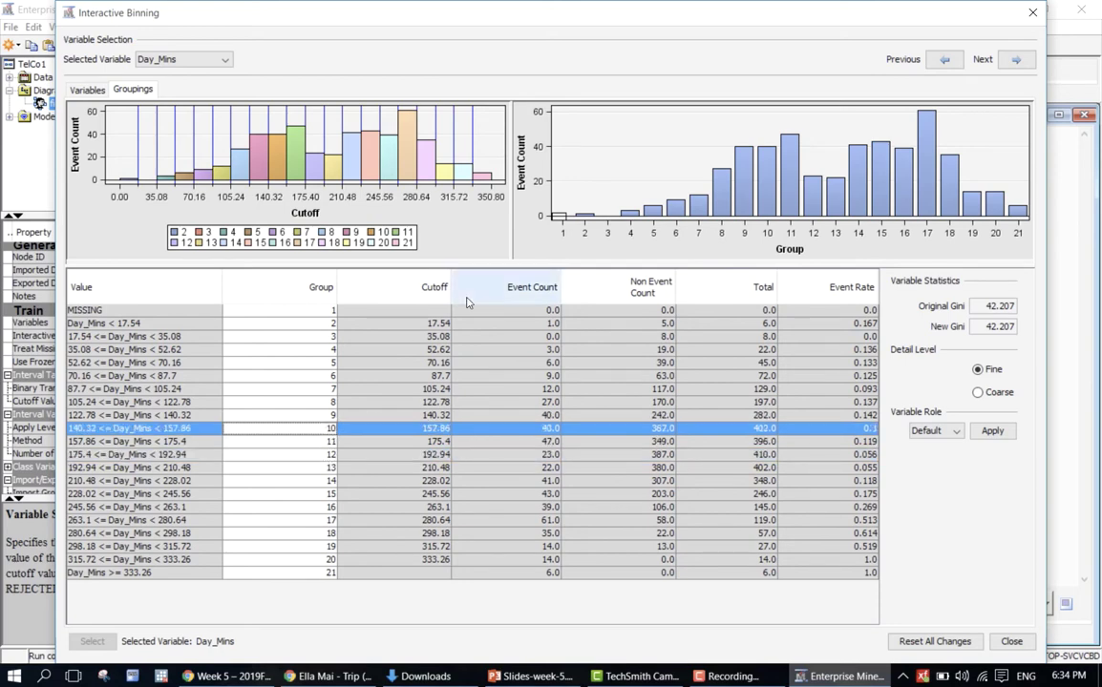
left_click(373, 312)
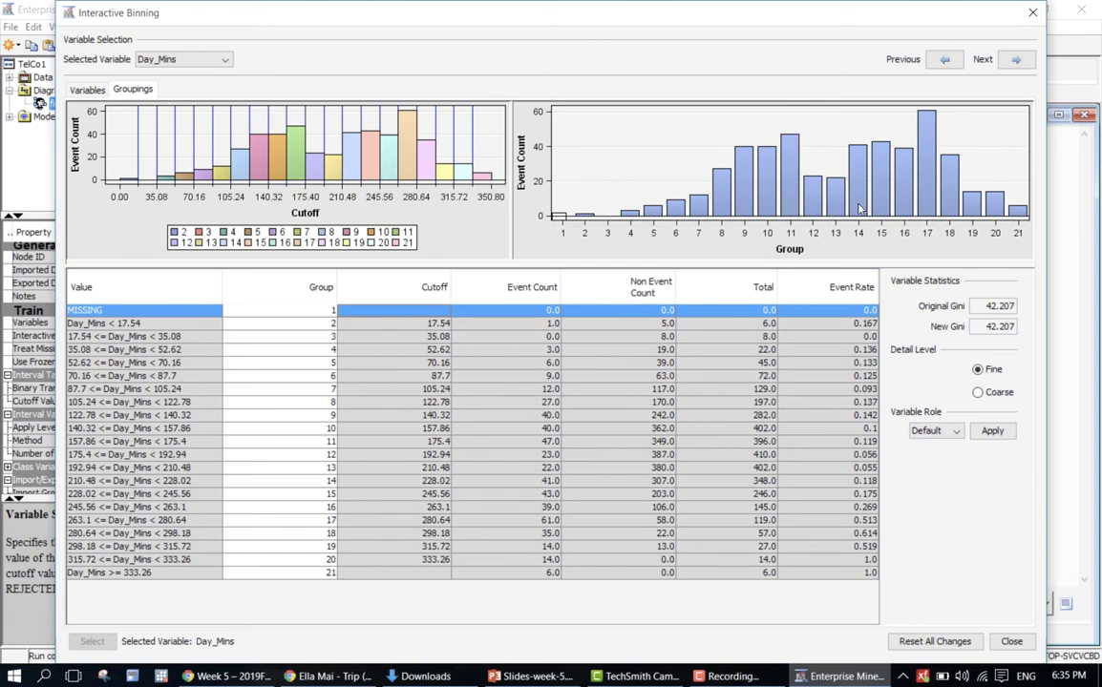
Highlight the bars of groups 11 to 15 in the chart of event count by group.
mouse_move(821, 212)
mouse_move(887, 206)
mouse_move(807, 123)
left_mouse_down()
mouse_move(885, 209)
mouse_move(885, 227)
left_mouse_up()
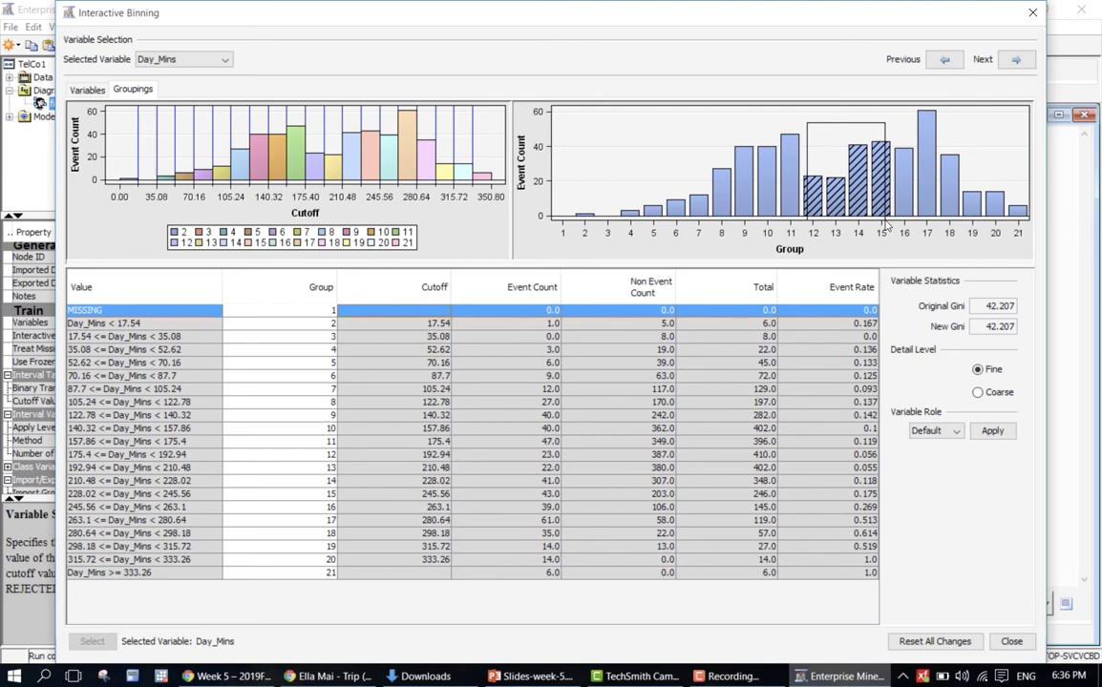
left_click_drag(781, 116, 885, 236)
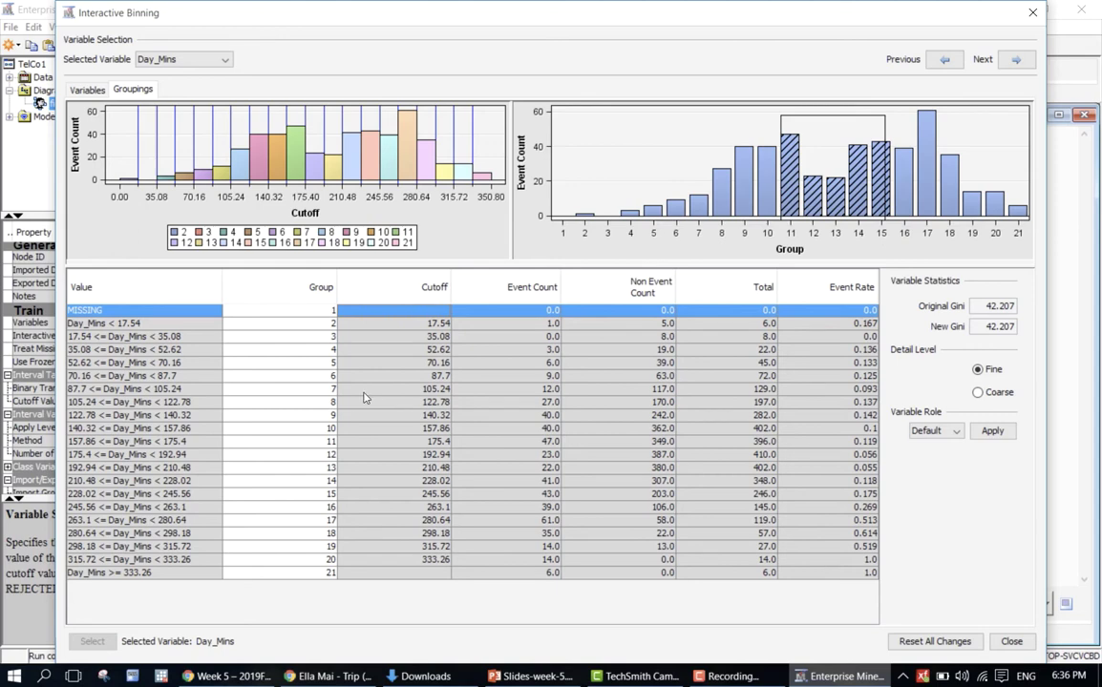
Merge groups 11 through 15, covering Day_Mins from 157.86 to 245.56, into one bin.
left_click(350, 445)
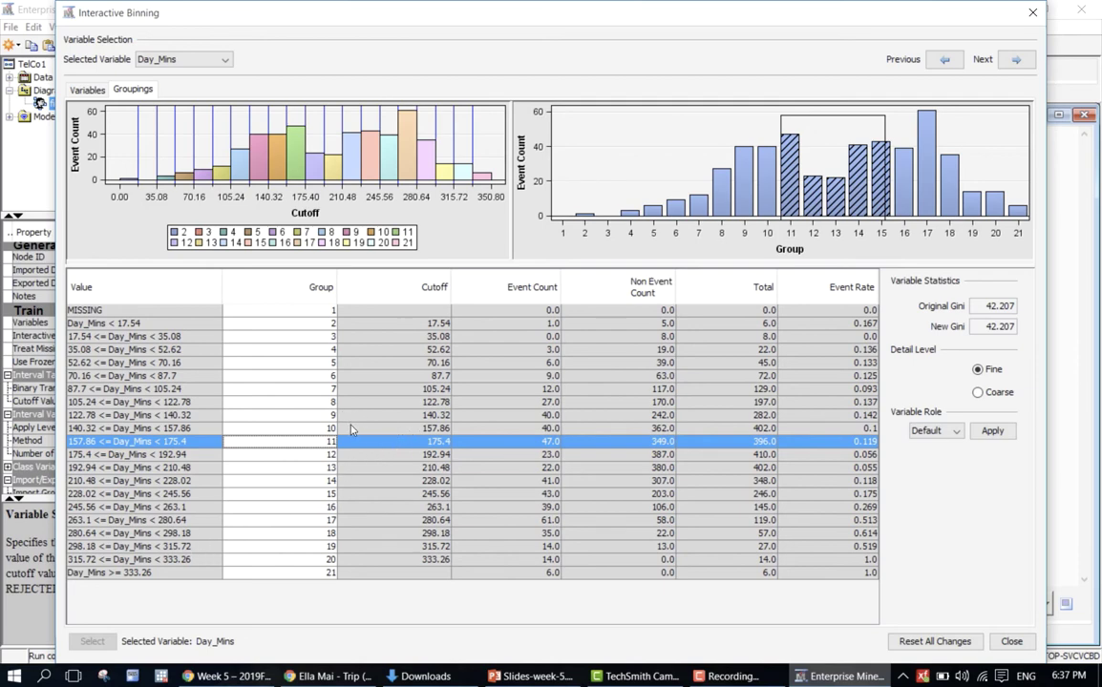
left_click(349, 455)
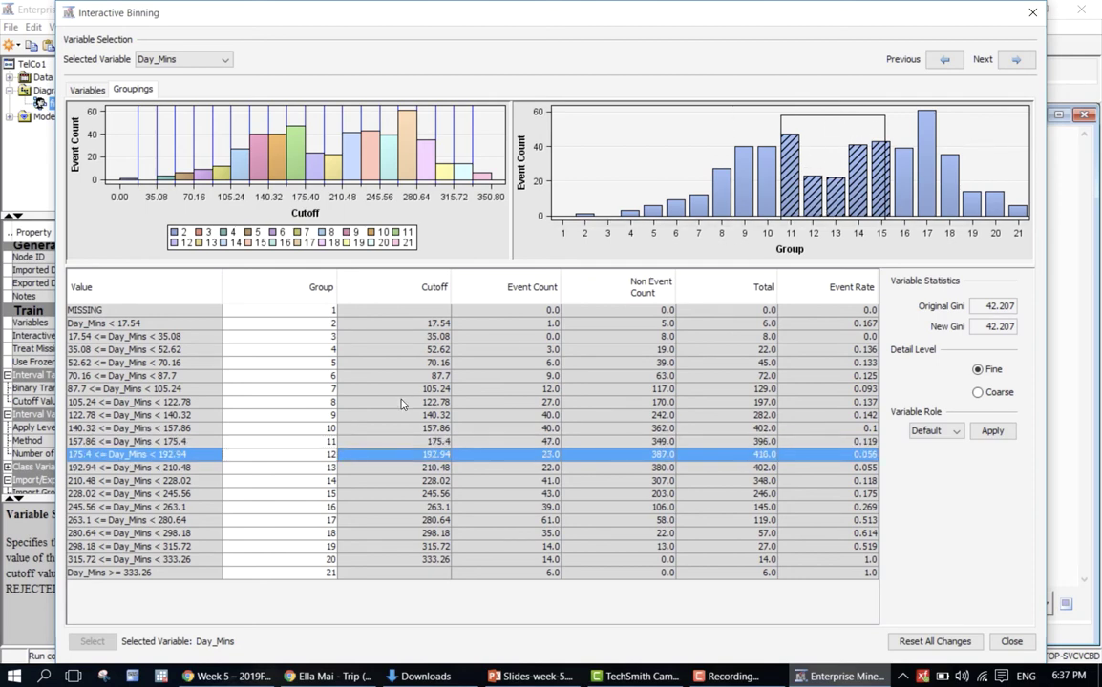
left_click(351, 441)
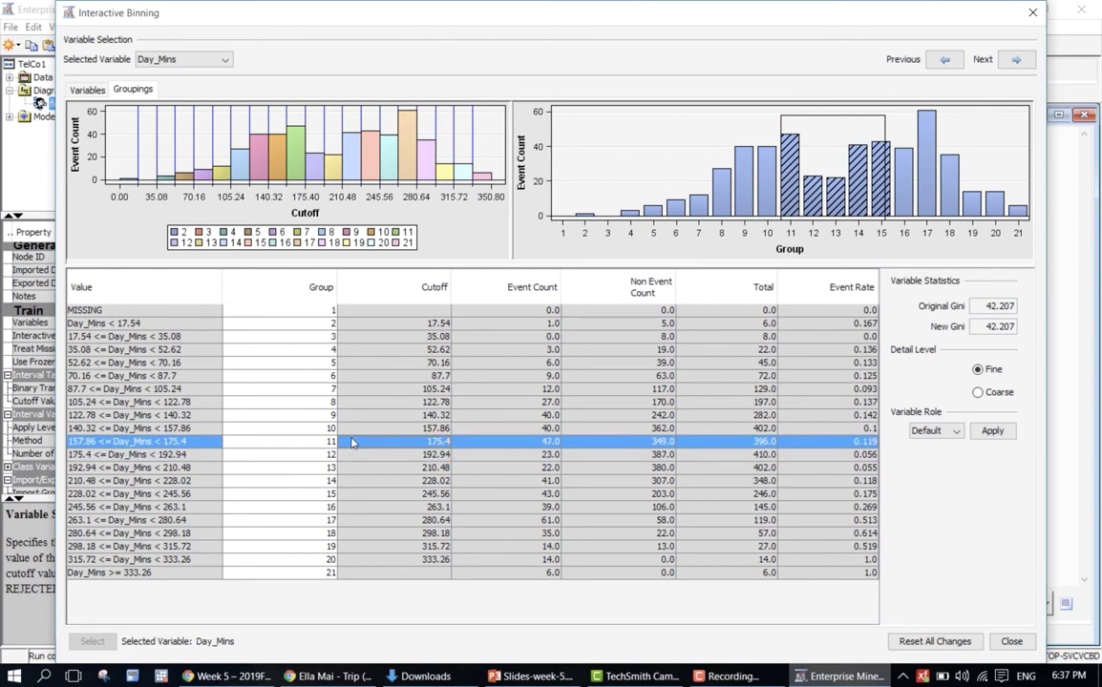
left_click(310, 497, "shift")
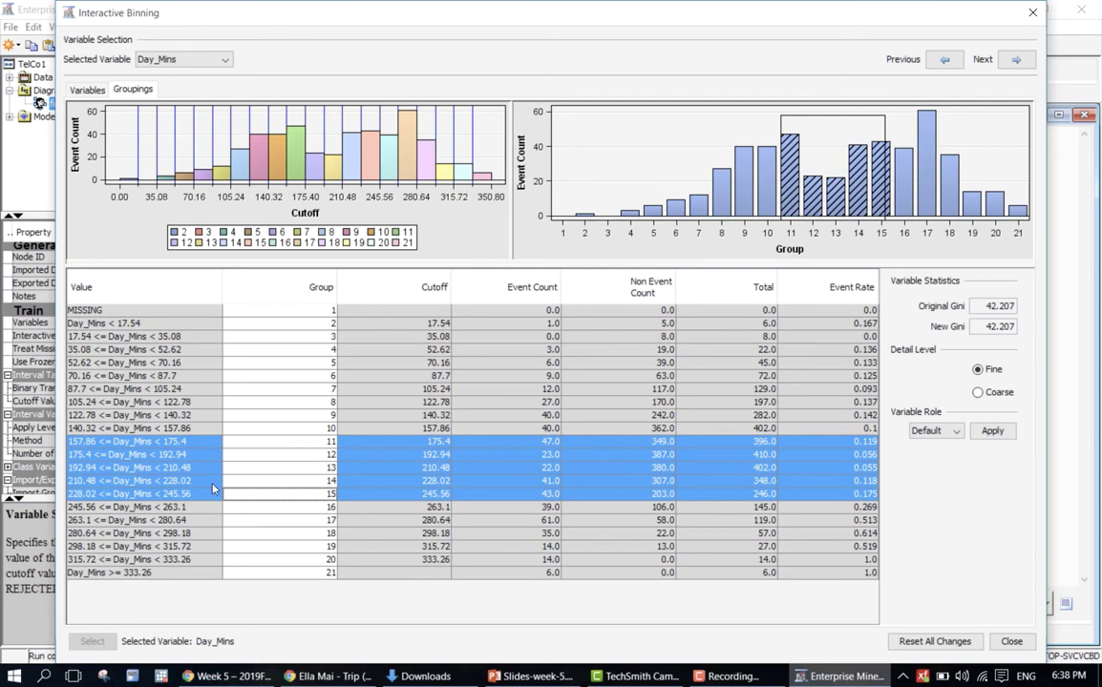
left_click(275, 443)
left_click(282, 469)
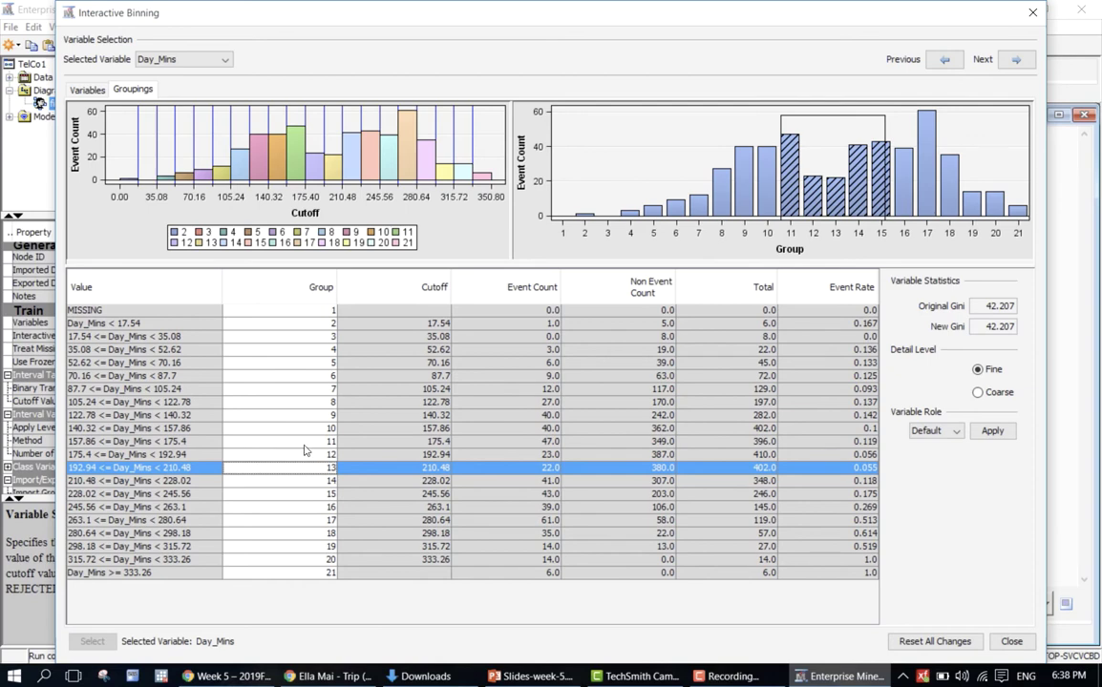
left_click(304, 443)
left_click(304, 494, "shift")
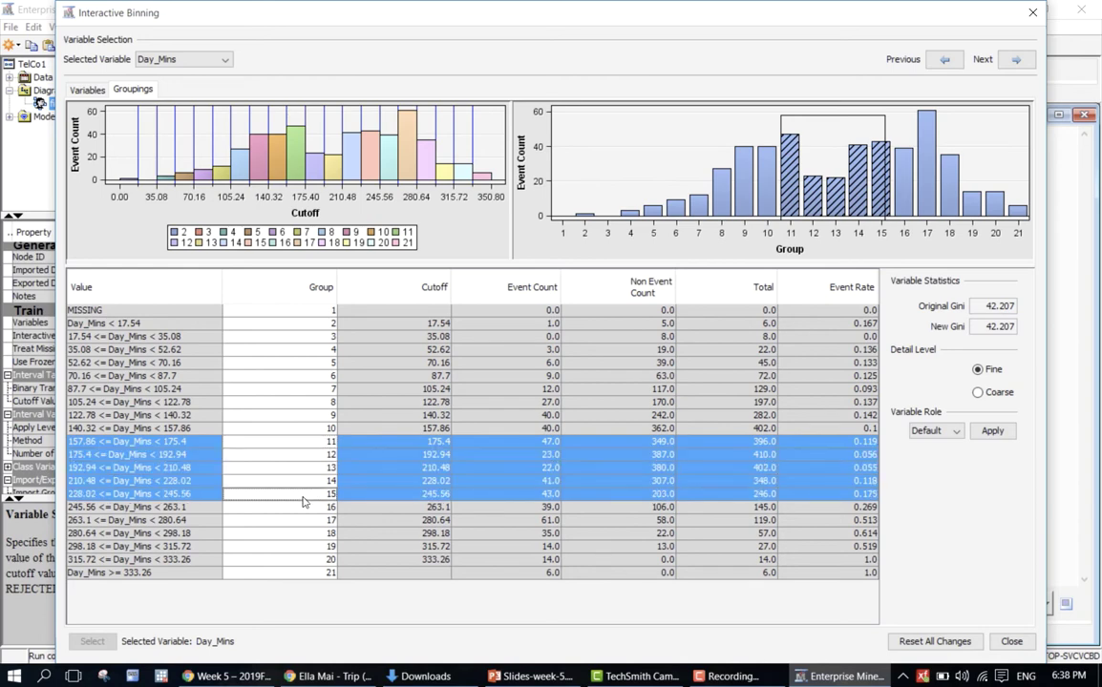
right_click(346, 443)
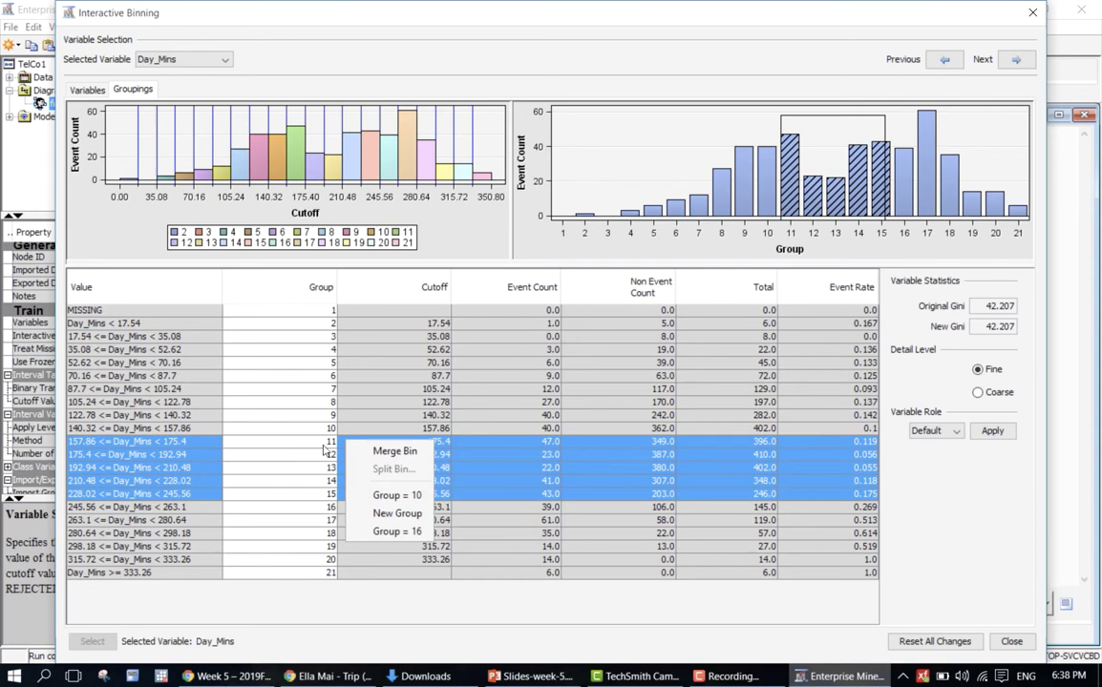
left_click(369, 454)
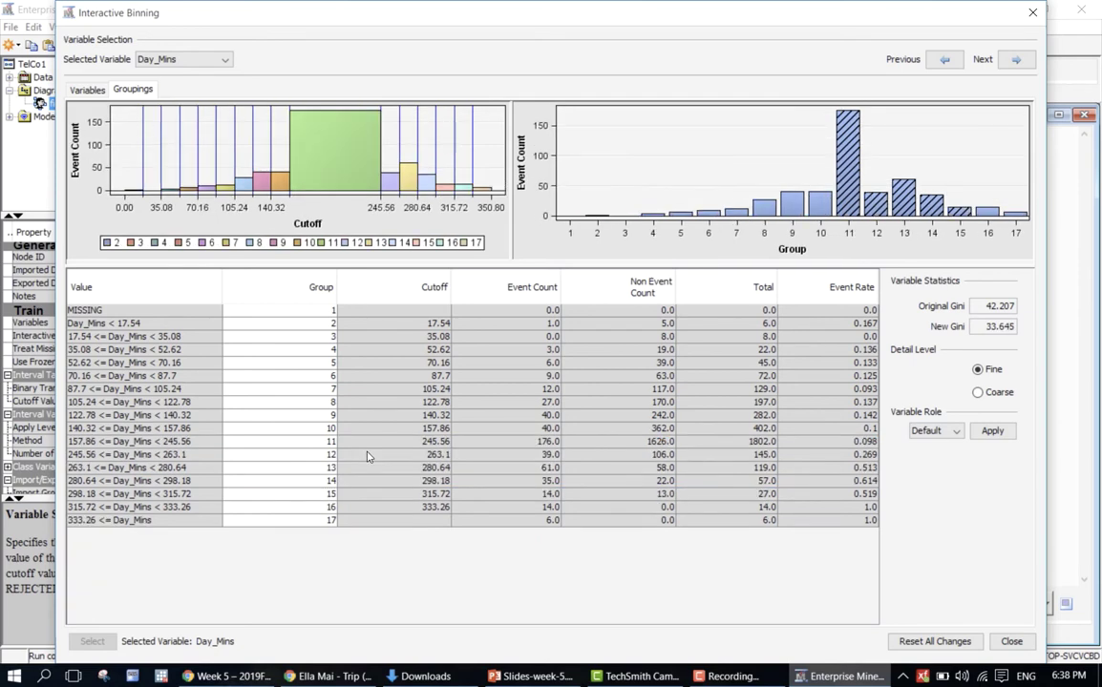
Merge groups 2 through 10, covering Day_Mins below 157.86, into one bin.
mouse_move(846, 158)
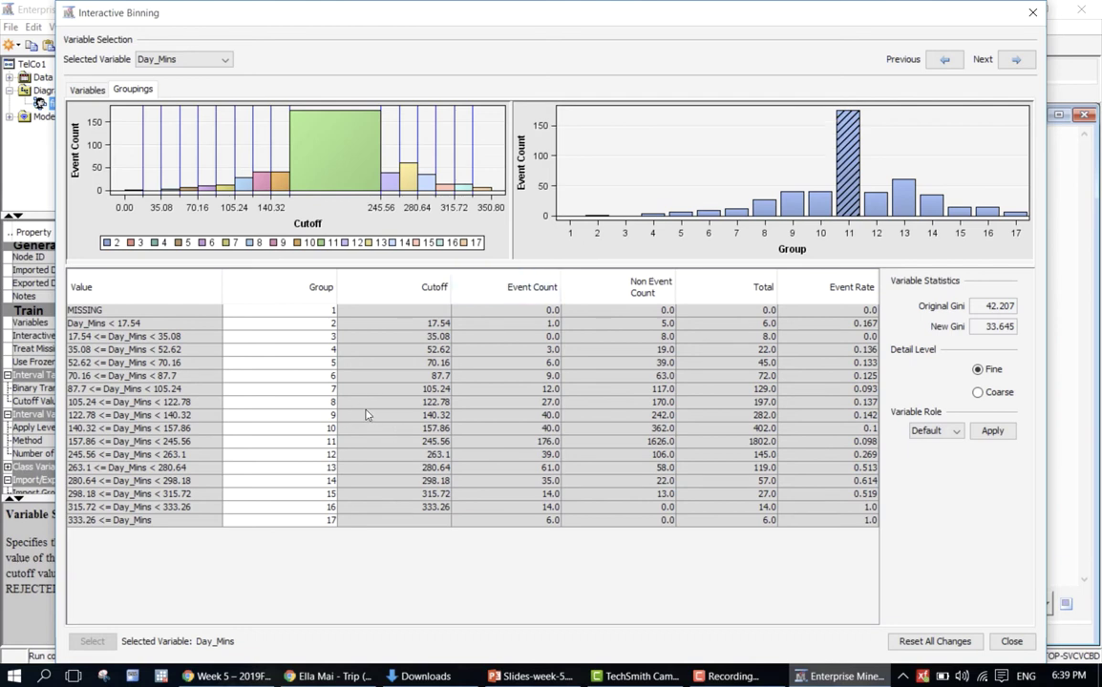
left_click(307, 328)
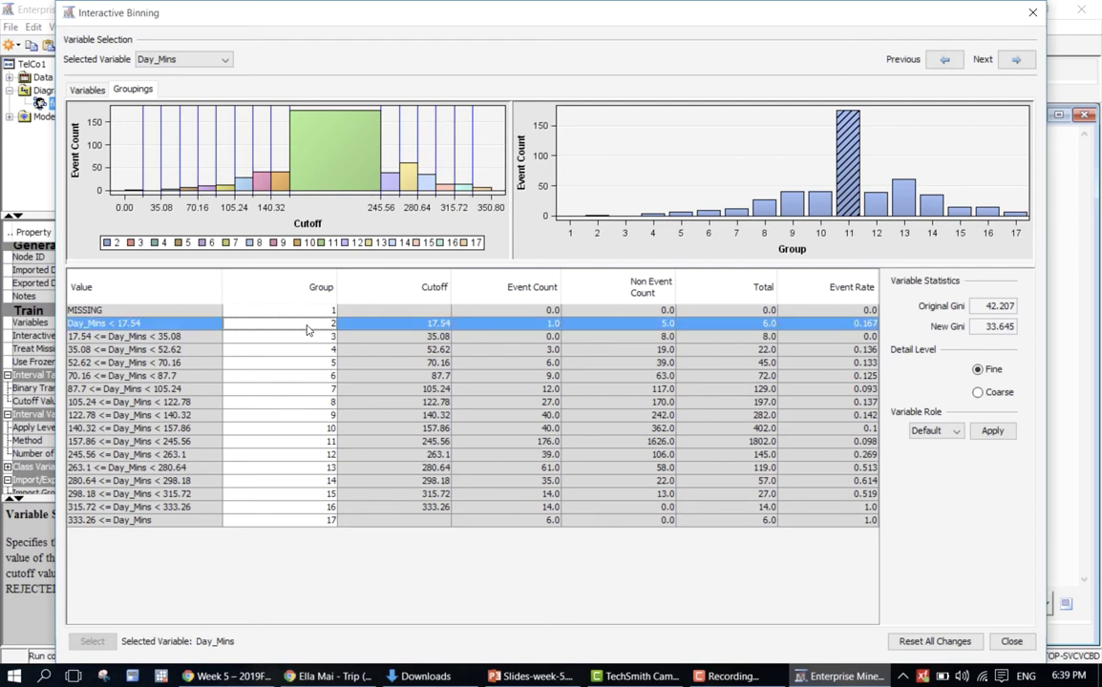
left_click(300, 431, "shift")
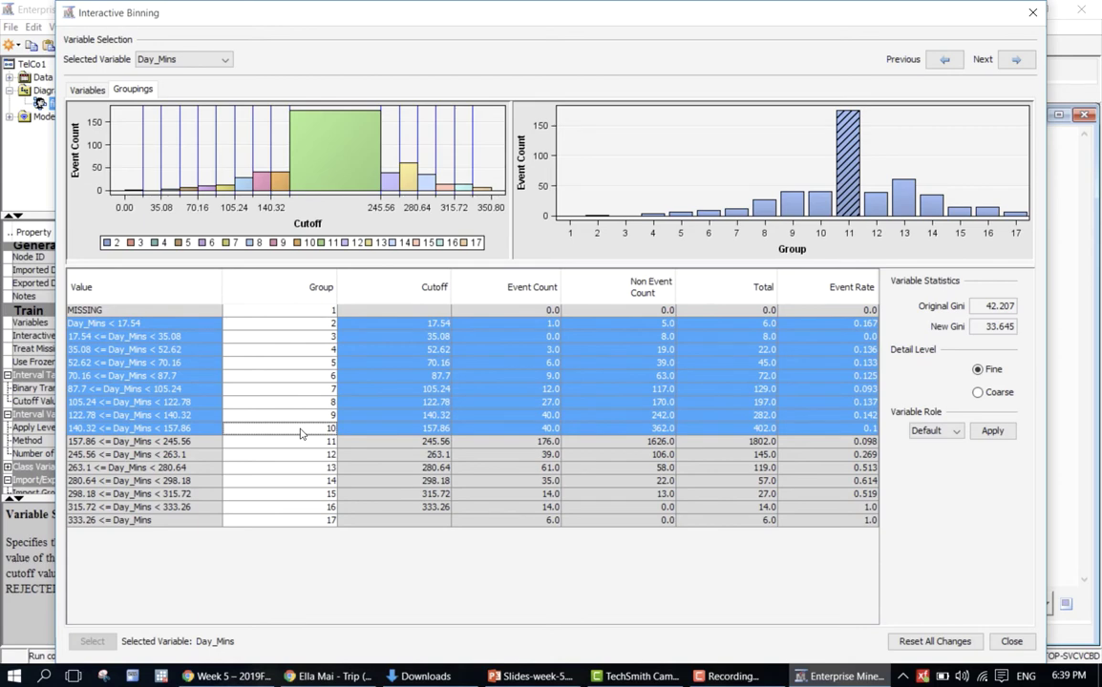
right_click(318, 375)
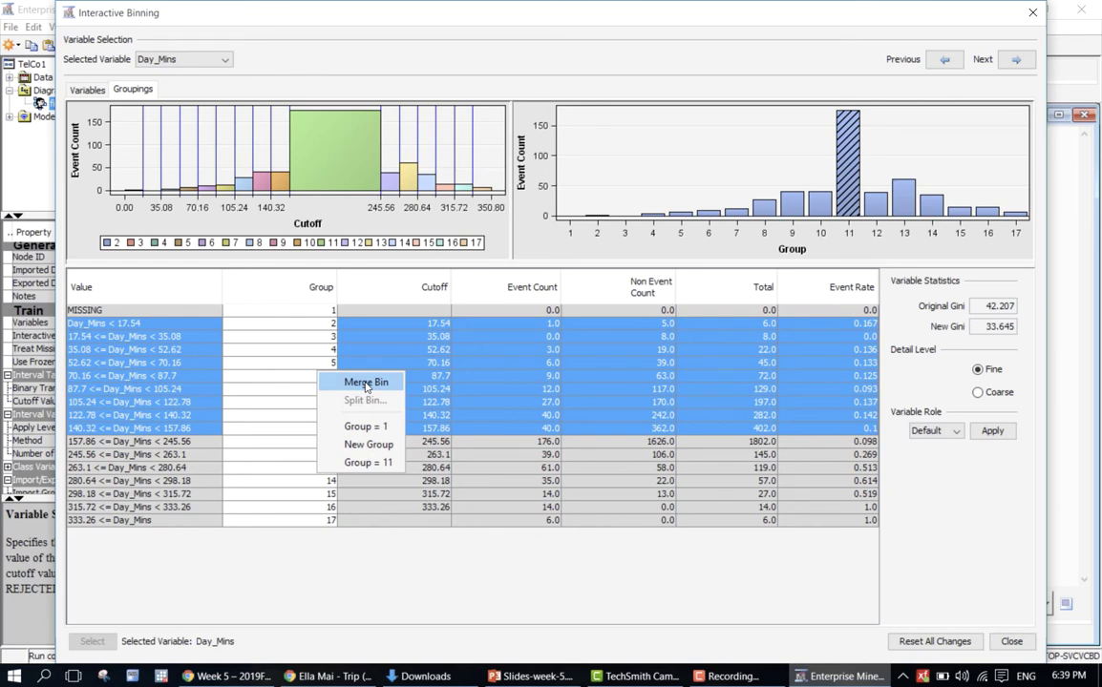
left_click(366, 383)
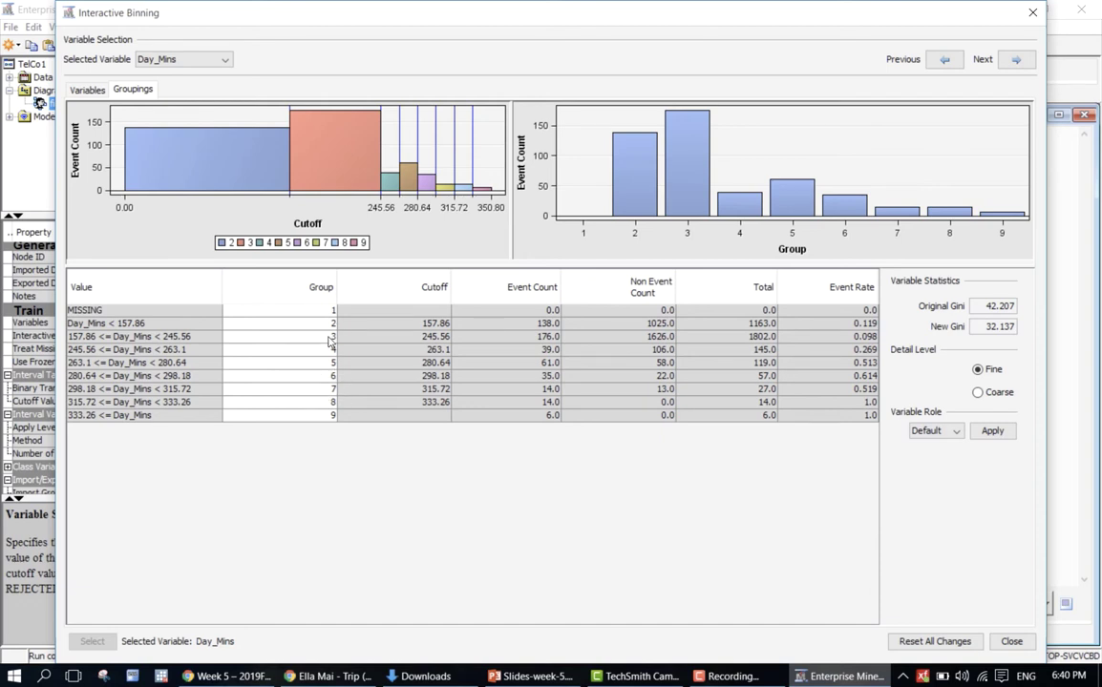
Merge groups 4 through 9, covering Day_Mins of 245.56 and above, into one bin.
left_click(322, 352)
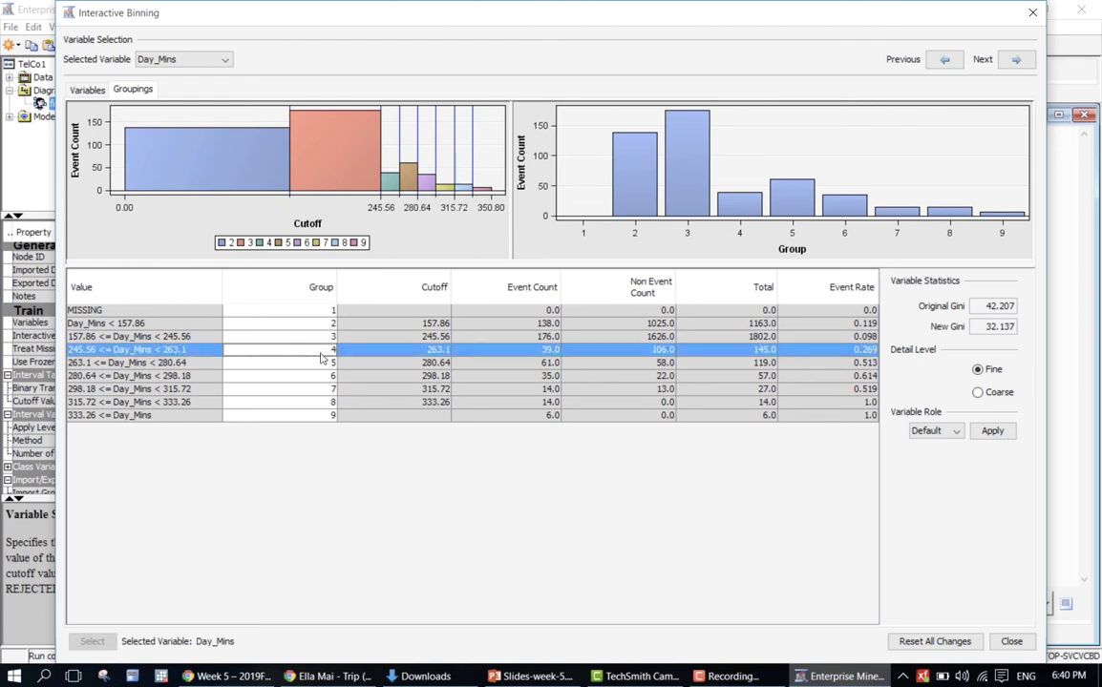
left_click(301, 416, "shift")
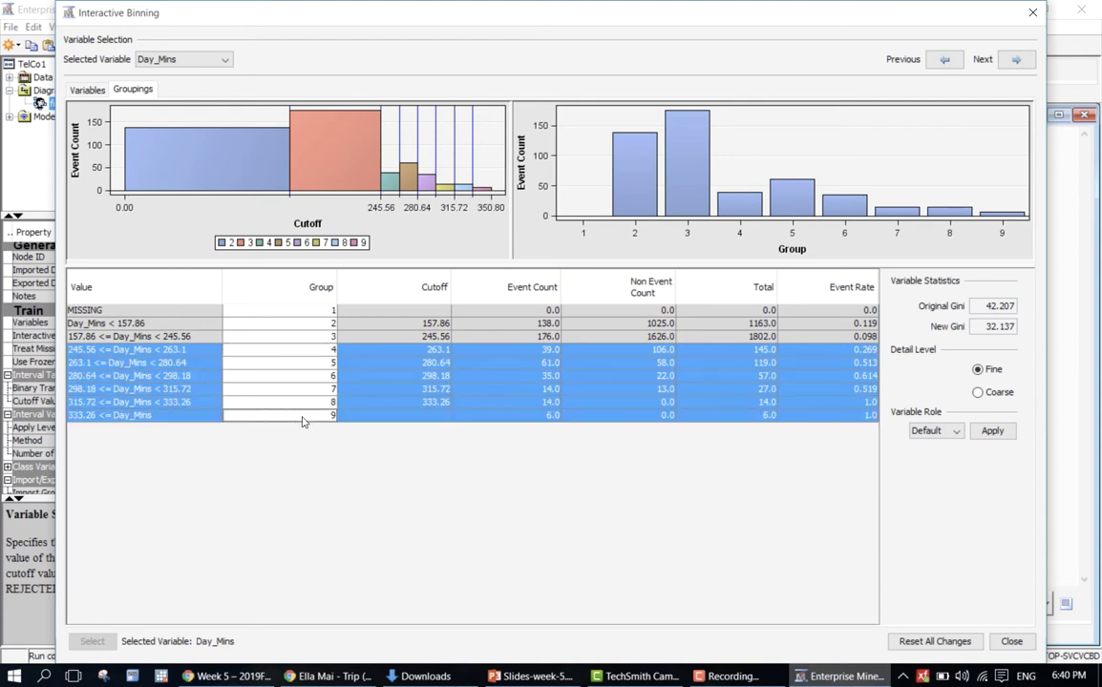
right_click(321, 355)
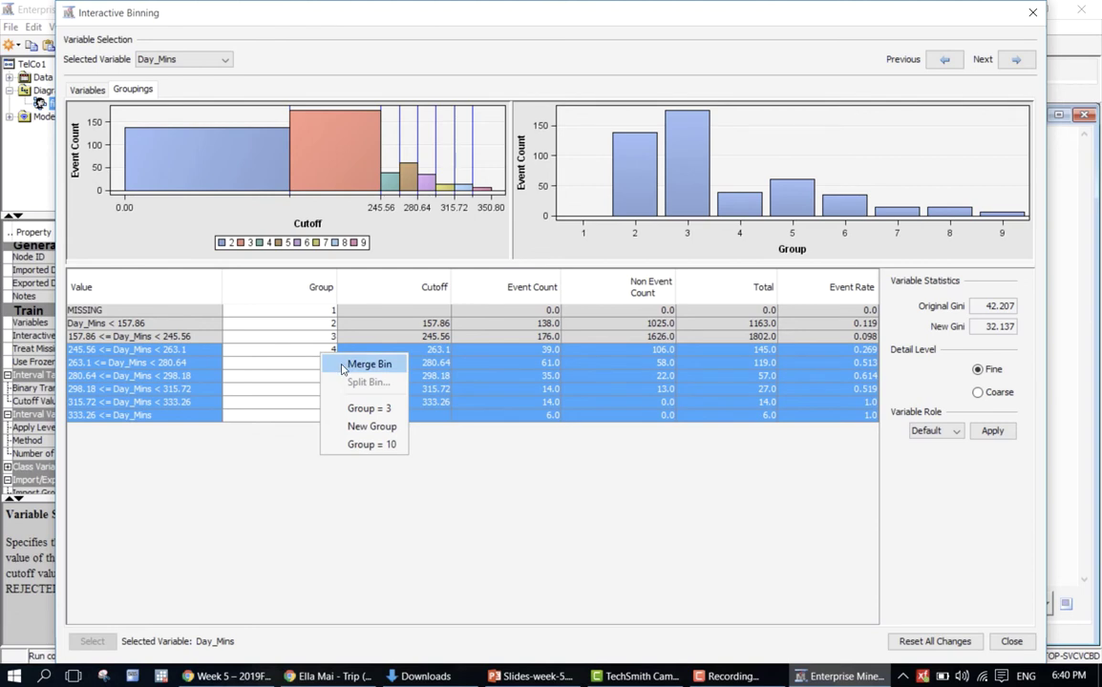
left_click(342, 370)
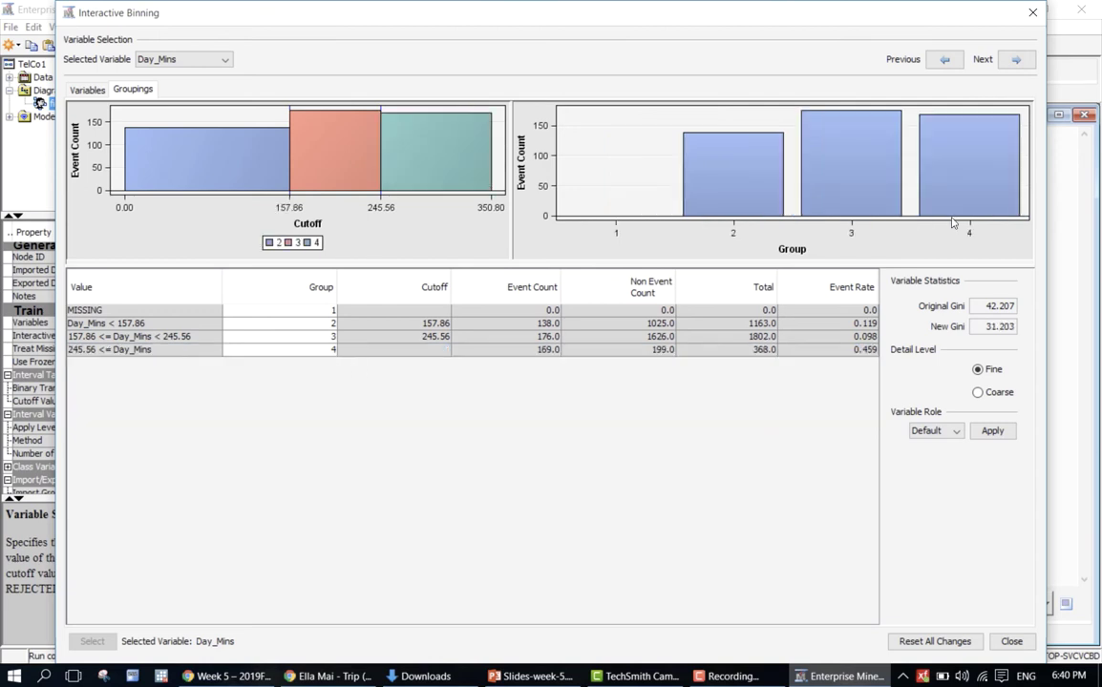
Compare the merged Day_Mins groups in both event count charts and check the variable list.
mouse_move(869, 150)
mouse_move(208, 181)
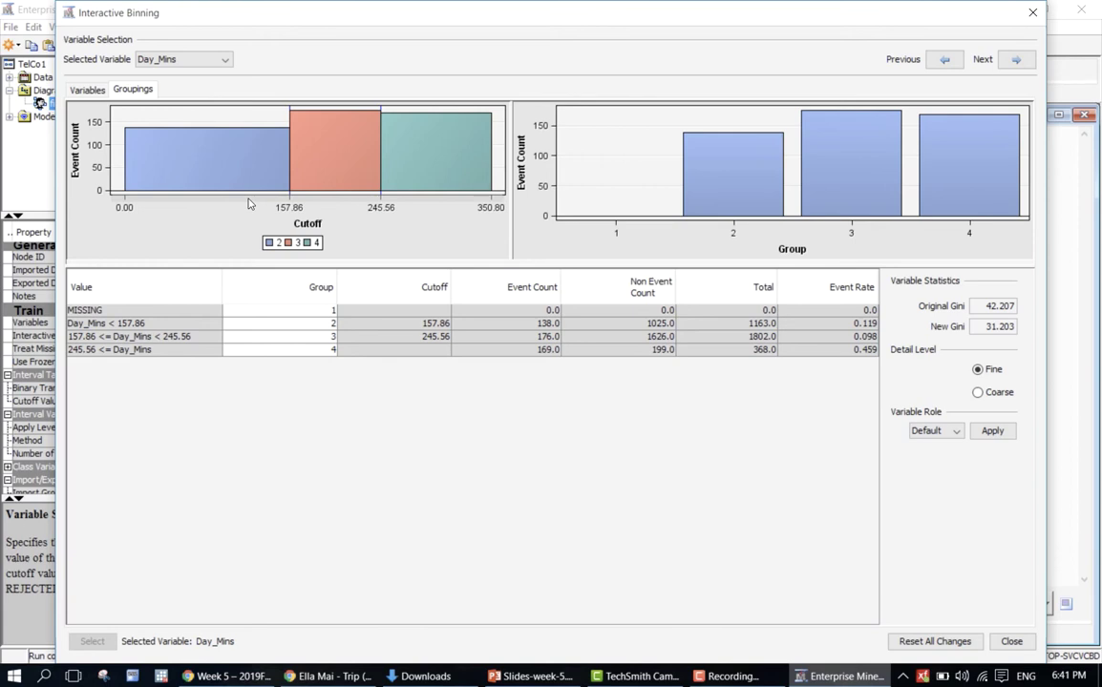
mouse_move(325, 163)
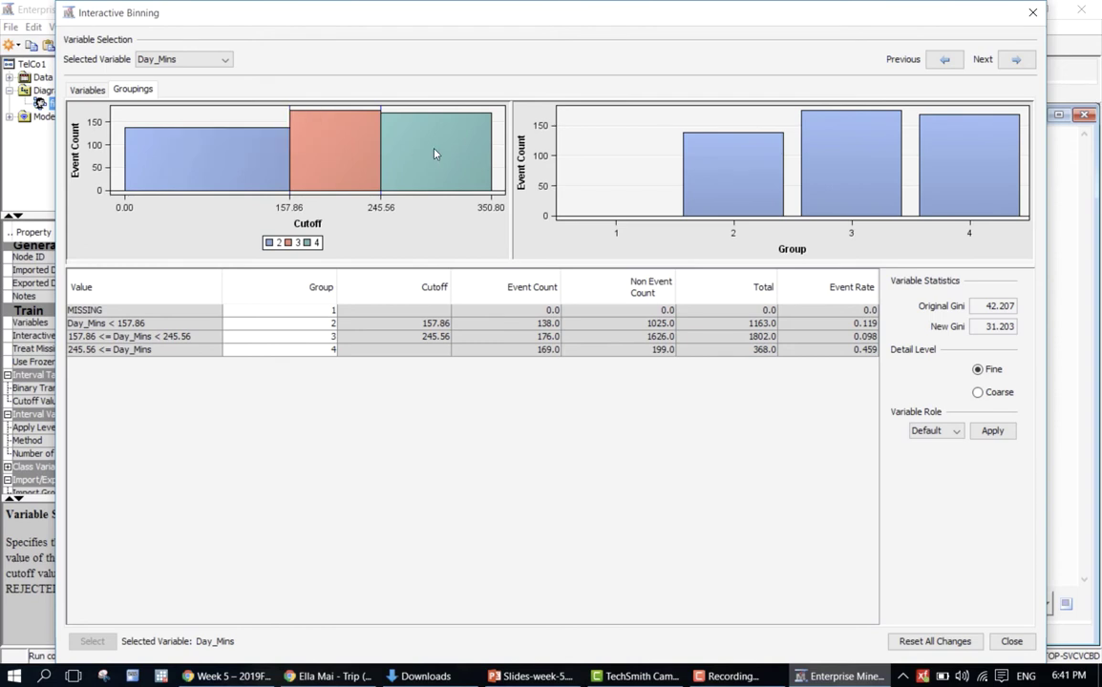
mouse_move(431, 156)
mouse_move(383, 151)
left_click(85, 92)
left_click(118, 90)
Close the interactive binning editor with the changes saved, and rerun the Interactive Binning (2) path.
left_click(1011, 641)
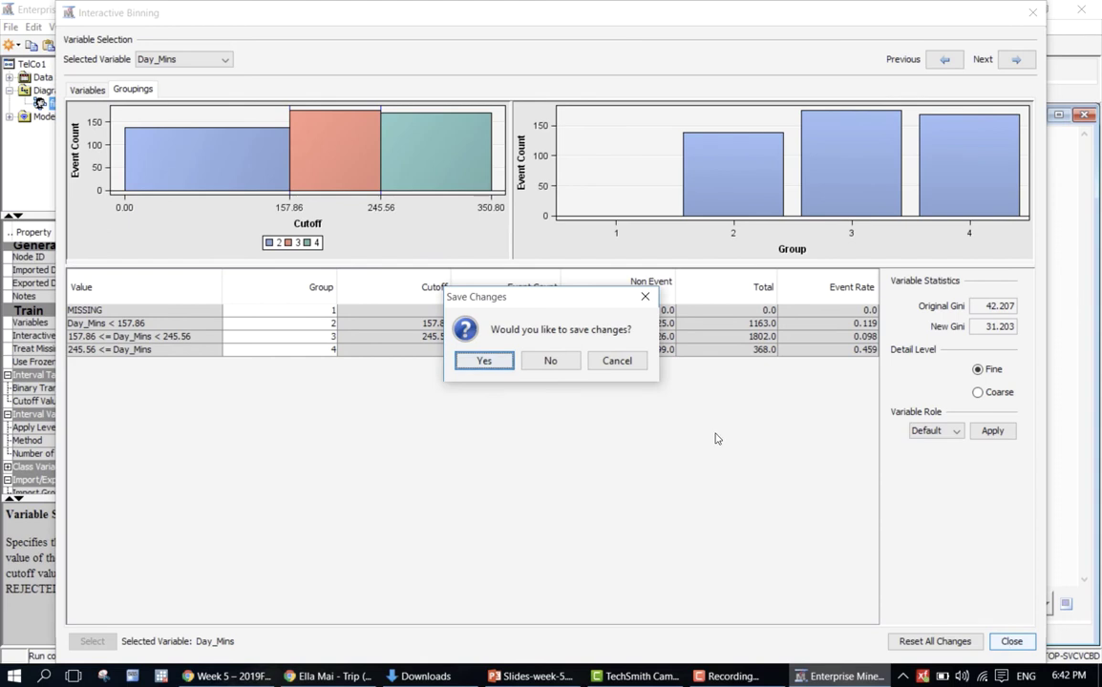
left_click(490, 361)
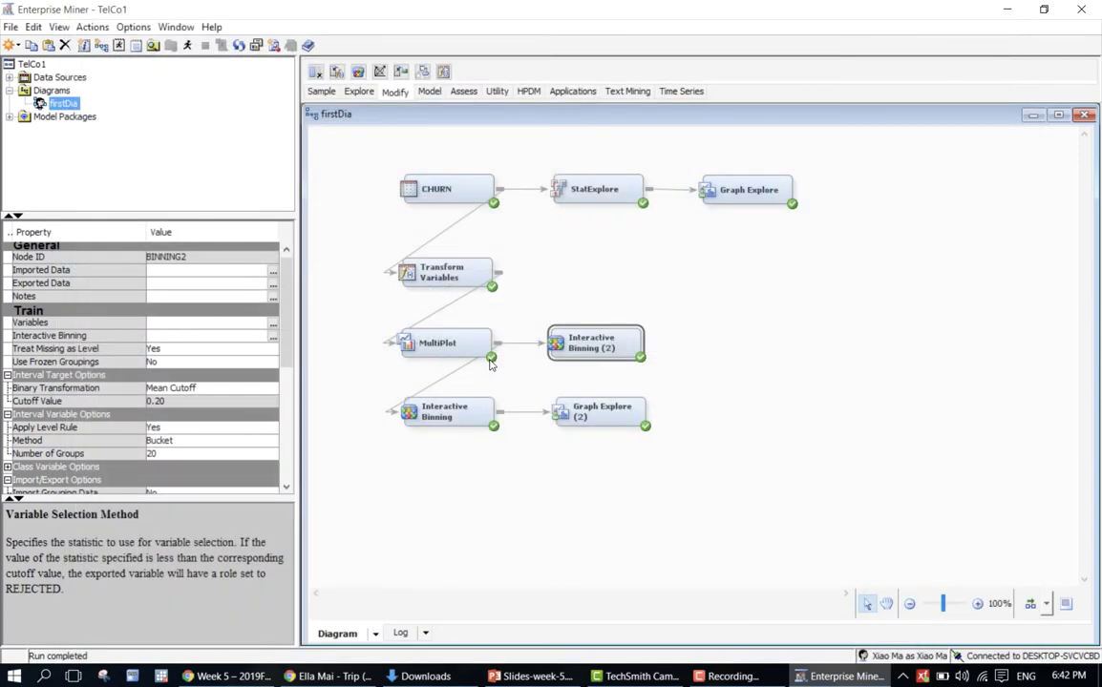
scroll(291, 344, "down", 1)
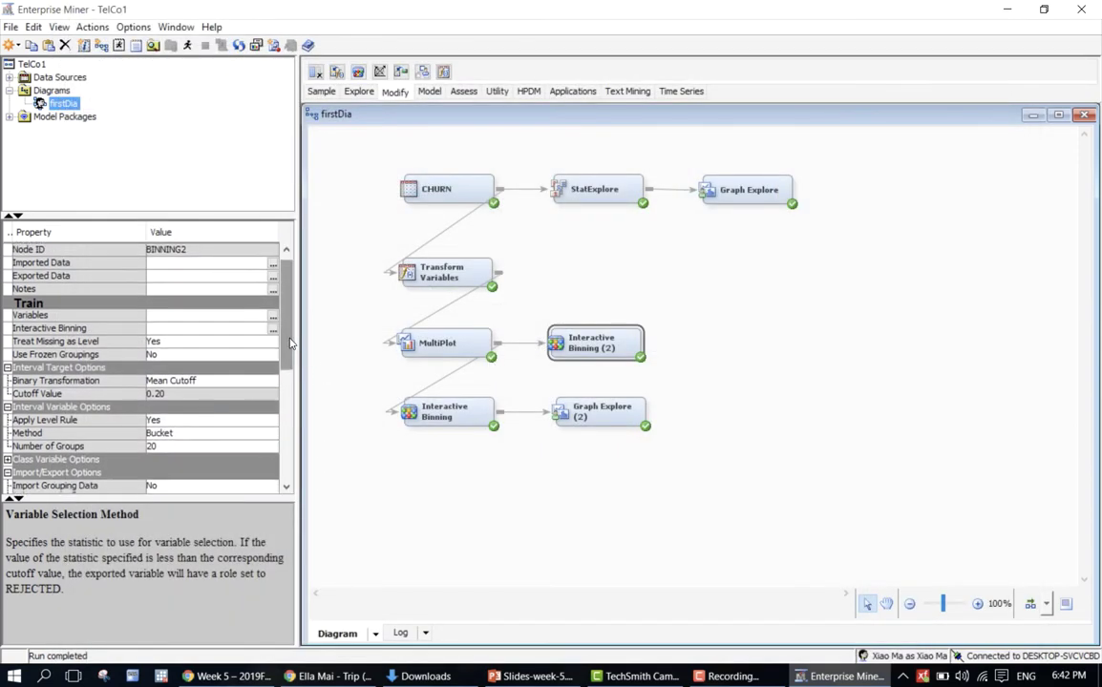
scroll(291, 344, "down", 1)
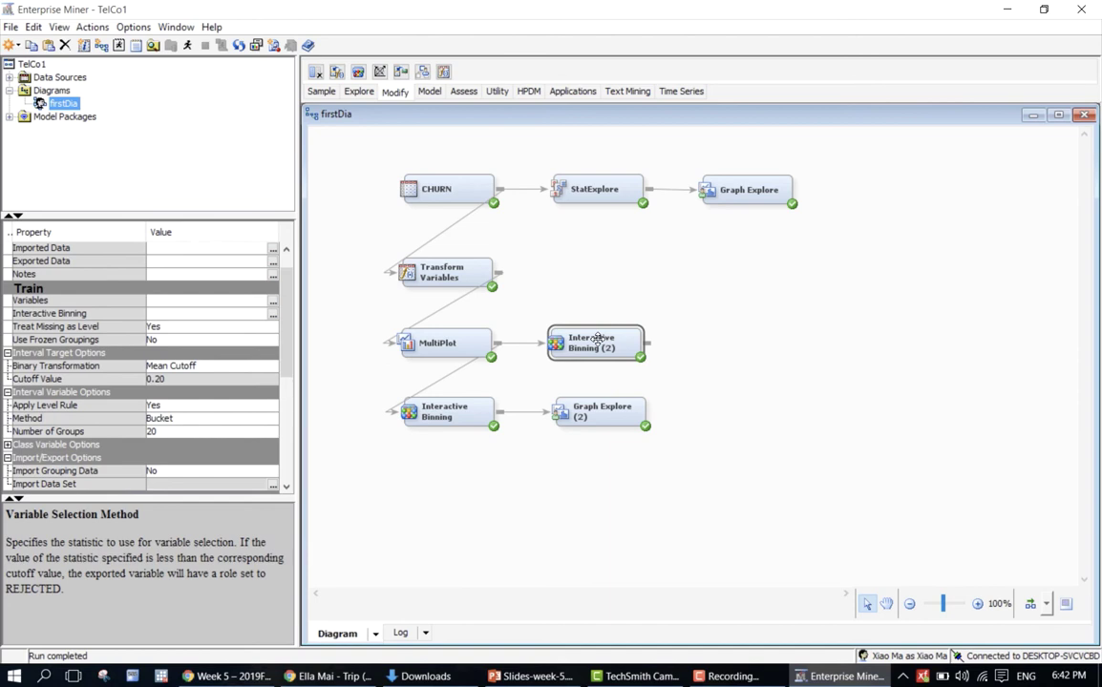
right_click(597, 339)
left_click(619, 396)
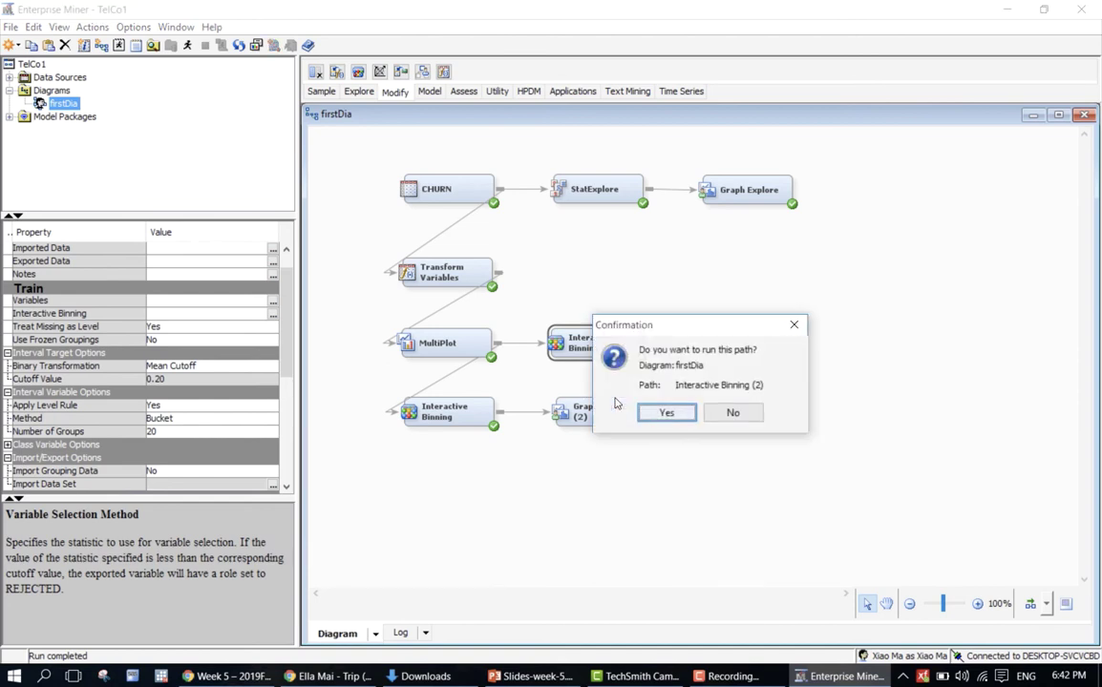
left_click(667, 413)
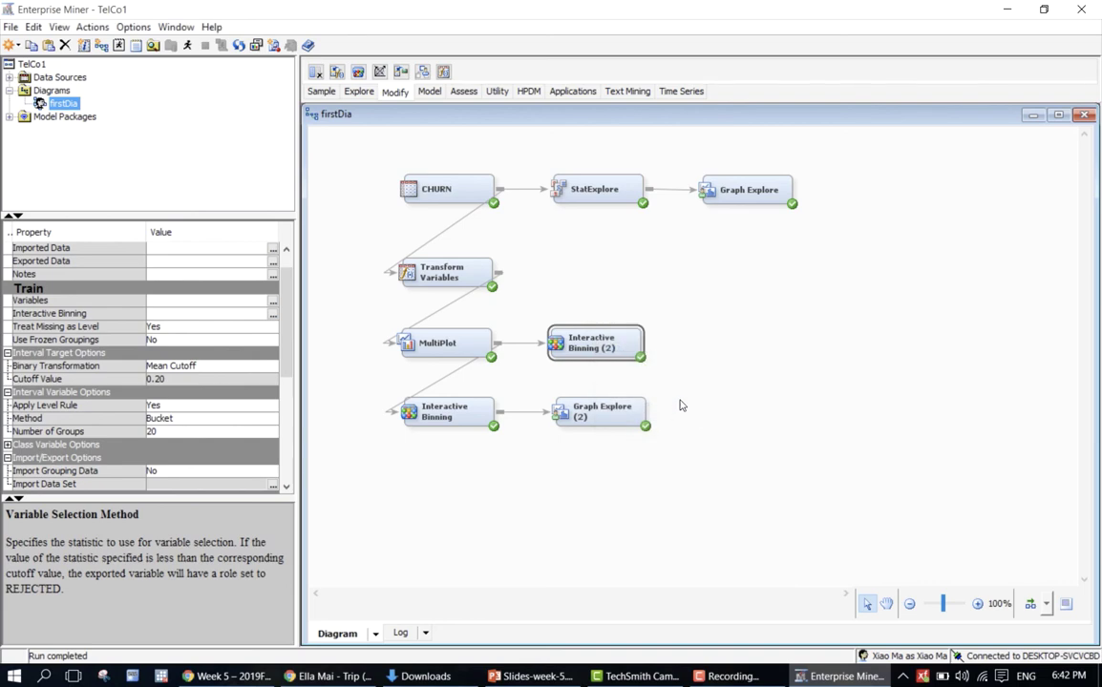
View the Interactive Binning (2) results, check the training output for Day_Mins' group variable, and close the results.
left_click(728, 367)
left_click(623, 344)
right_click(624, 343)
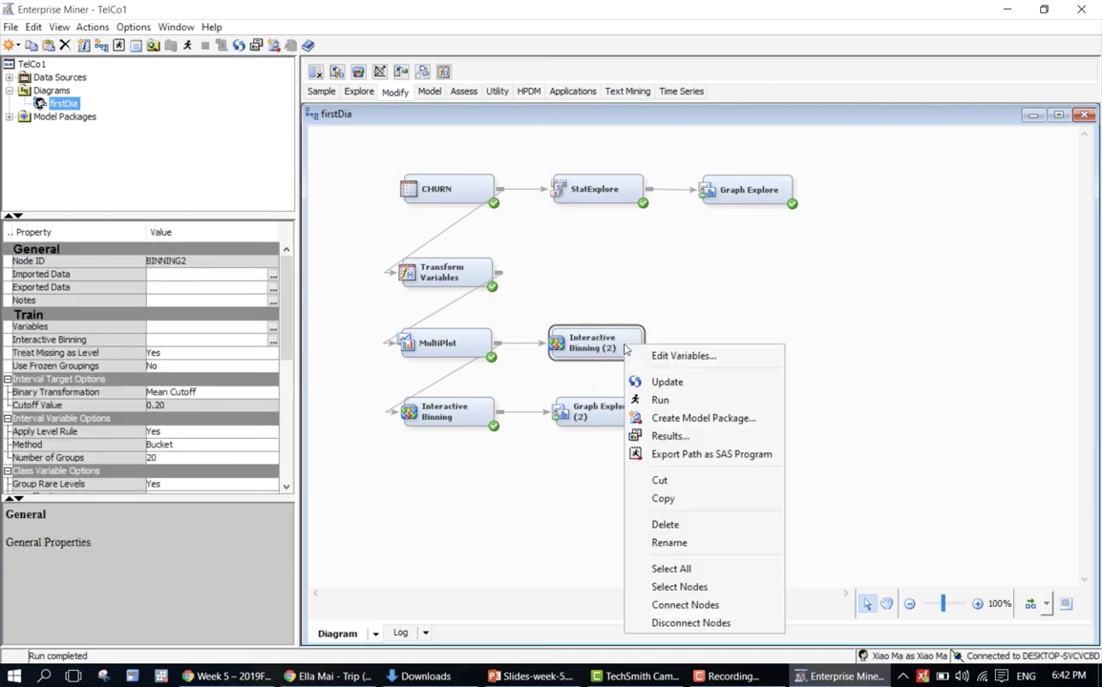
left_click(659, 441)
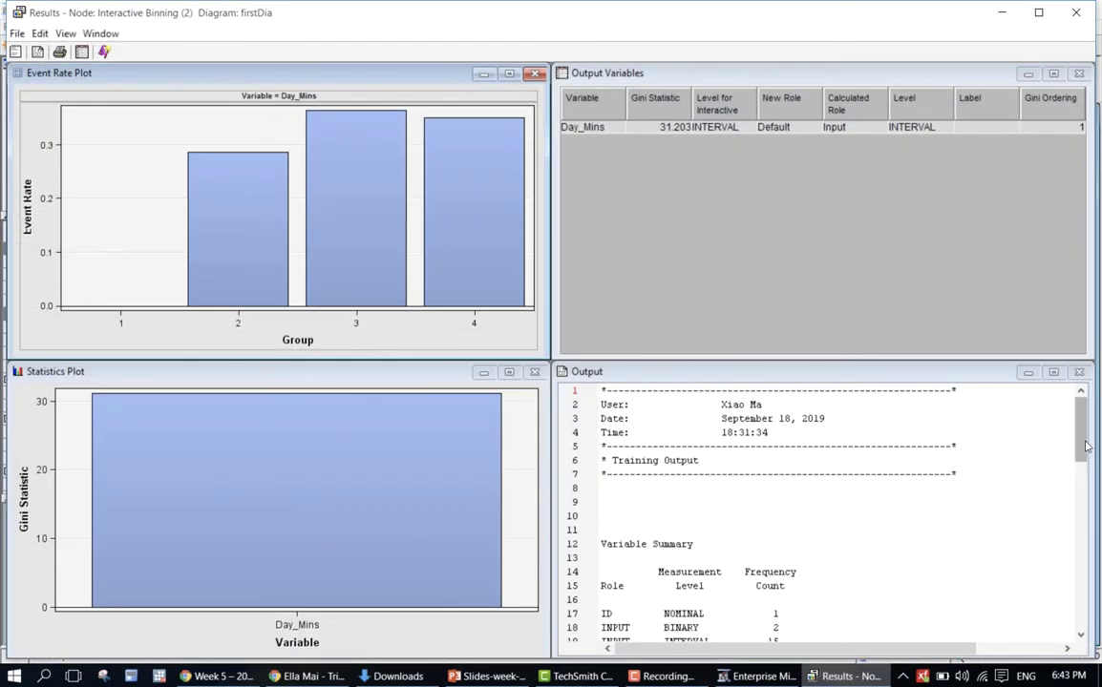
left_click_drag(1080, 430, 1084, 521)
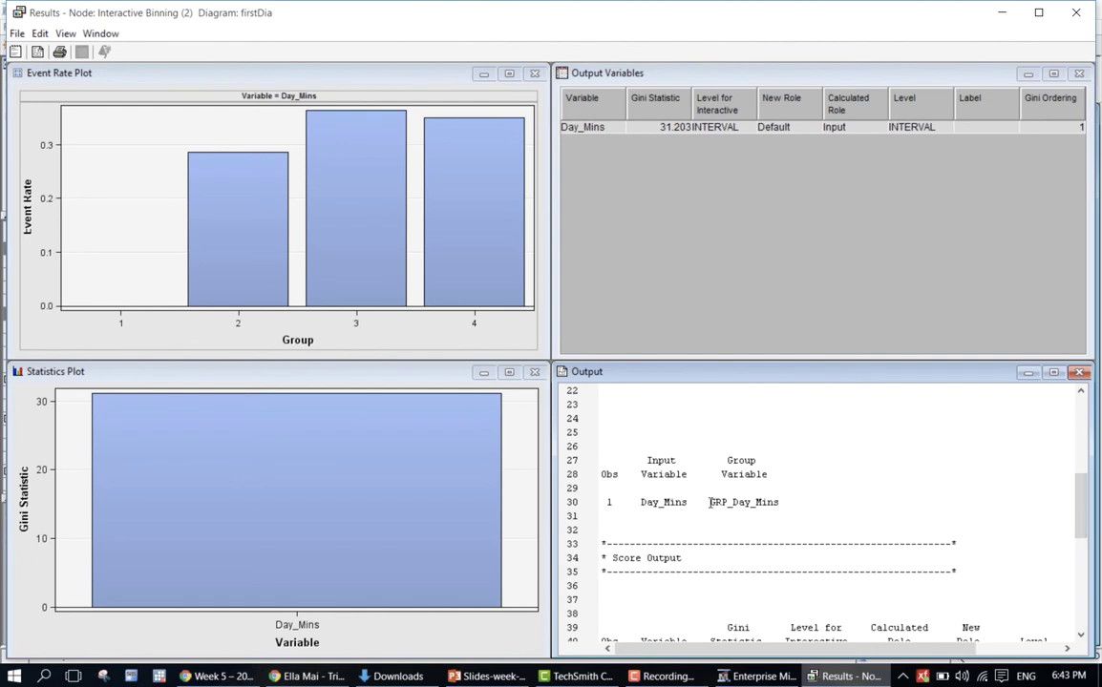
left_click_drag(710, 502, 733, 502)
left_click(1076, 12)
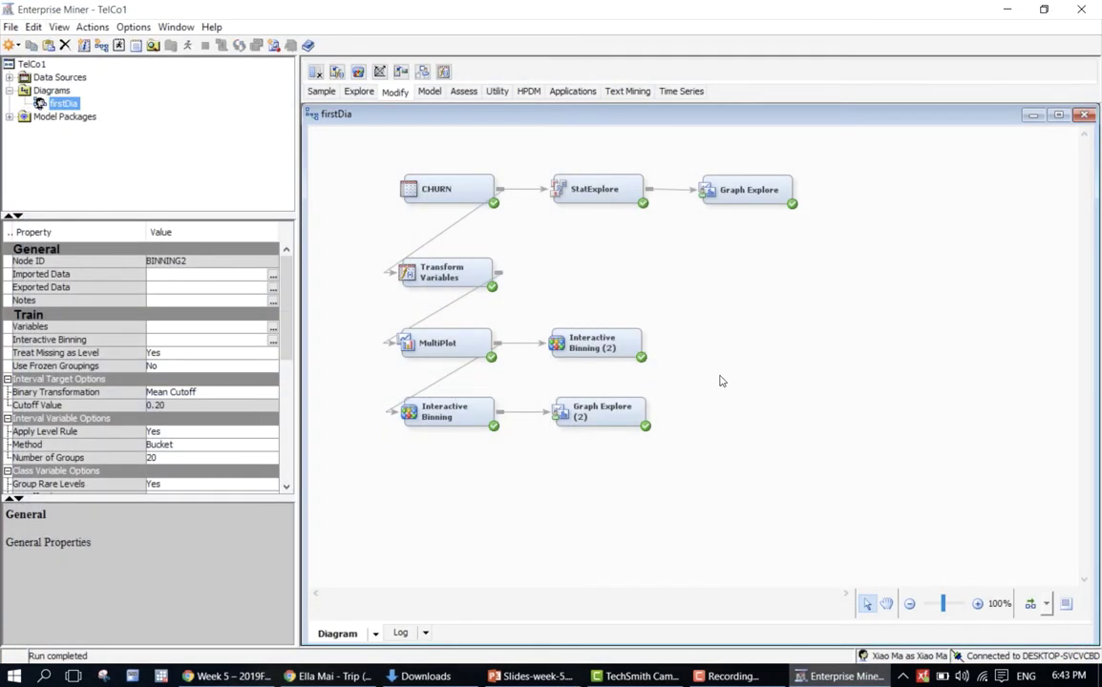
Add a Graph Explore node to firstDia and connect it after Interactive Binning (2).
left_click(721, 381)
left_click(359, 93)
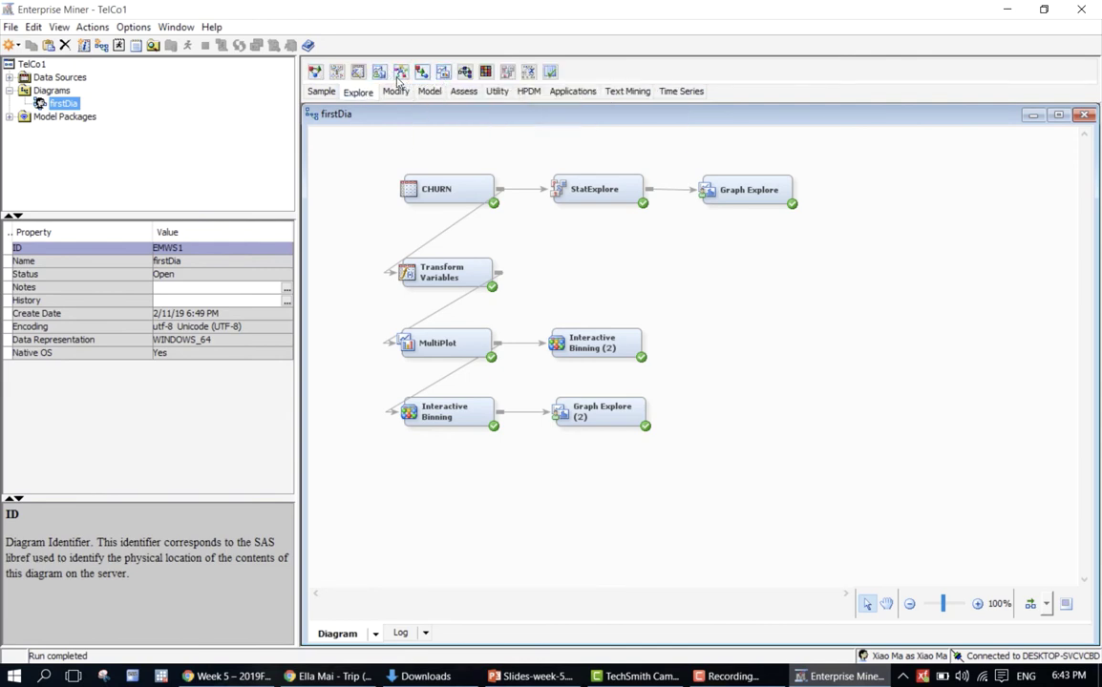
left_click_drag(379, 71, 694, 340)
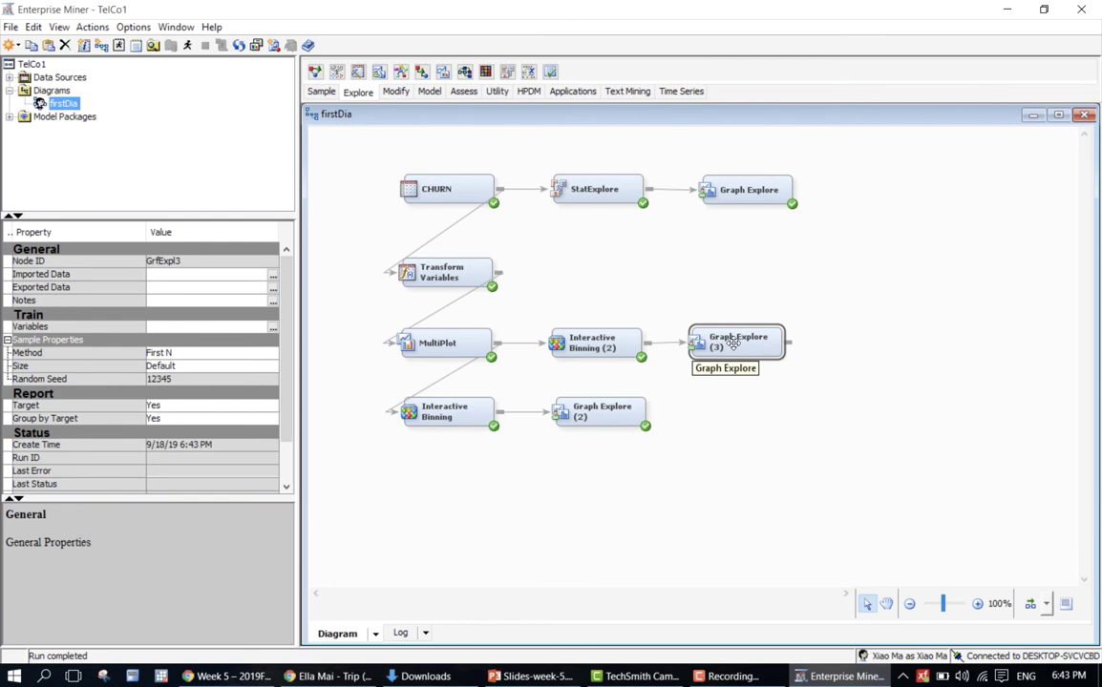
Set the Graph Explore (3) node's sample method to Random and its sample size to Max.
left_click(202, 356)
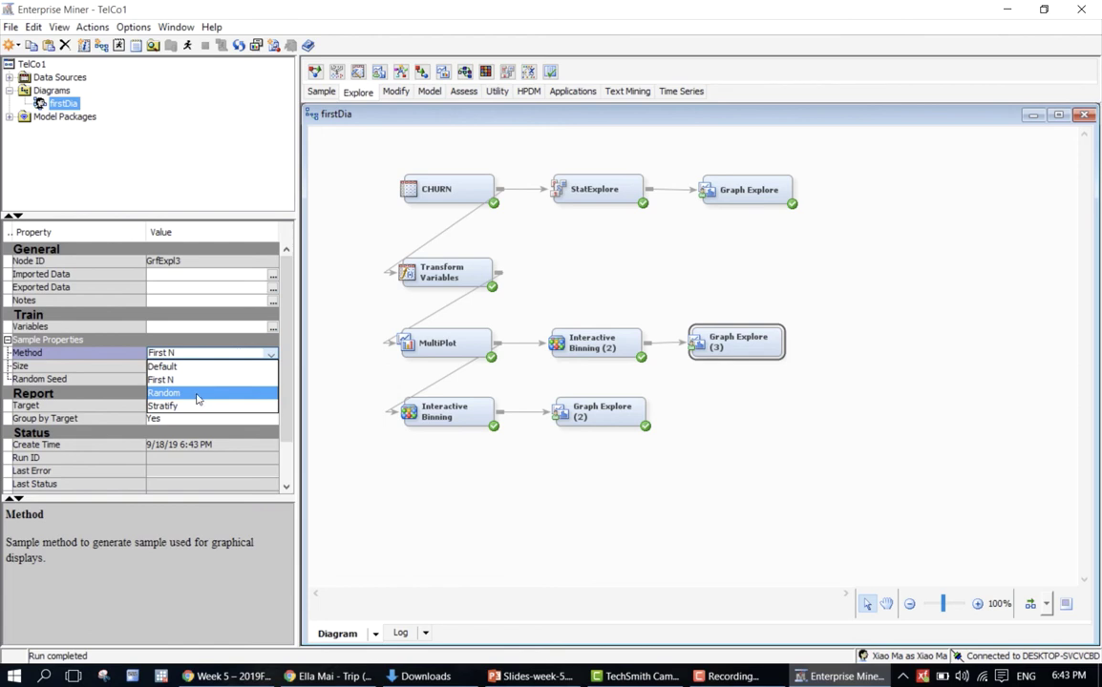
left_click(197, 396)
left_click(192, 366)
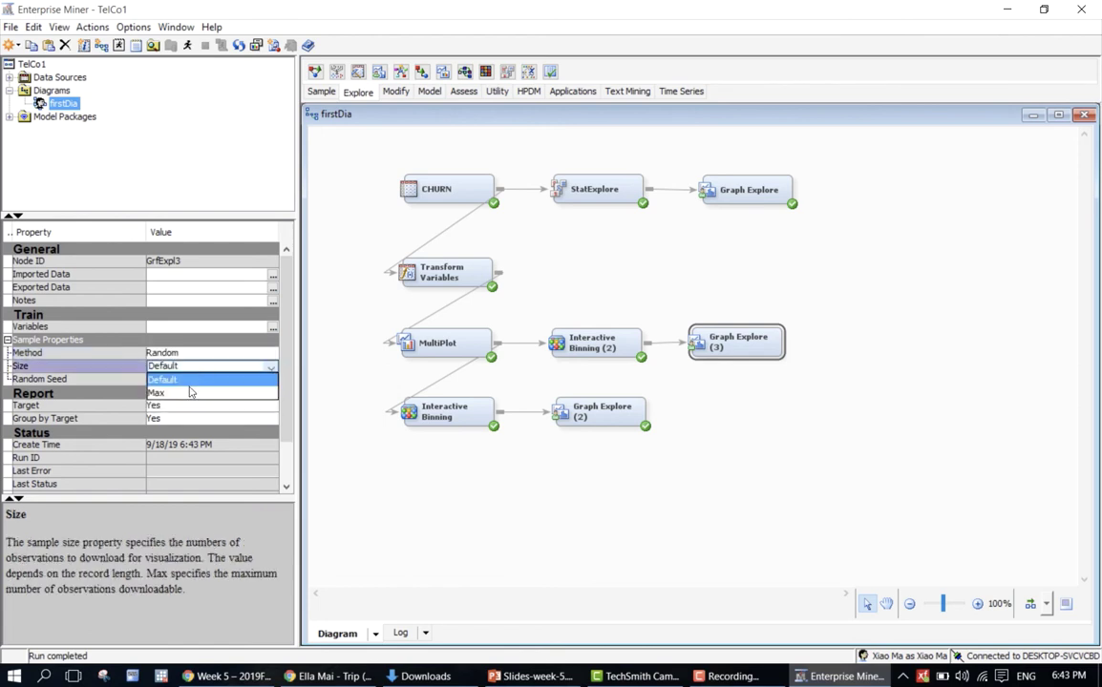
left_click(190, 392)
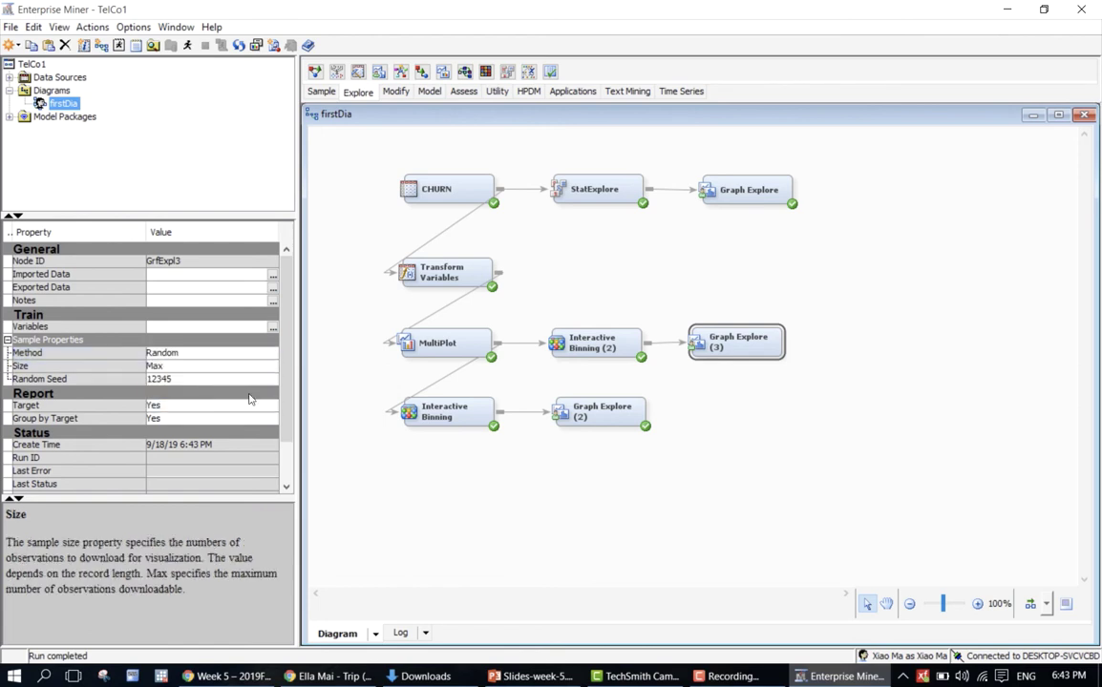
Run the Graph Explore (3) path and dismiss the run status message.
right_click(713, 344)
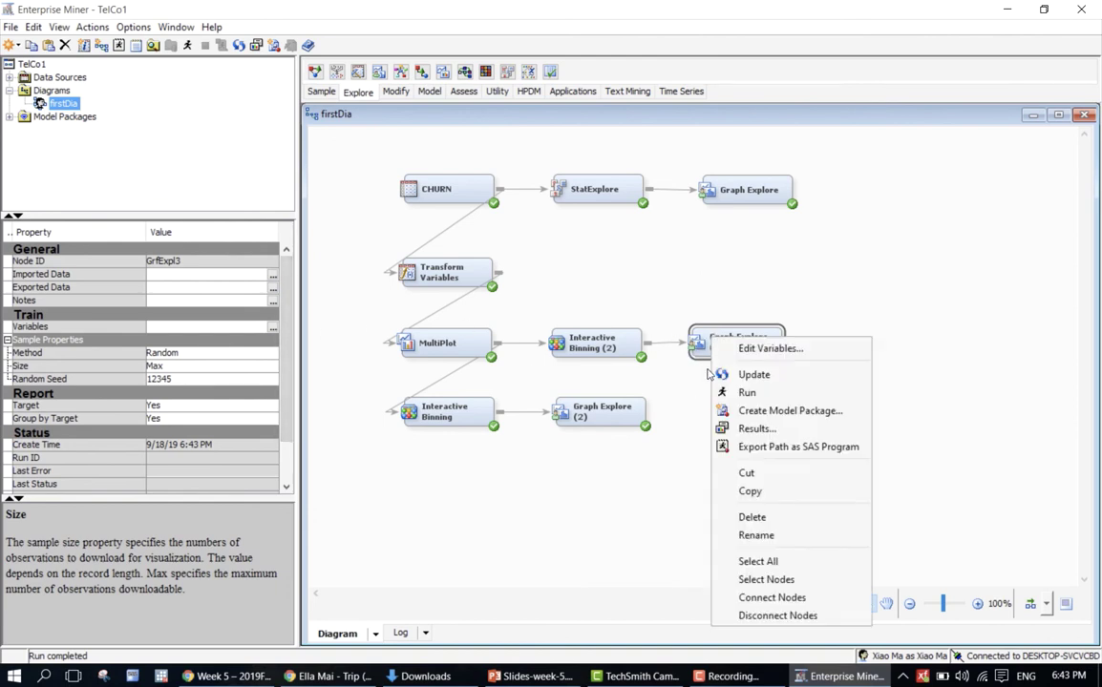
left_click(744, 393)
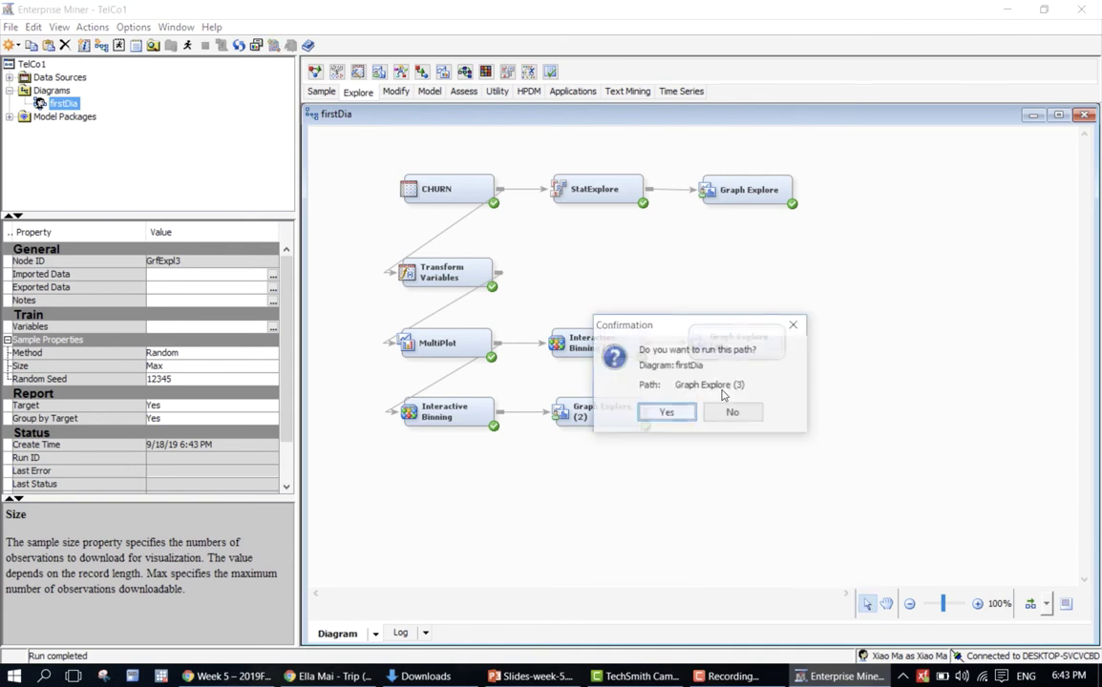
left_click(667, 413)
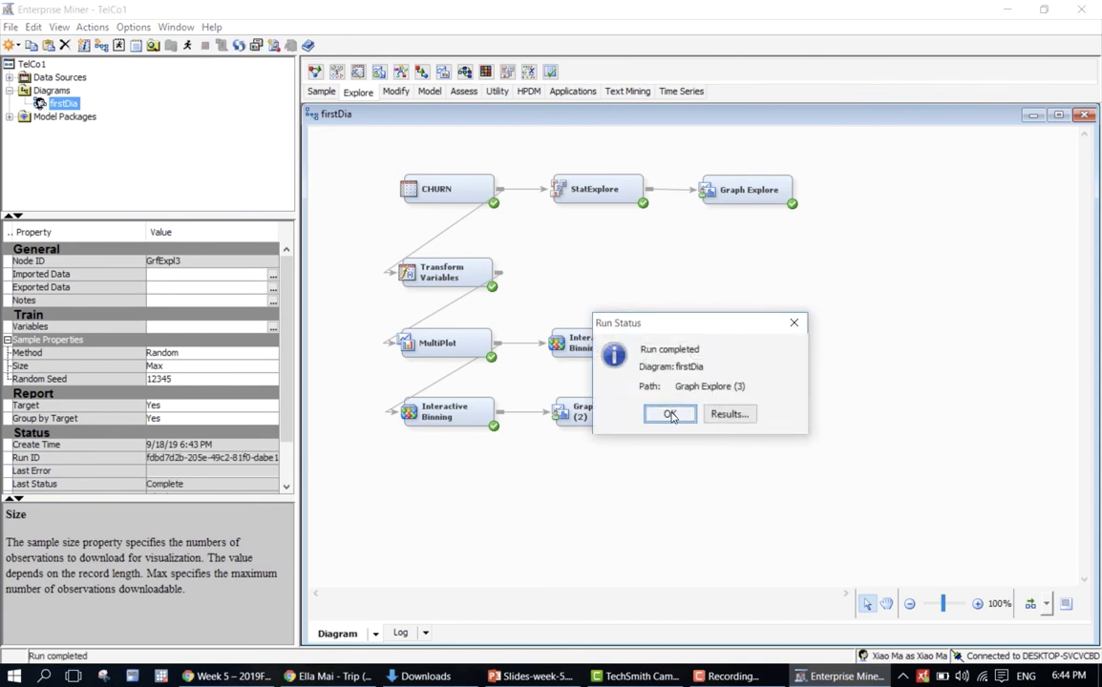
left_click(671, 415)
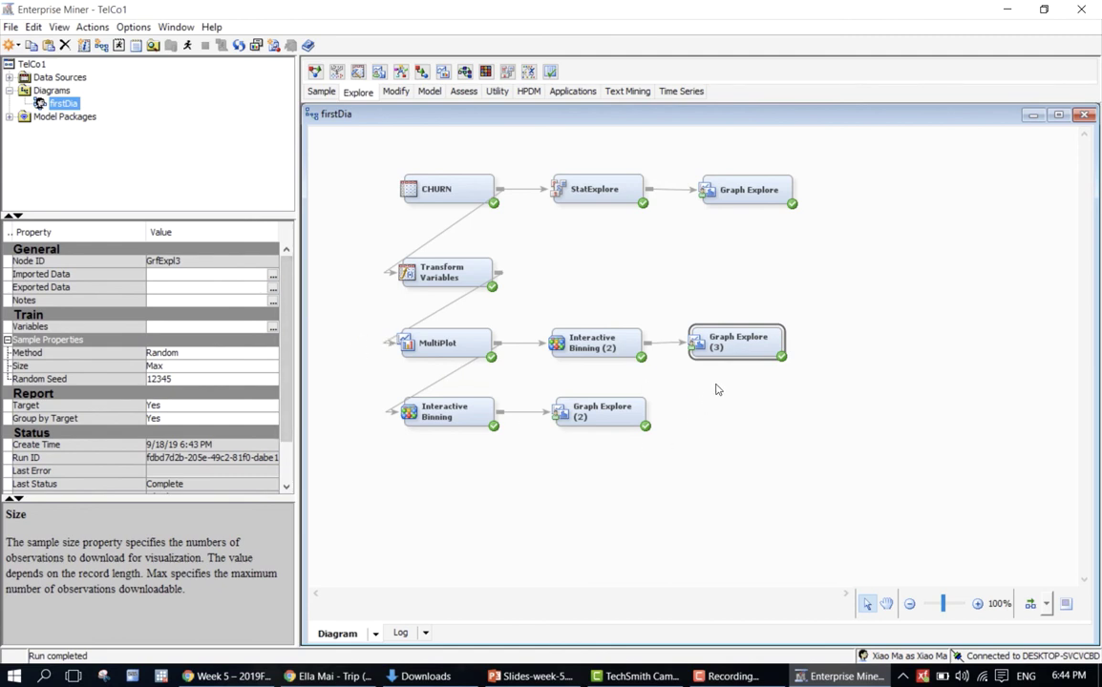
Open the Graph Explore (3) results and start a new plot as a horizontal bar chart.
right_click(737, 339)
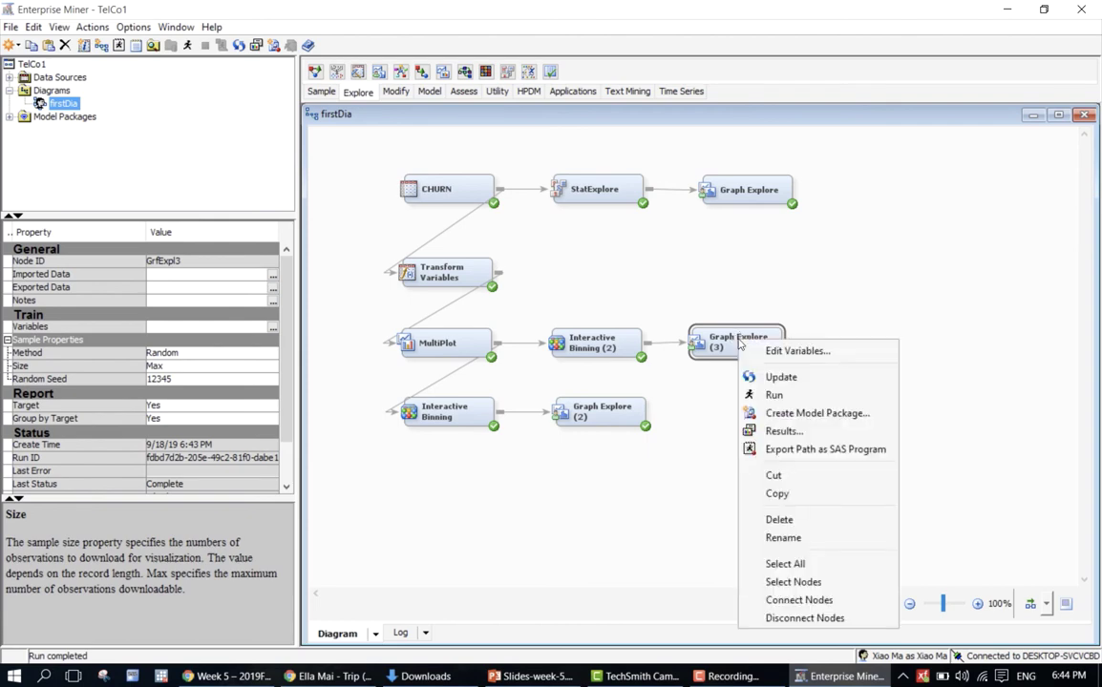
left_click(798, 433)
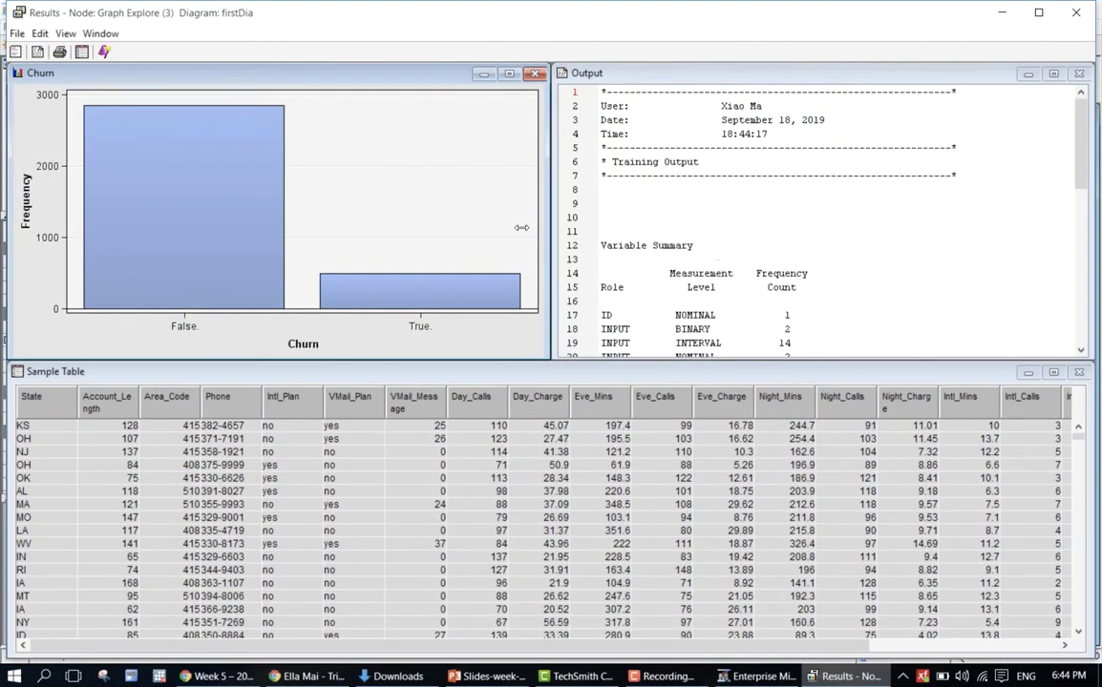
left_click(107, 54)
left_click(103, 51)
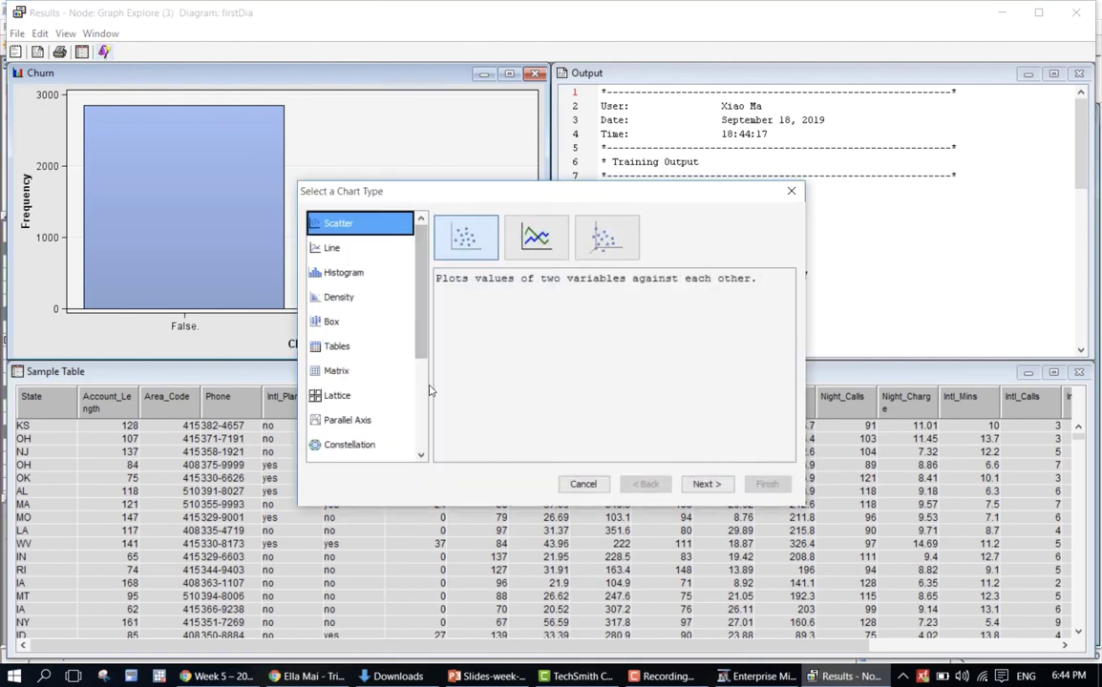
scroll(413, 392, "down", 3)
left_click(352, 353)
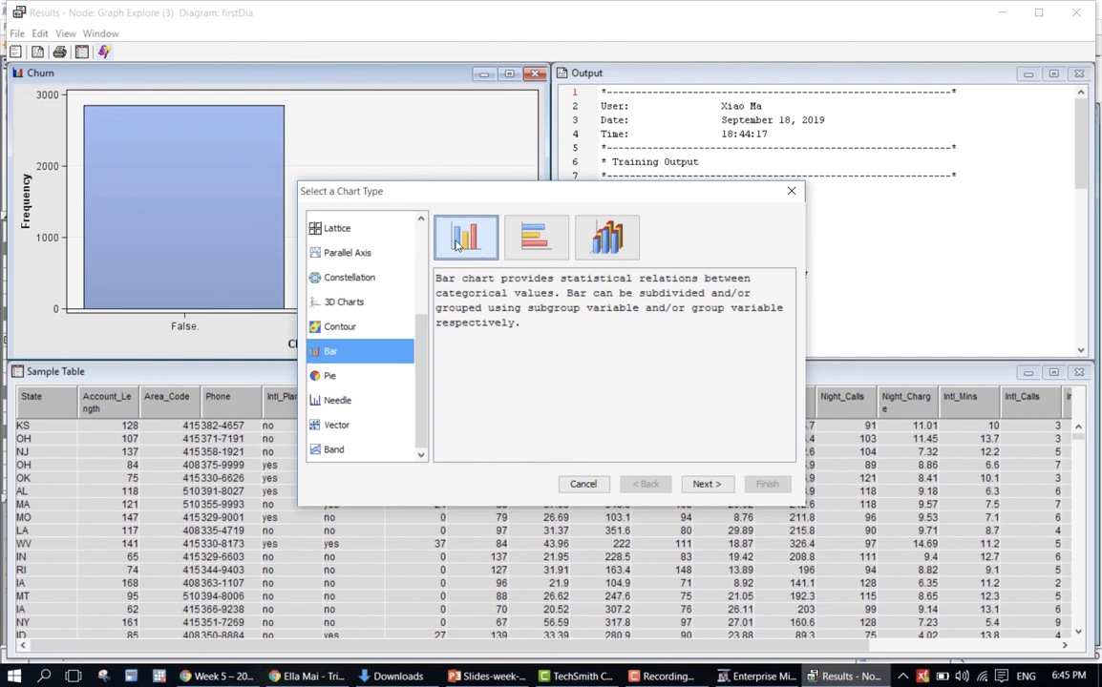
left_click(535, 245)
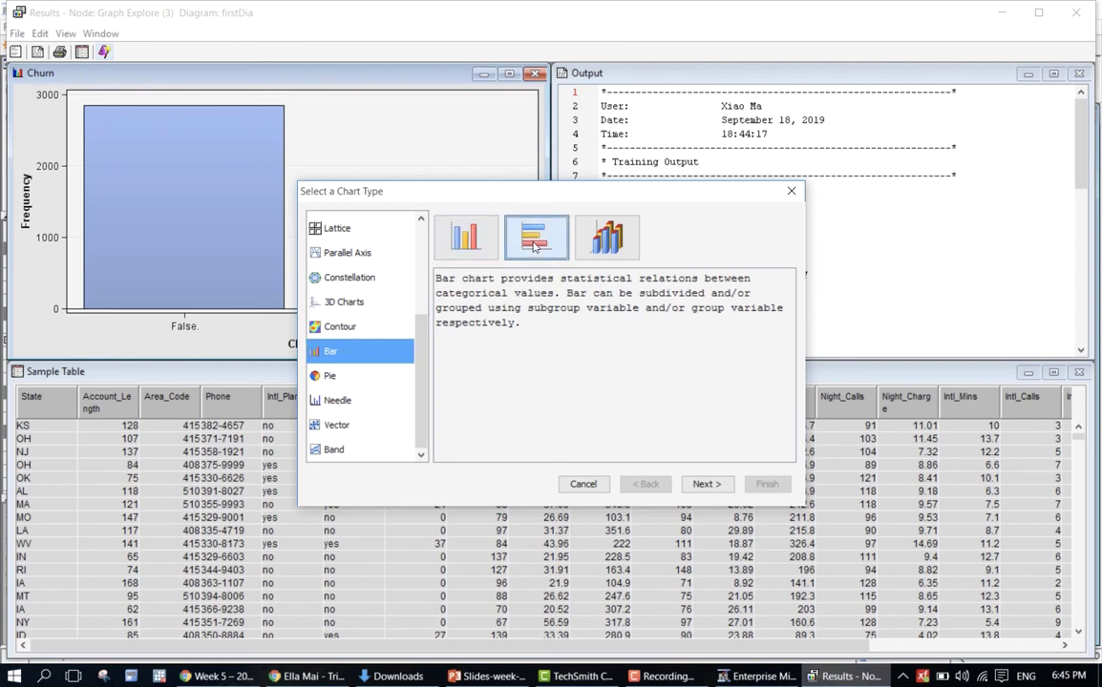
left_click(704, 484)
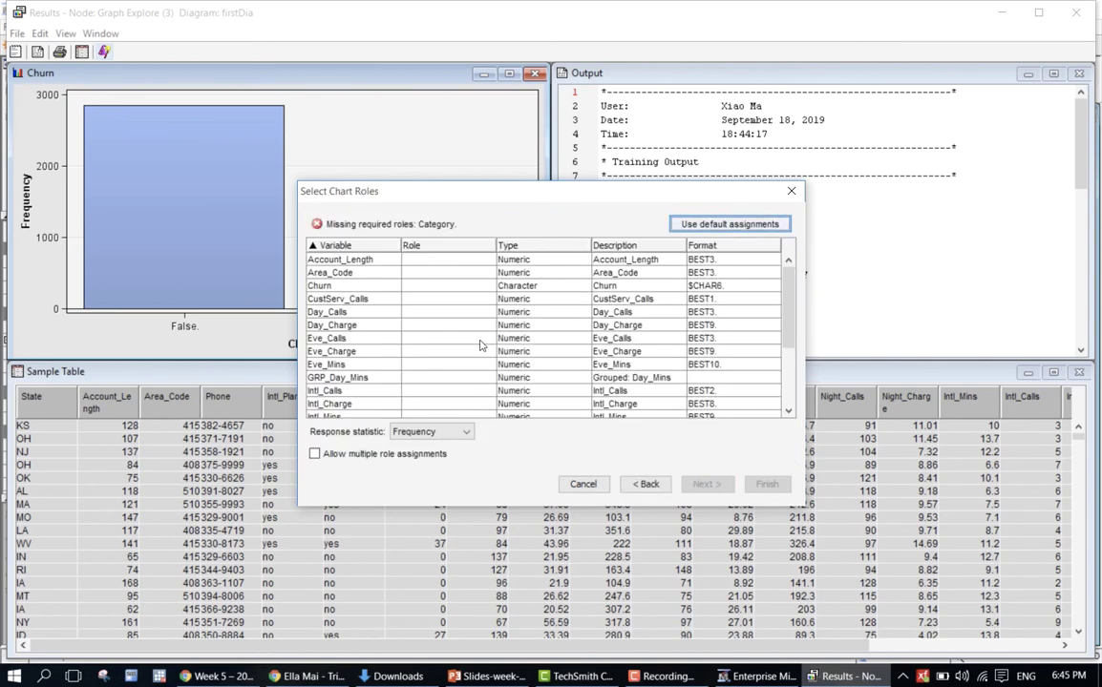
Assign the Group role to GRP_Day_Mins and the Category role to Churn for the bar chart.
left_click_drag(792, 327, 792, 363)
left_click(423, 315)
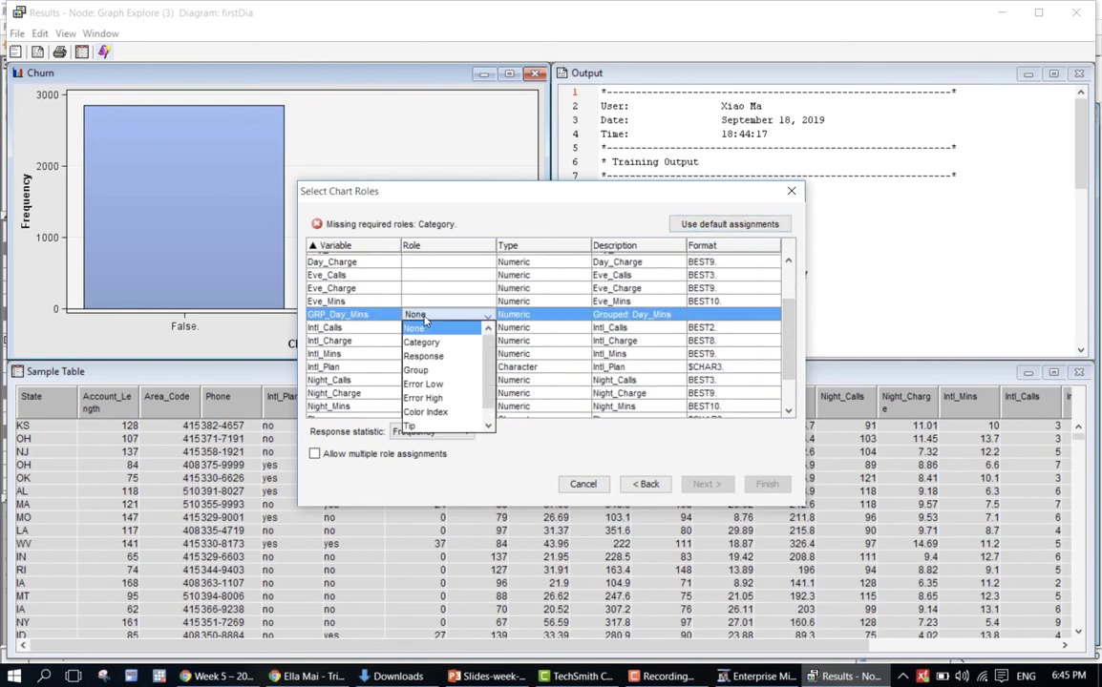
left_click(474, 372)
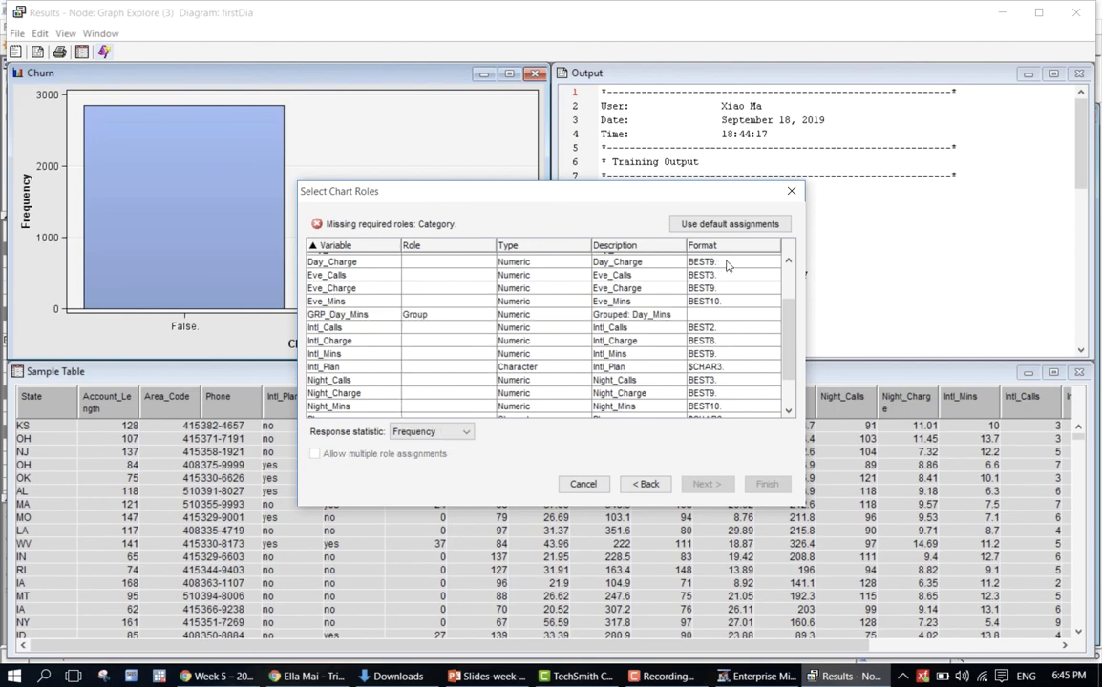
scroll(714, 253, "up", 2)
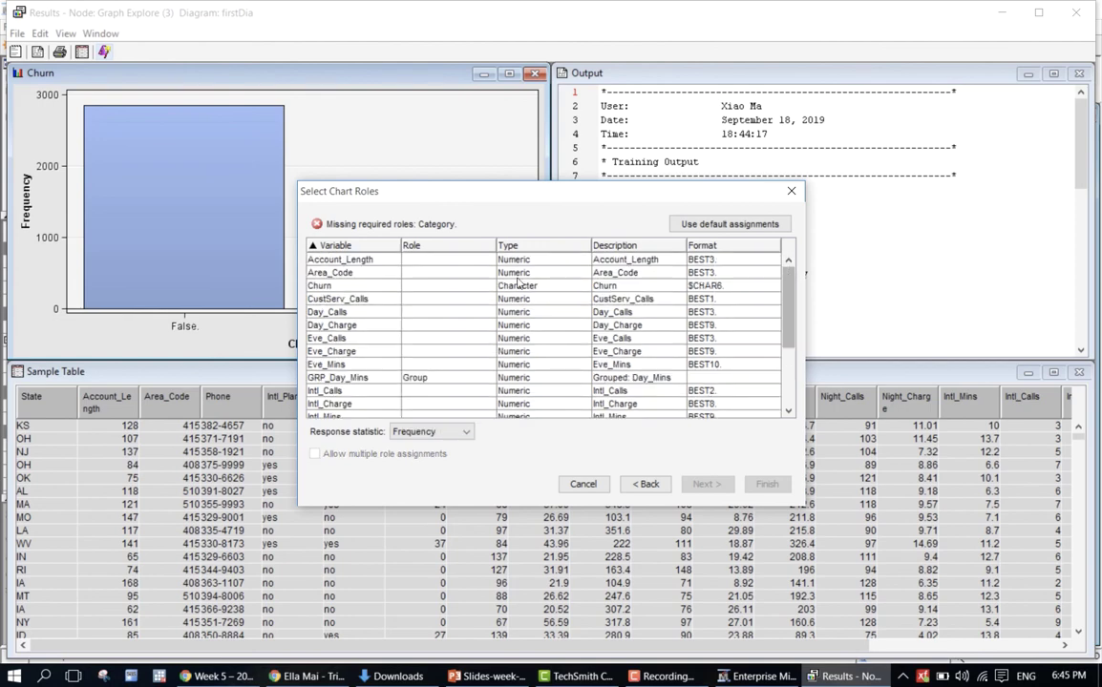
left_click(445, 290)
left_click(445, 292)
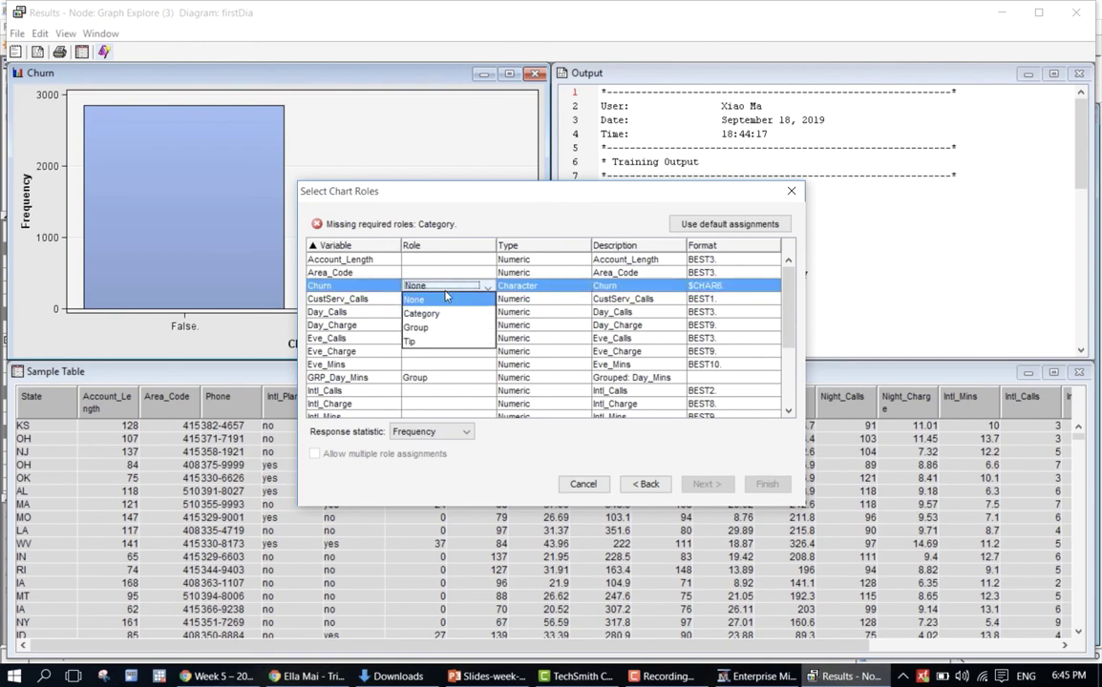
left_click(450, 315)
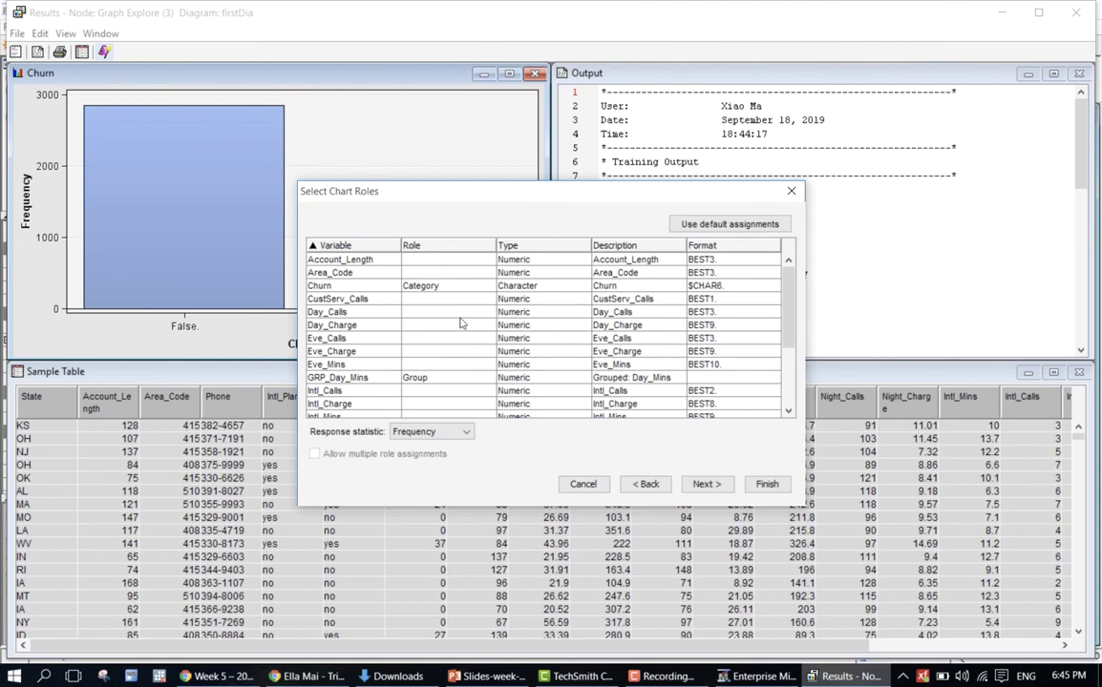
Skip the data filter, title the chart "Barchart of Re-binned Day Mins", and finish it with the default axes.
left_click(704, 484)
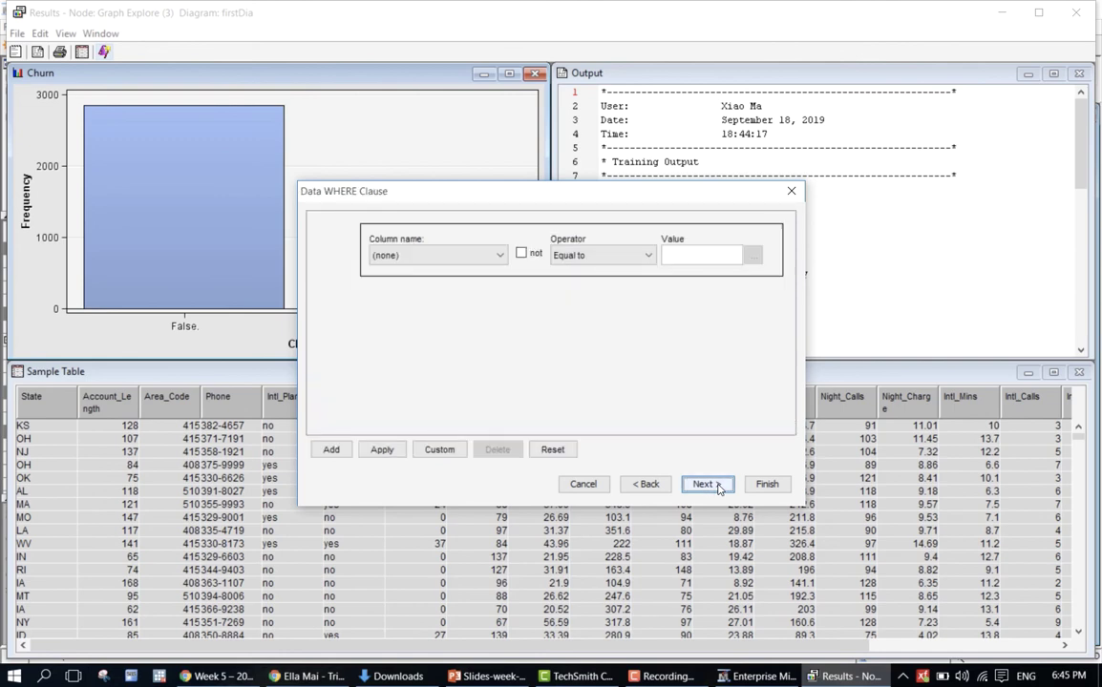
left_click(718, 486)
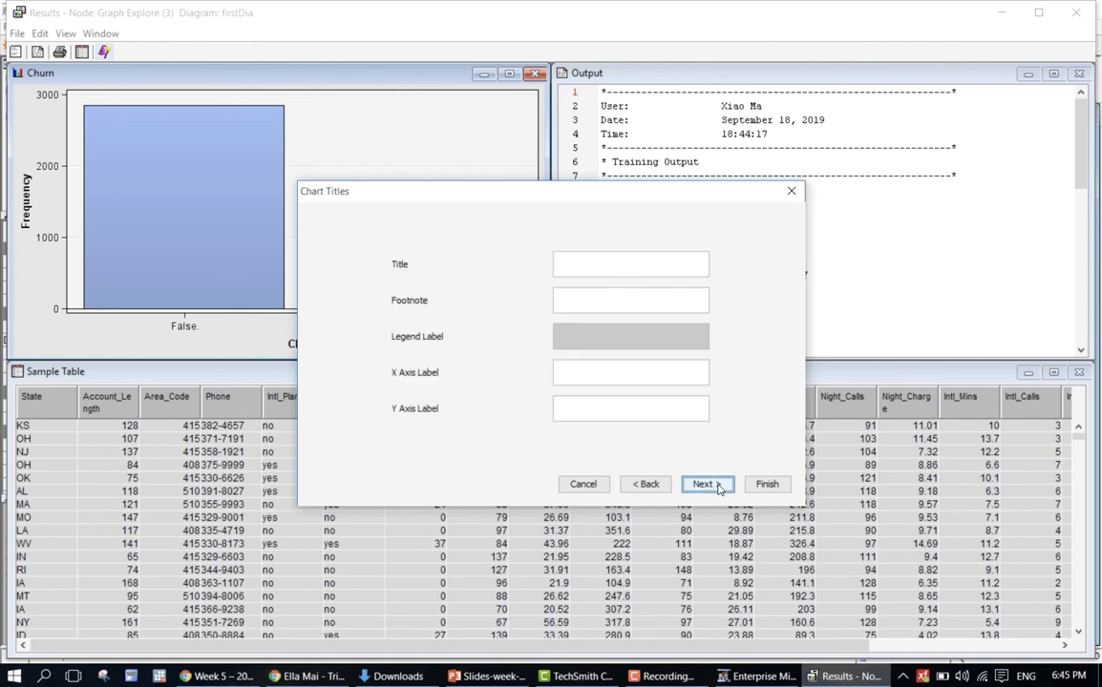
left_click(635, 258)
type("Bar chart of Re-binned ")
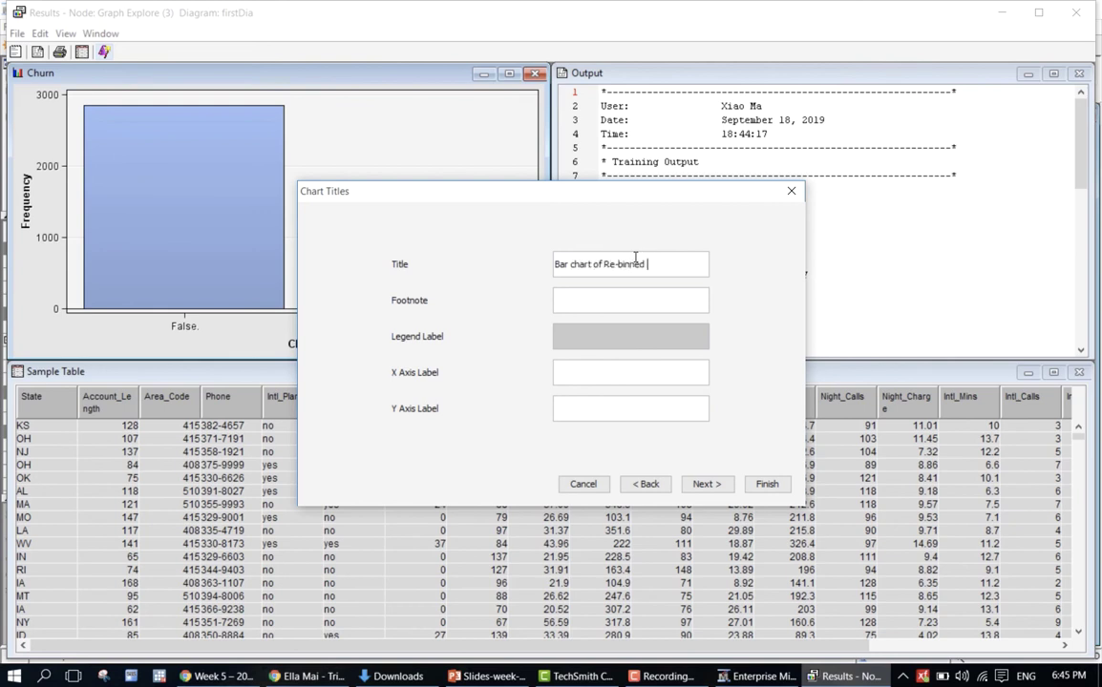
type("Day Mins")
left_click(571, 268)
key("BackSpace")
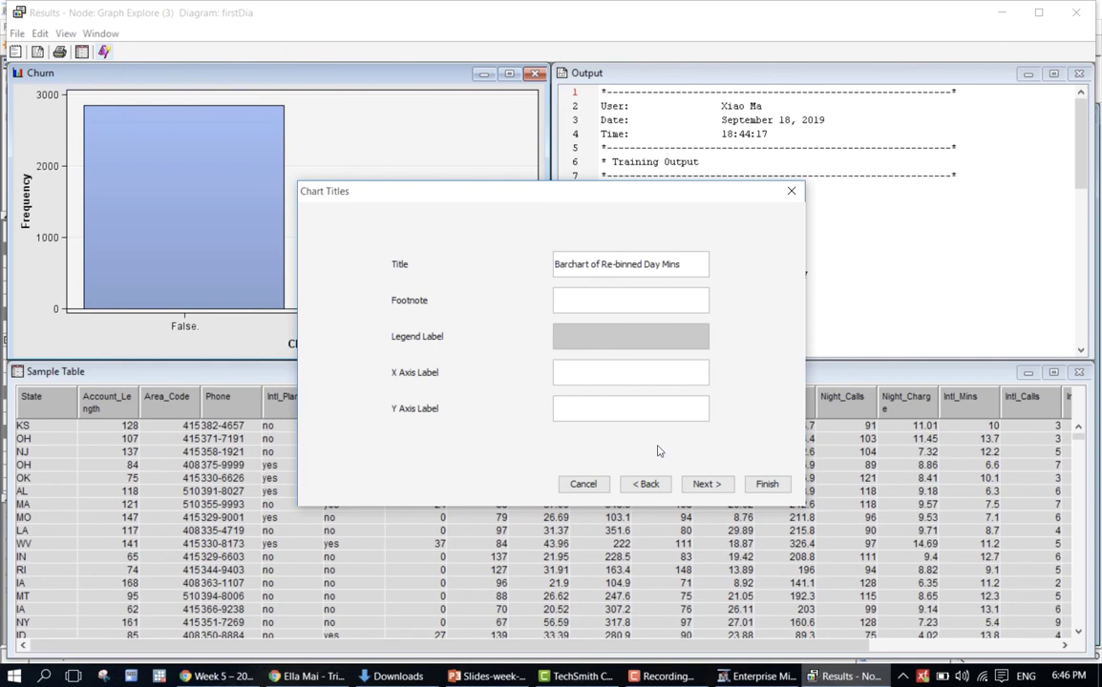
left_click(714, 489)
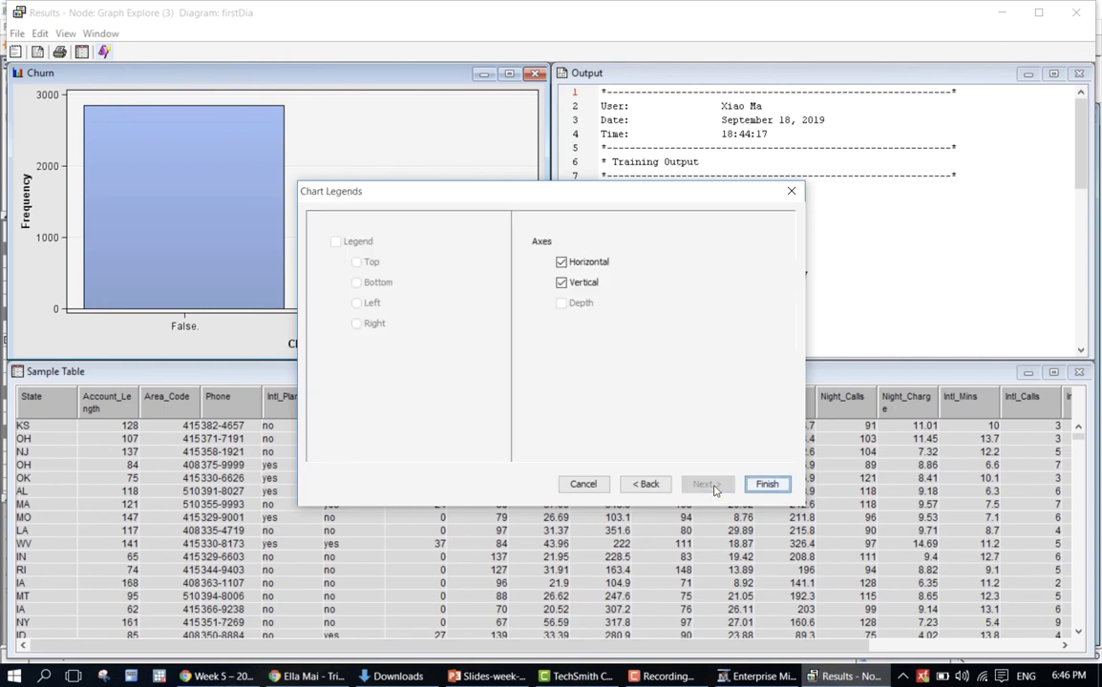
left_click(763, 487)
Enlarge the re-binned Day Mins bar chart, compare its groups across both Churn categories, and minimize it.
left_click_drag(187, 74, 853, 142)
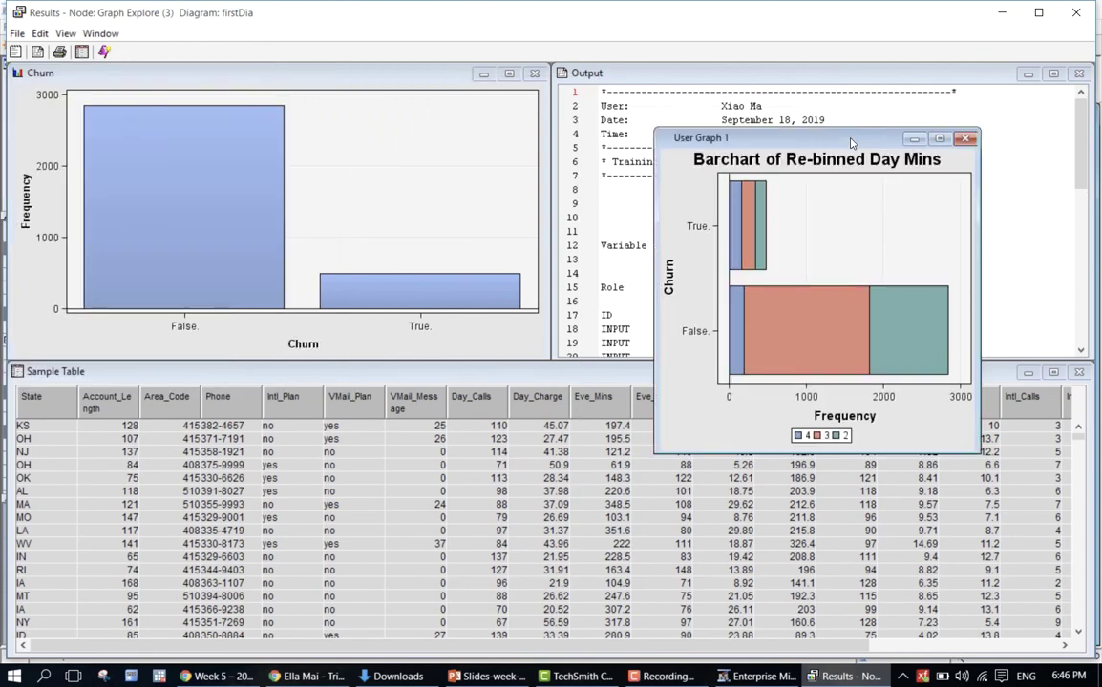
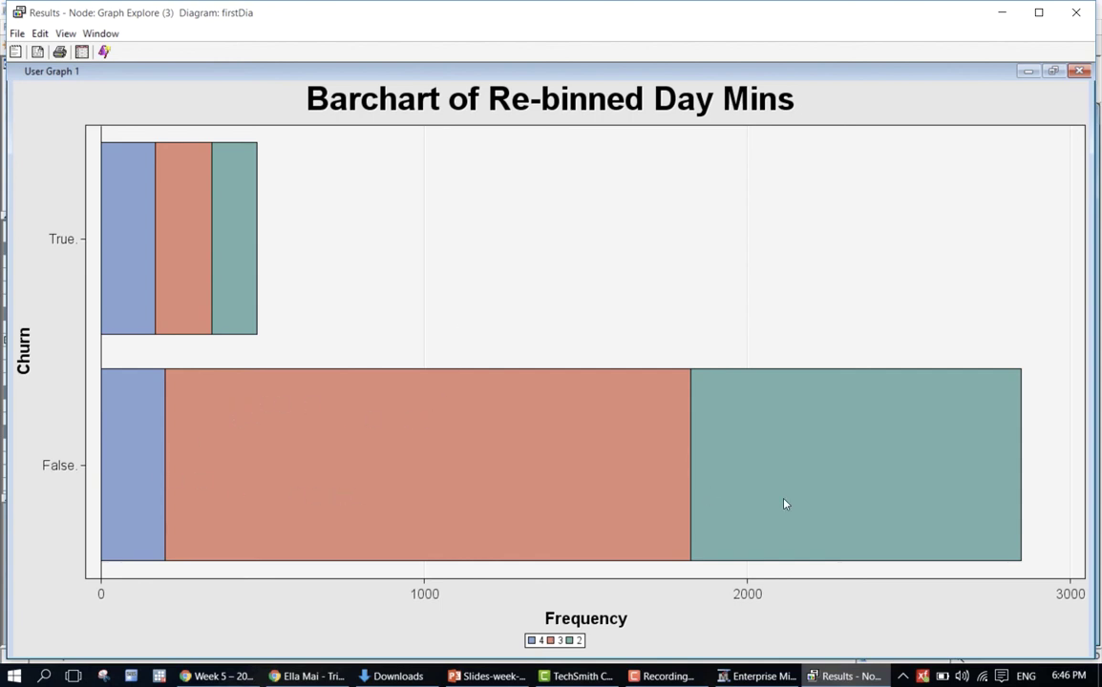
mouse_move(784, 504)
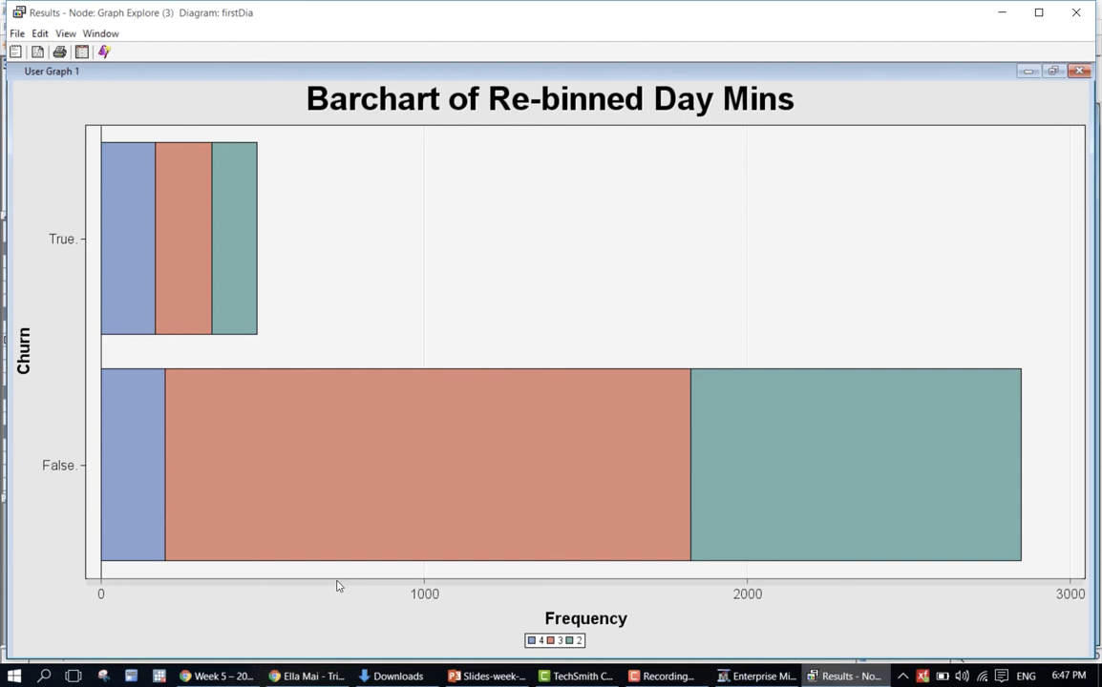
mouse_move(290, 432)
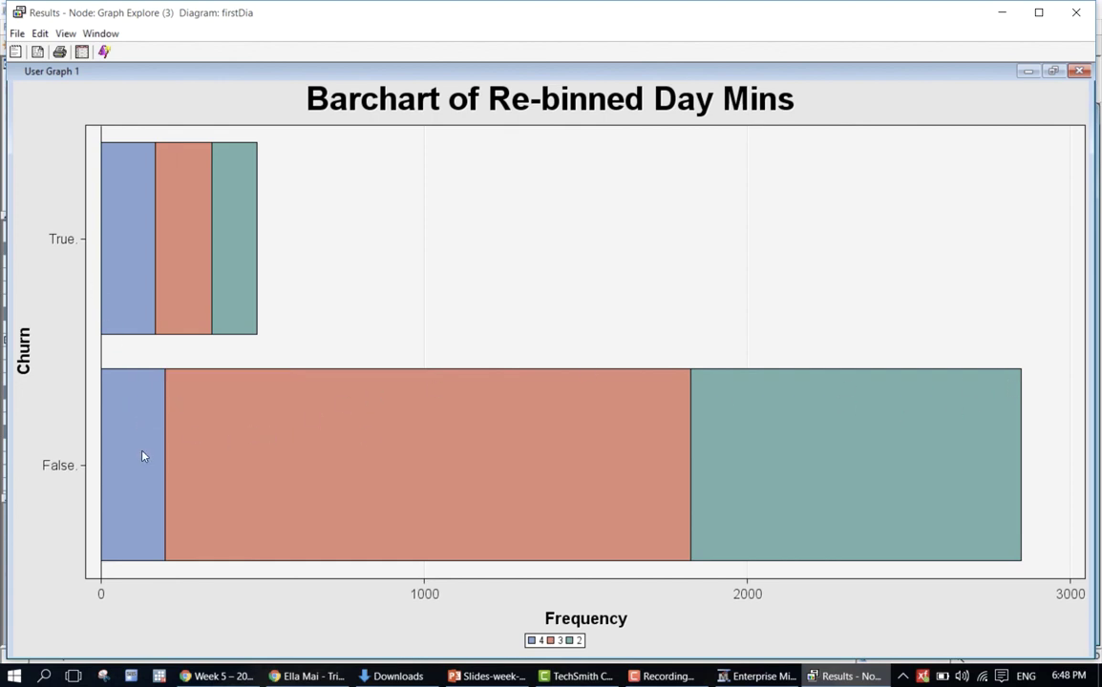
mouse_move(143, 457)
mouse_move(523, 474)
left_click(1027, 70)
Start another plot from the Graph Explore (3) results and choose the horizontal bar chart type.
left_click(104, 52)
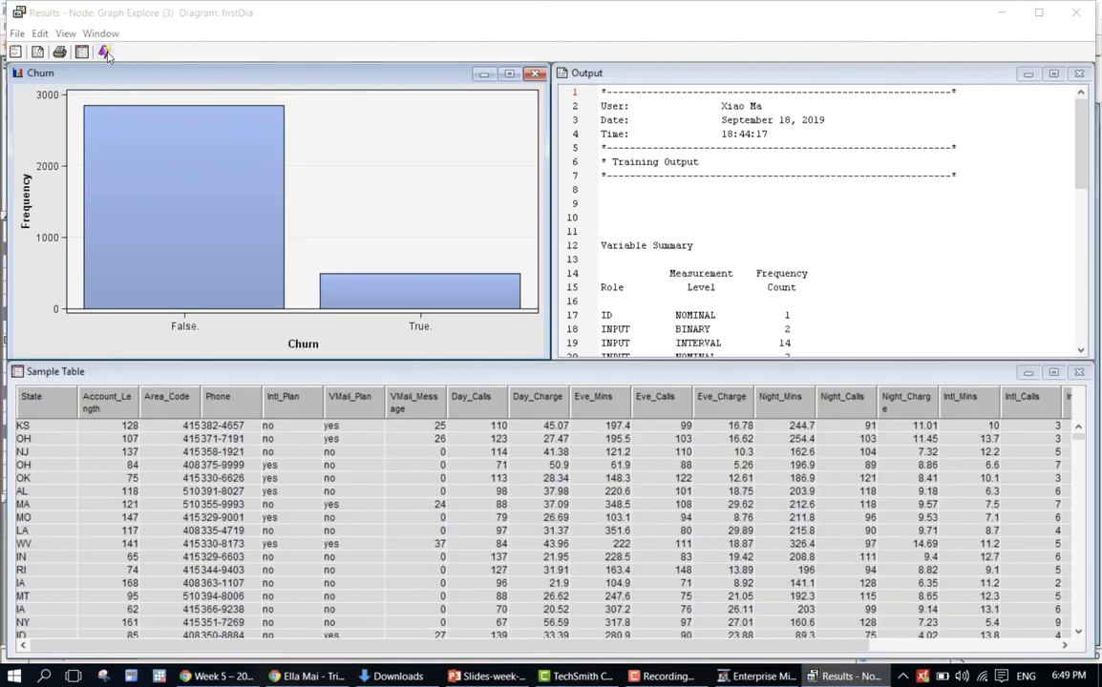
scroll(379, 298, "down", 2)
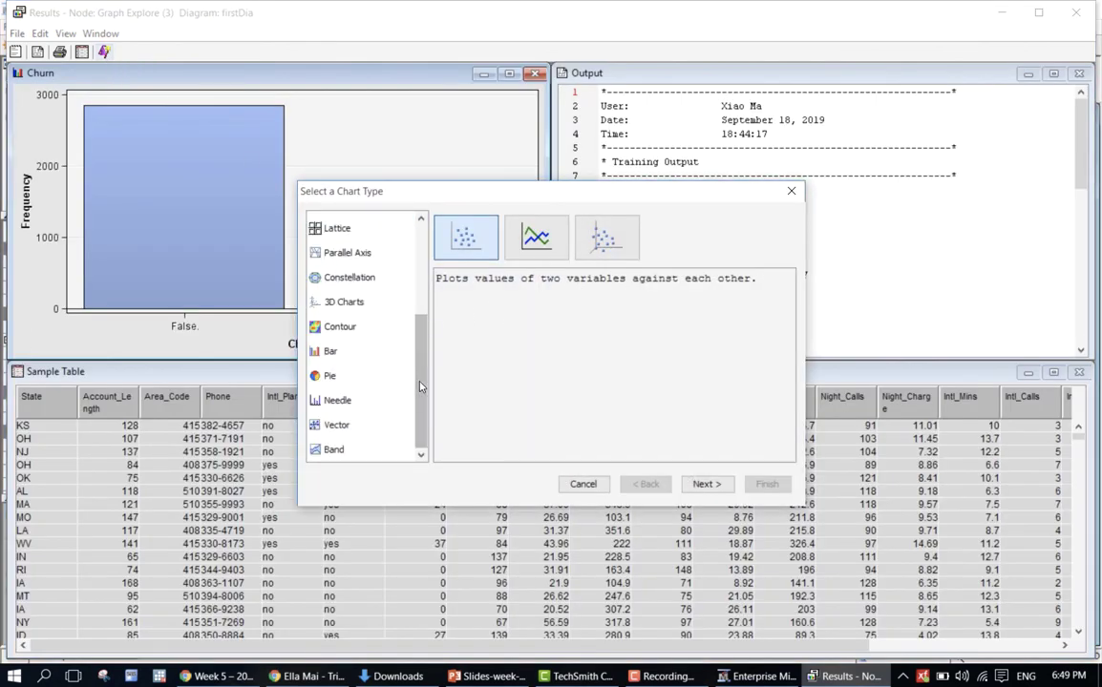
left_click(334, 351)
left_click(557, 247)
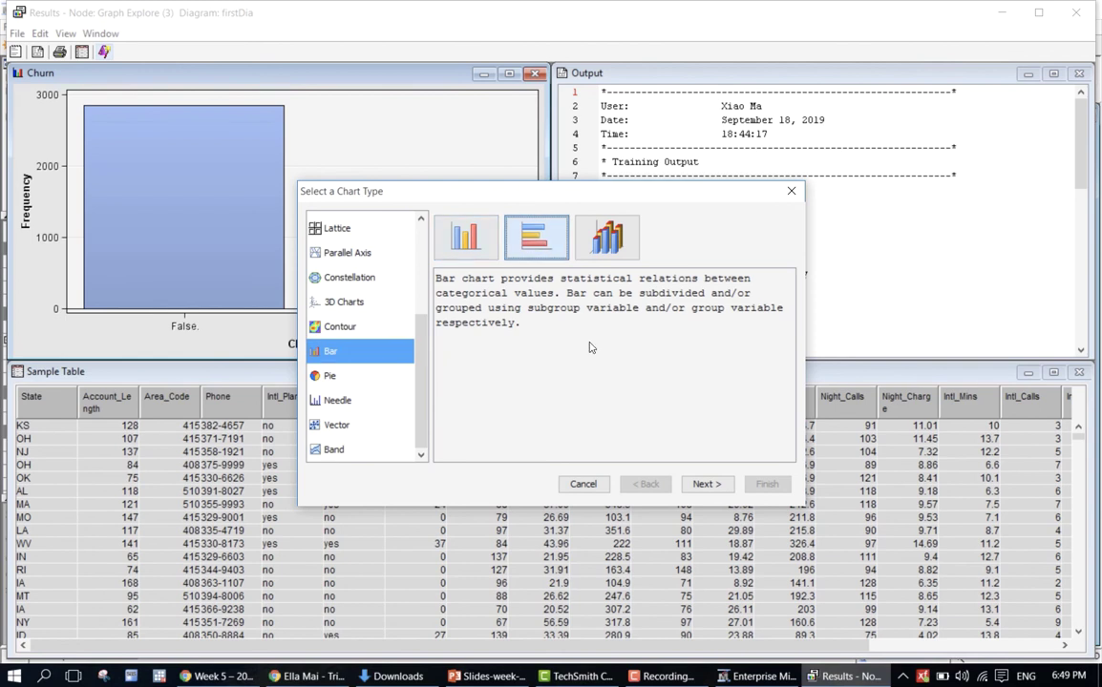
left_click(706, 485)
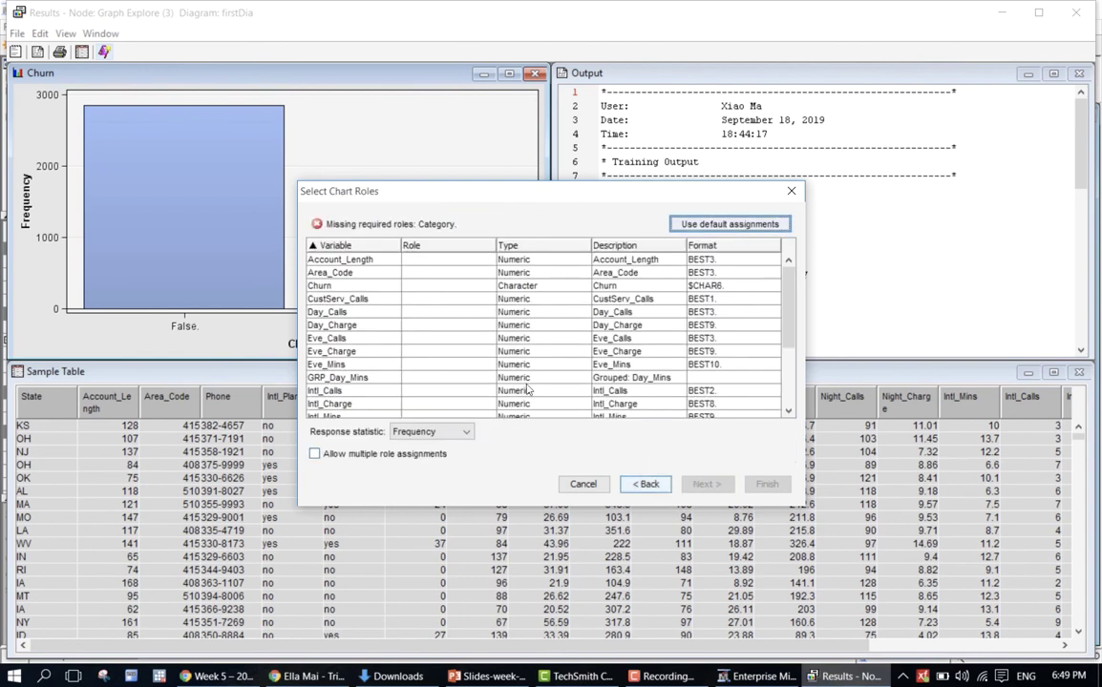
Assign the Group role to Churn and the Category role to GRP_Day_Mins for the second bar chart.
left_click(446, 285)
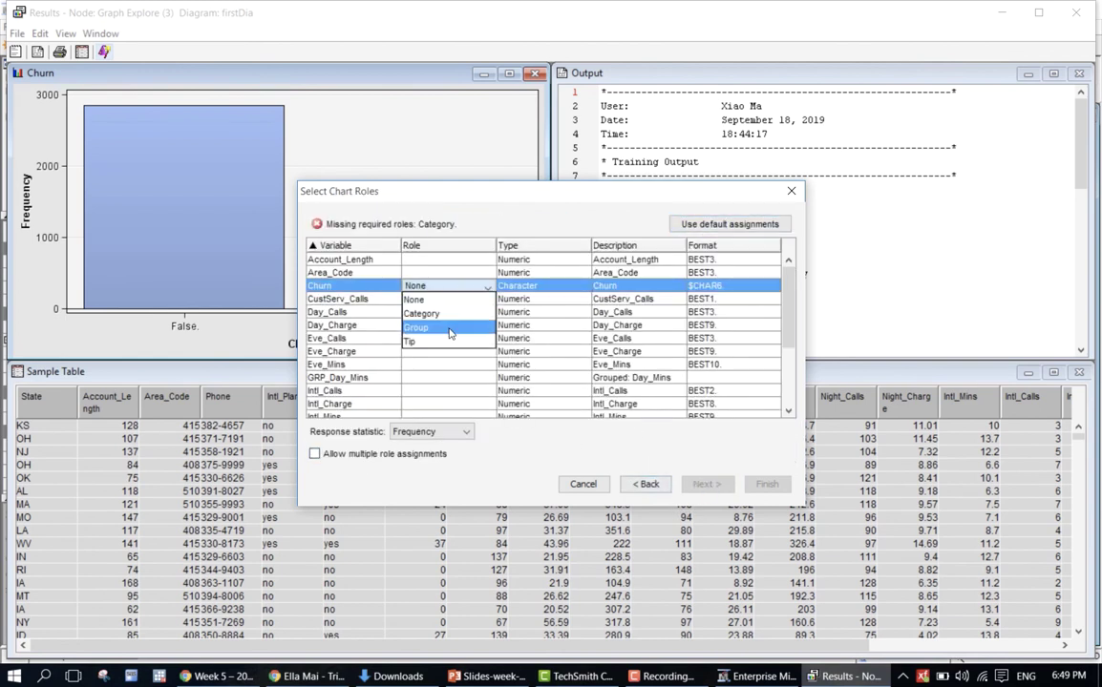
left_click(449, 329)
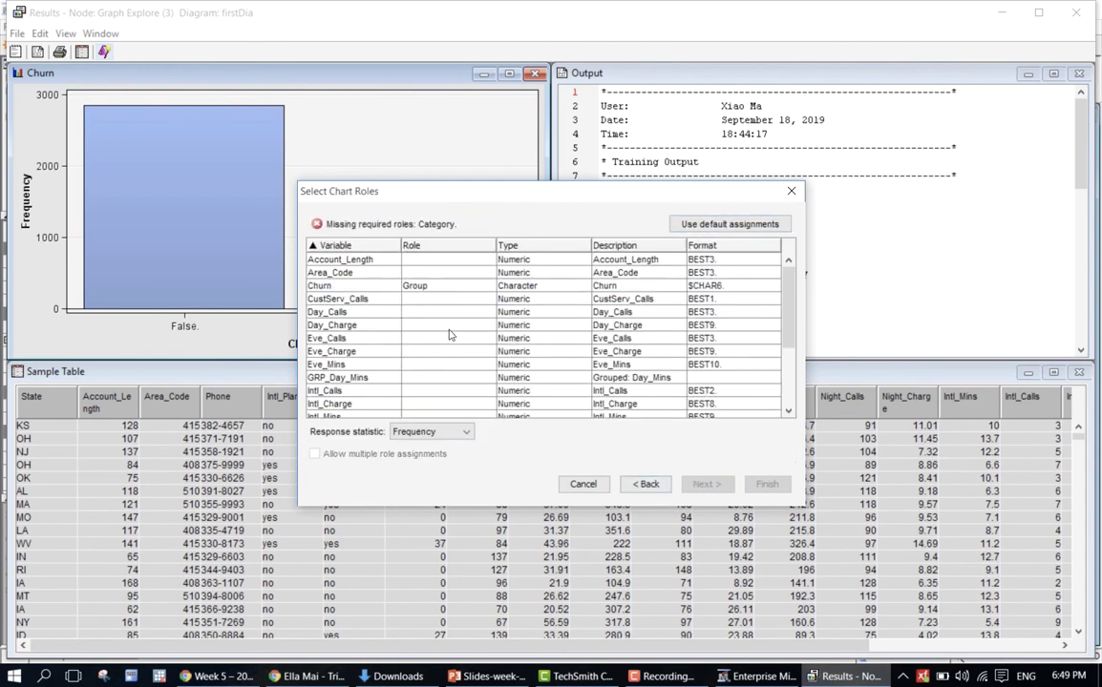
left_click(449, 379)
left_click(462, 407)
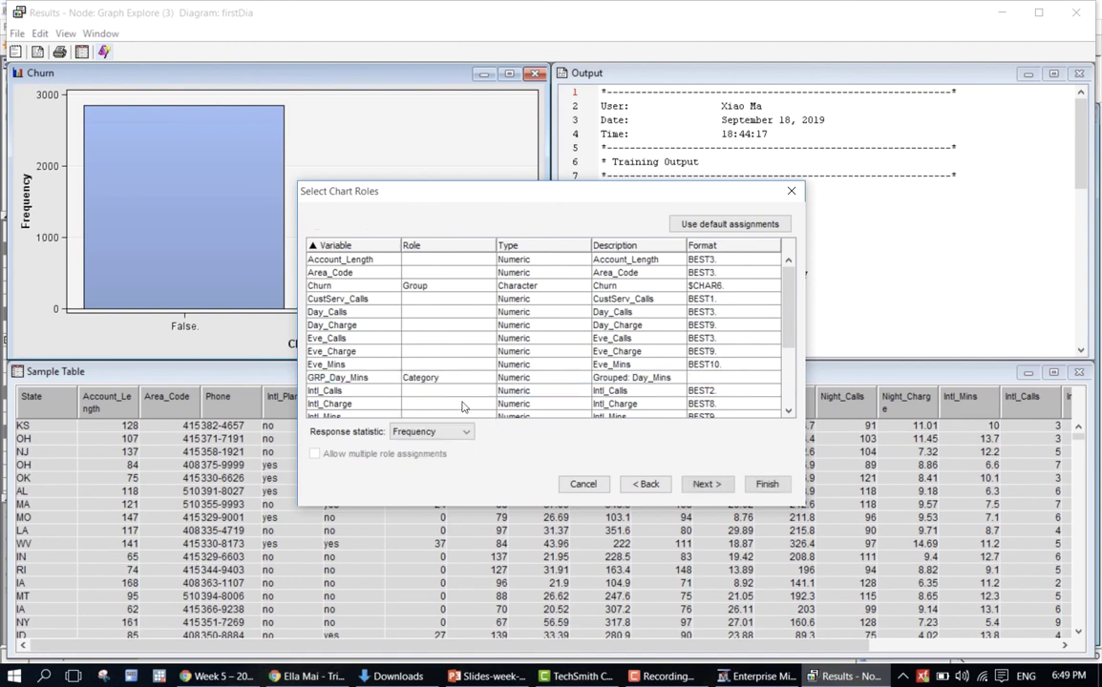
left_click(704, 489)
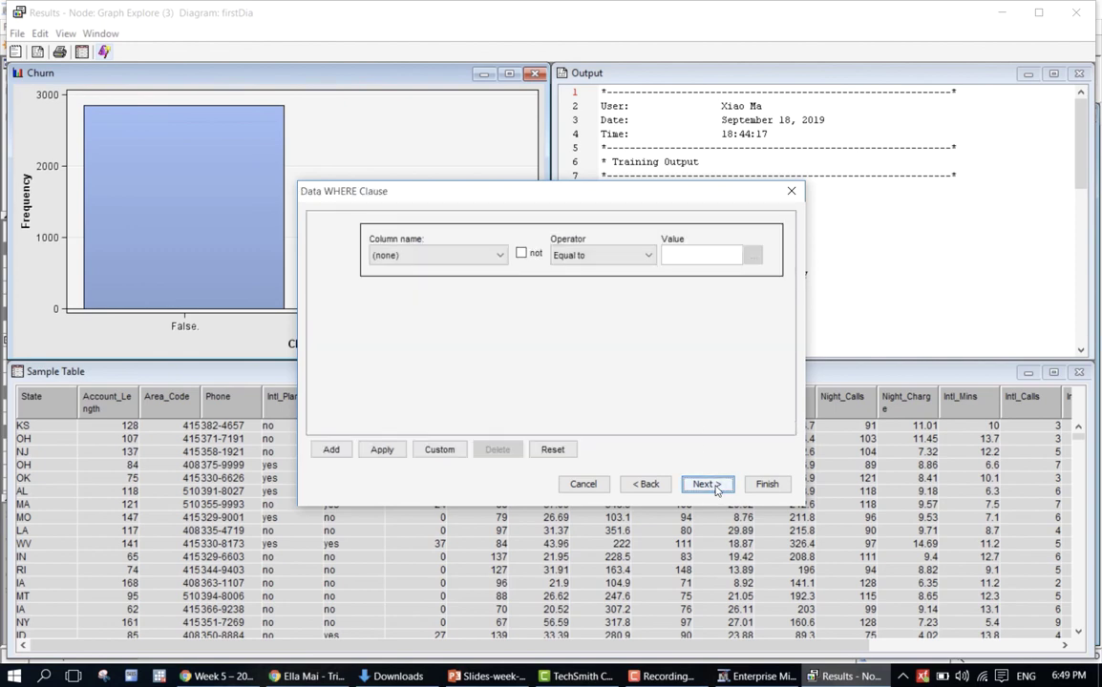
Skip the data filter, title the chart "Barchart 2", label the X axis "Frequency" and the Y axis "Day_mins", and finish it.
left_click(706, 484)
left_click(612, 270)
type("B")
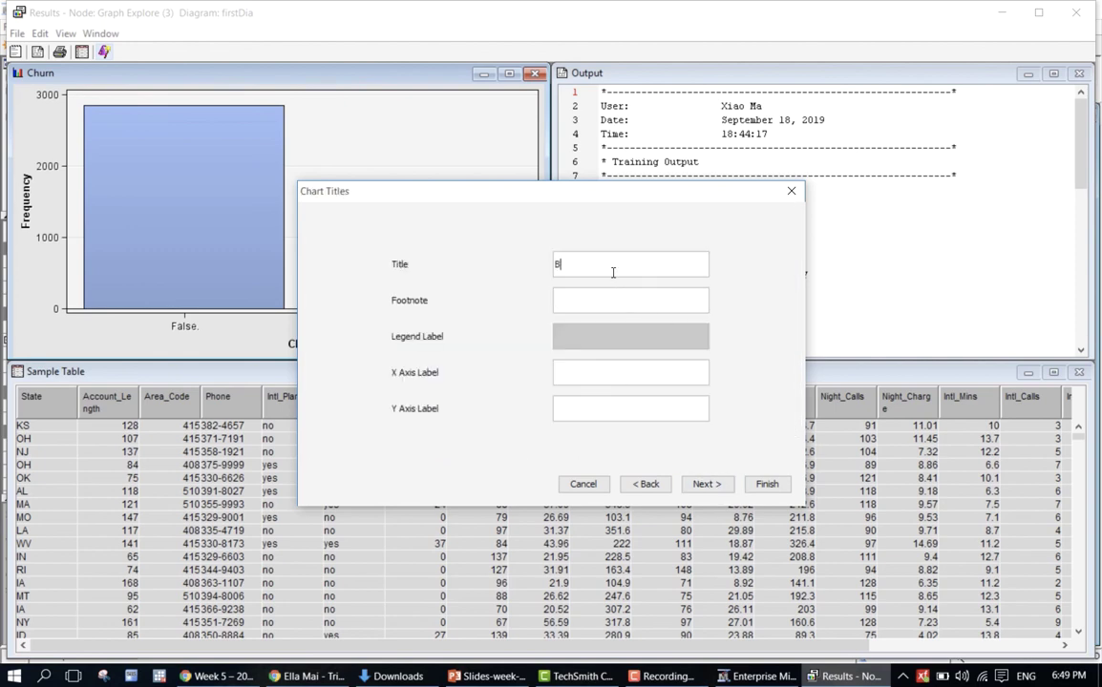
type("archart 2")
left_click(627, 372)
type("Frequency")
left_click(622, 413)
type("Day_ mins")
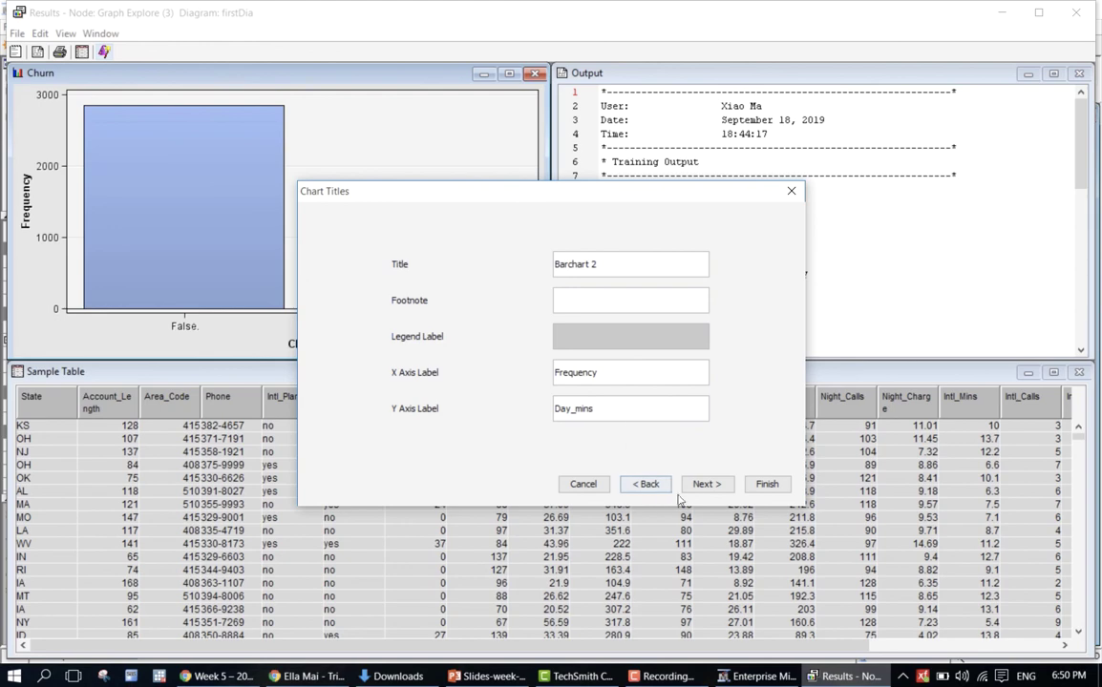
left_click(706, 484)
left_click(767, 484)
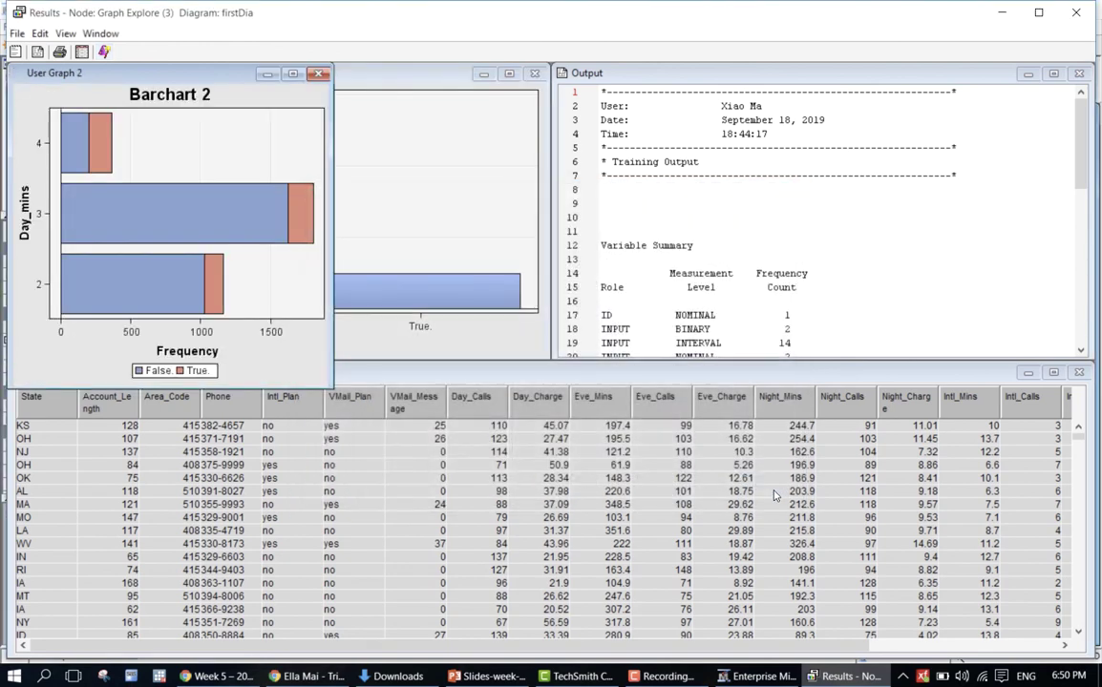
Enlarge Barchart 2, compare the Churn shares across the Day_mins groups, and review the chart alongside the firstDia diagram.
left_click(292, 73)
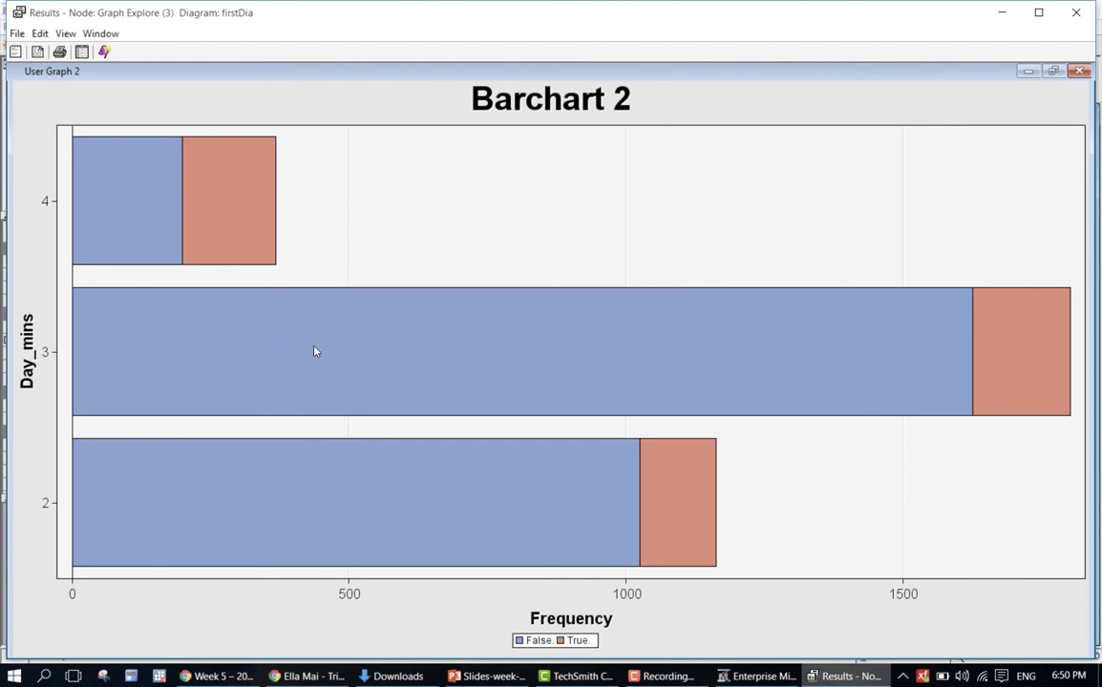
mouse_move(316, 351)
left_click(993, 21)
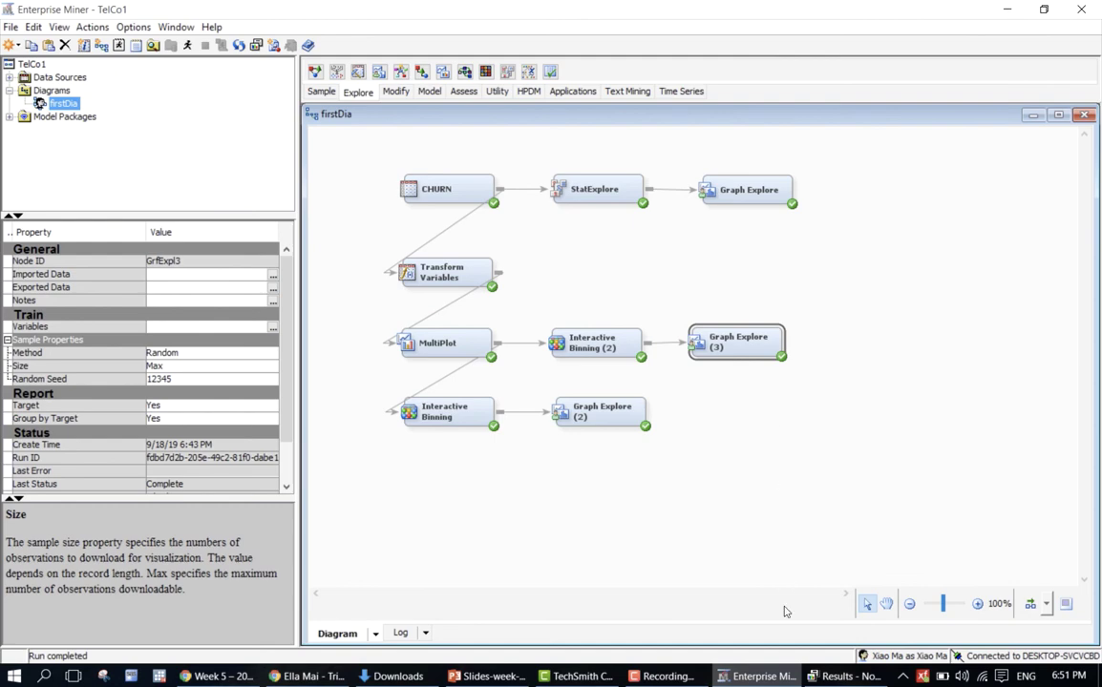
left_click(830, 678)
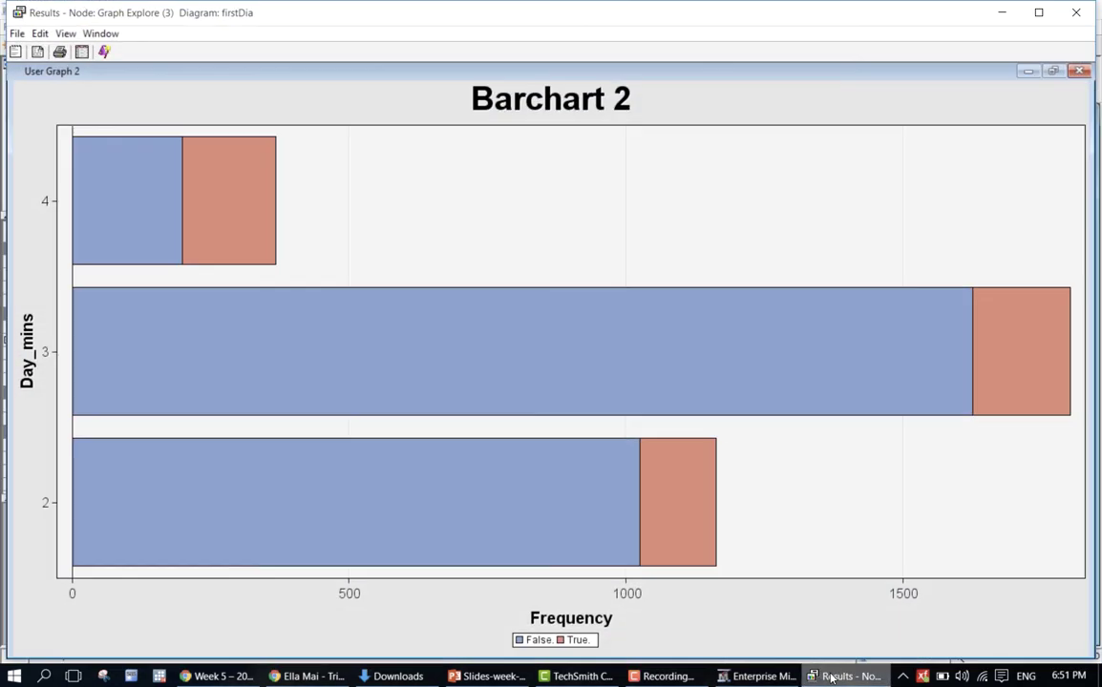
left_click(830, 678)
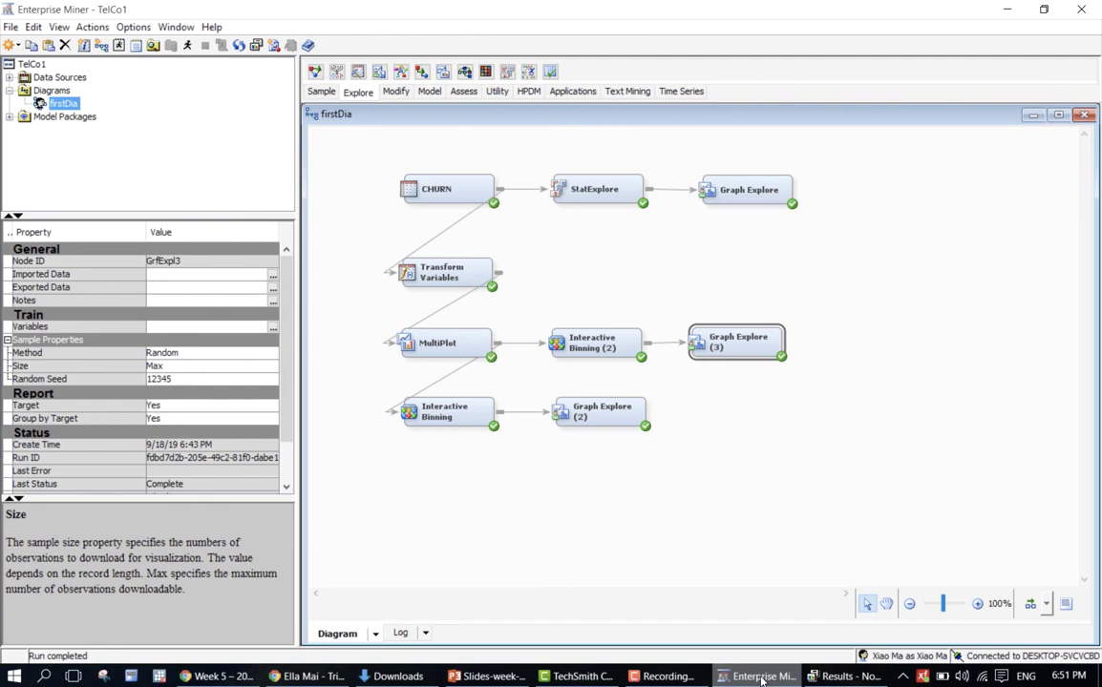
left_click(843, 459)
left_click(829, 674)
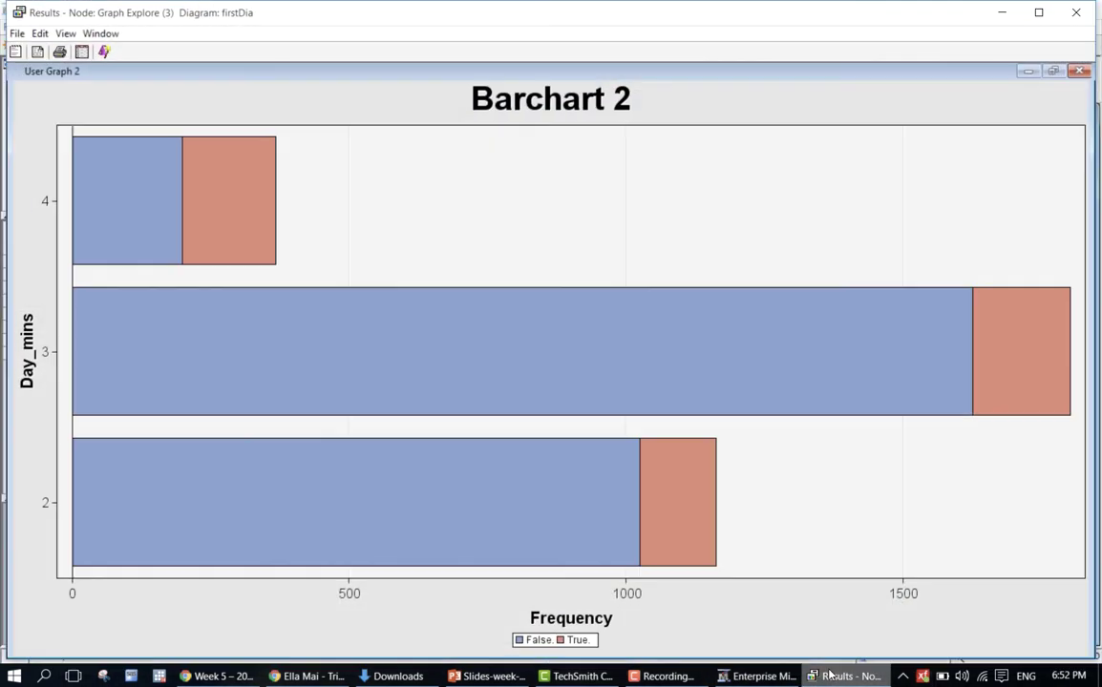